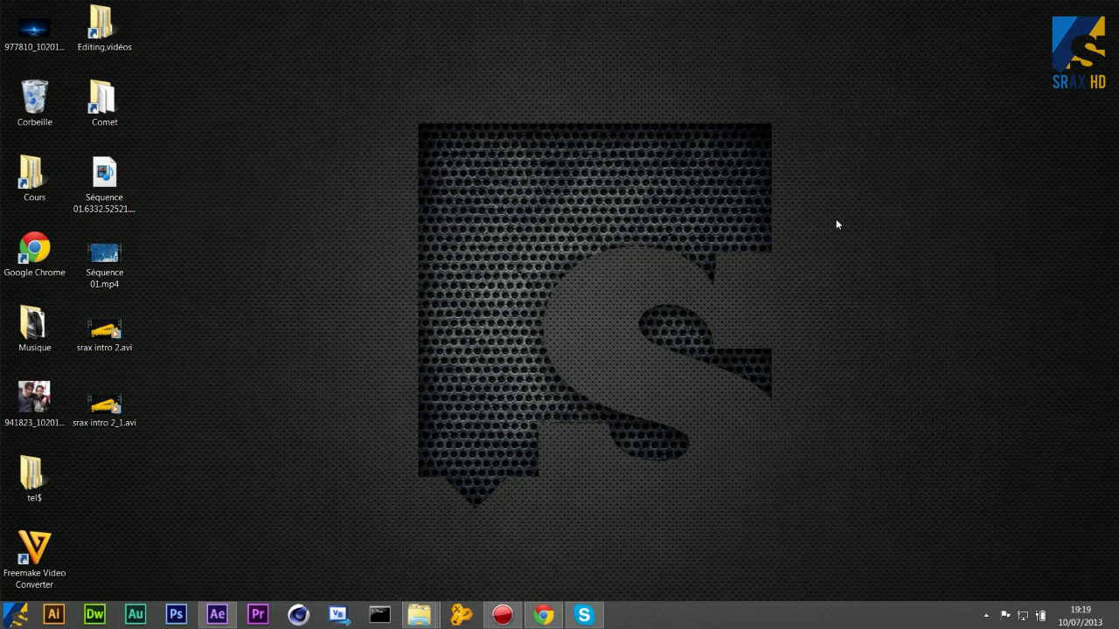
- Switch to After Effects and check that the Duik.jsx script is listed among the available panels
left_click(226, 615)
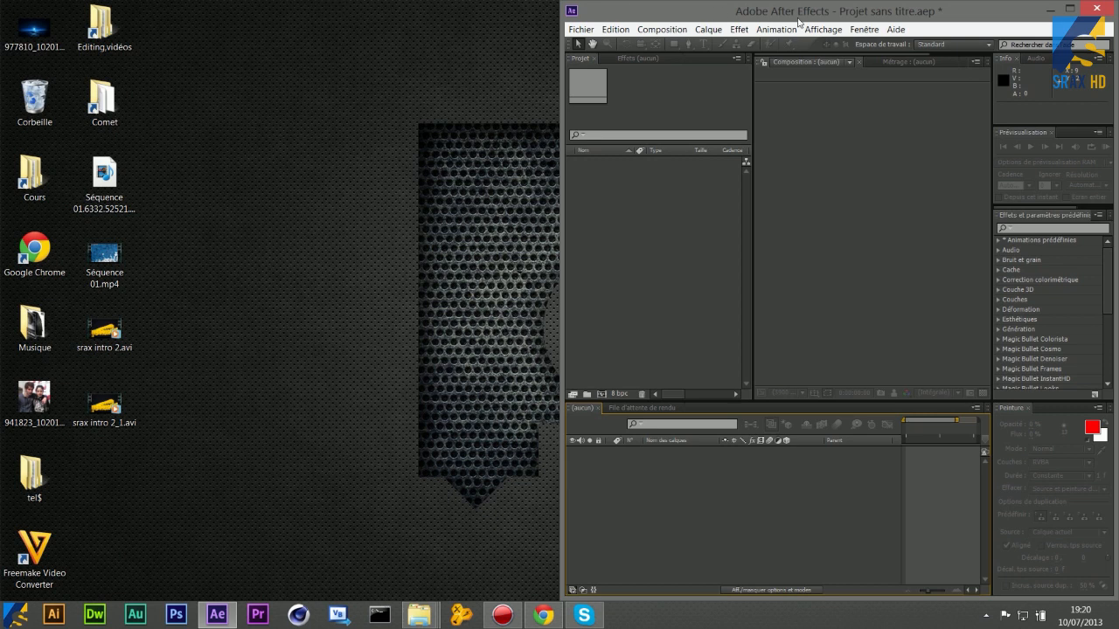
left_click(865, 30)
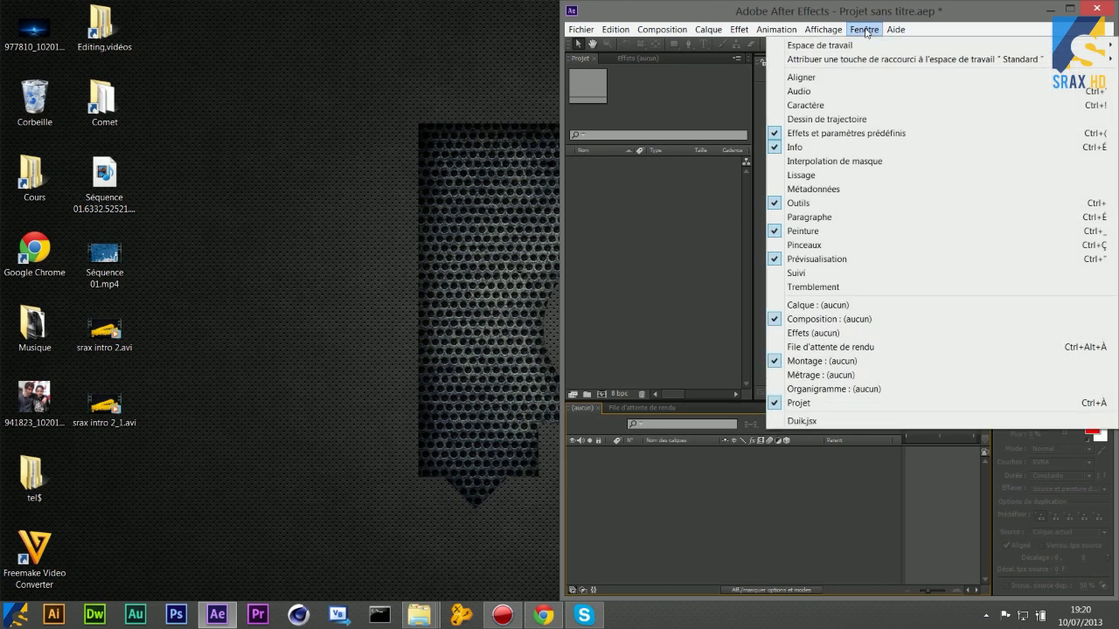
left_click(865, 30)
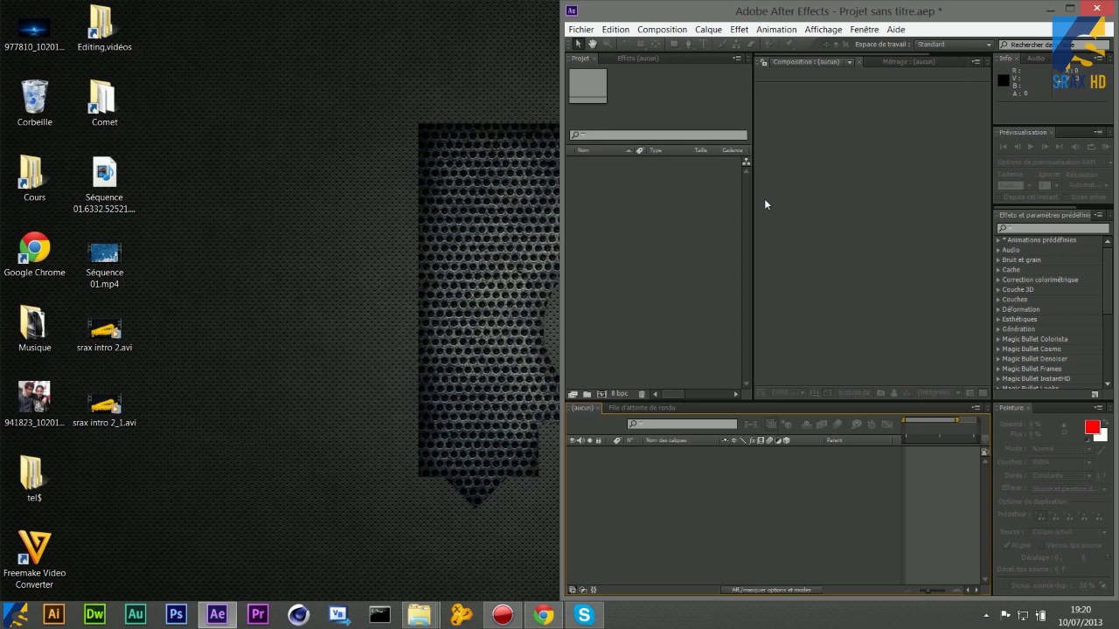
- Browse drive C: to Programmes, Adobe, Adobe After Effects CS6, Support Files and open its Scripts folder
left_click(4, 619)
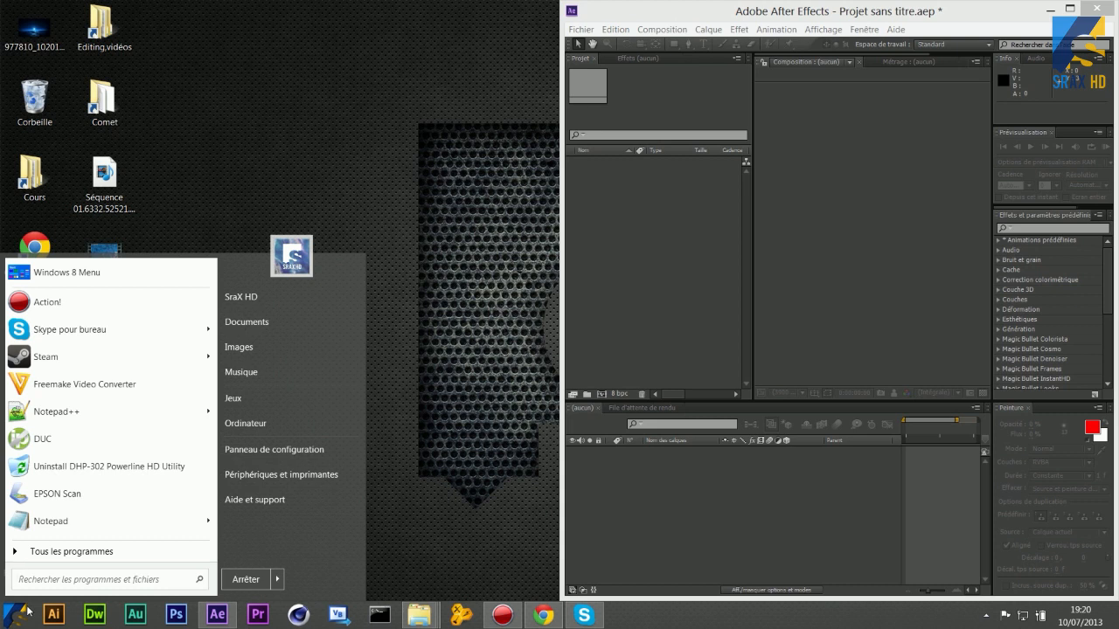
left_click(296, 416)
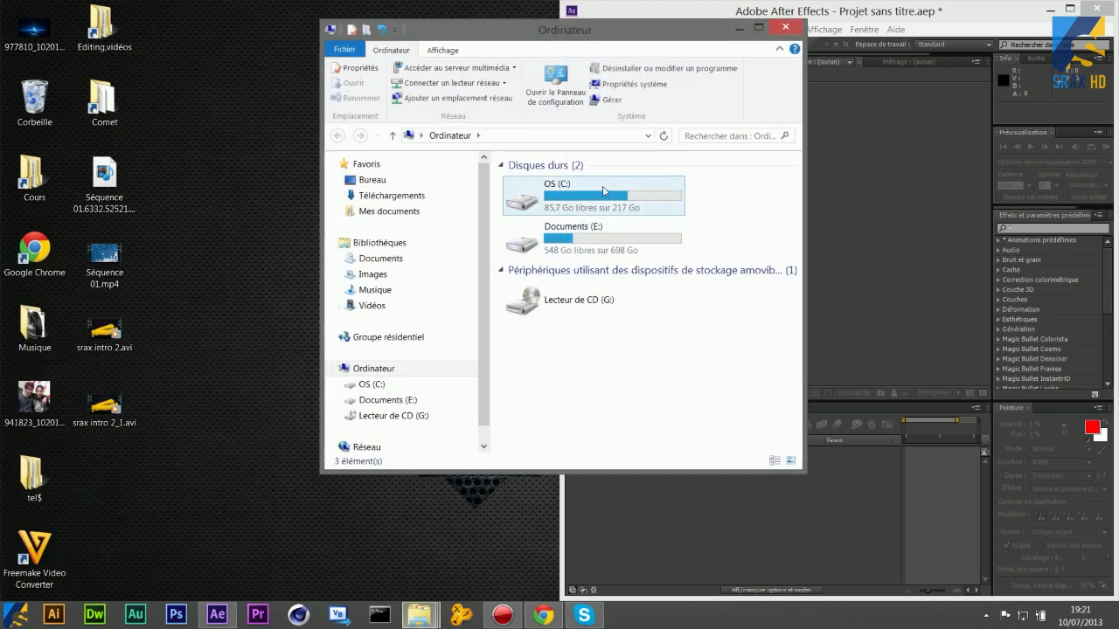
double_click(603, 191)
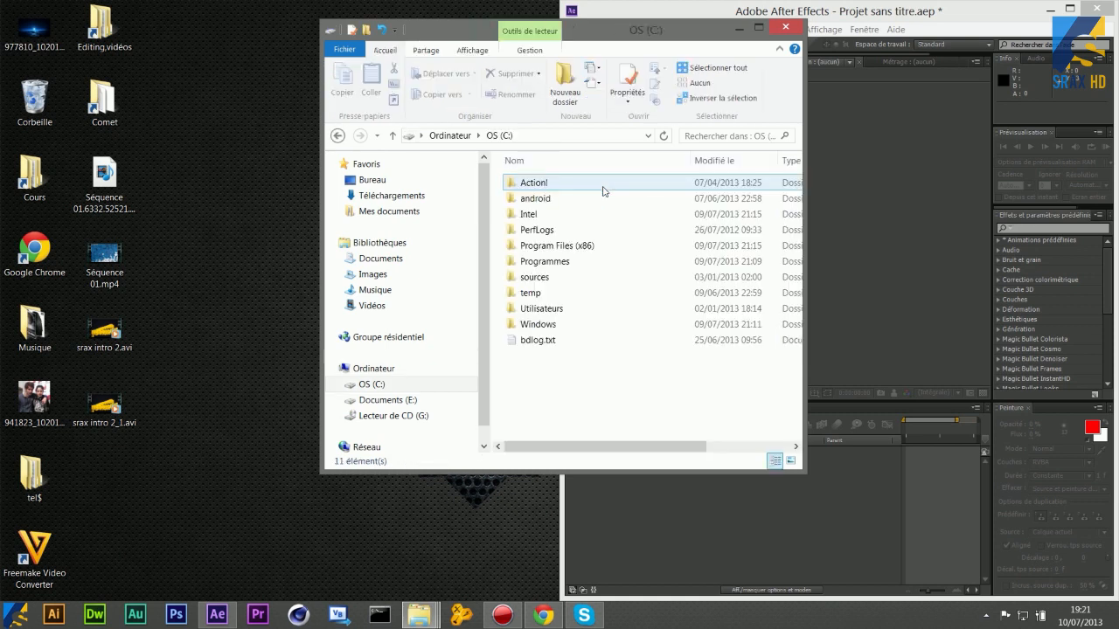
double_click(581, 262)
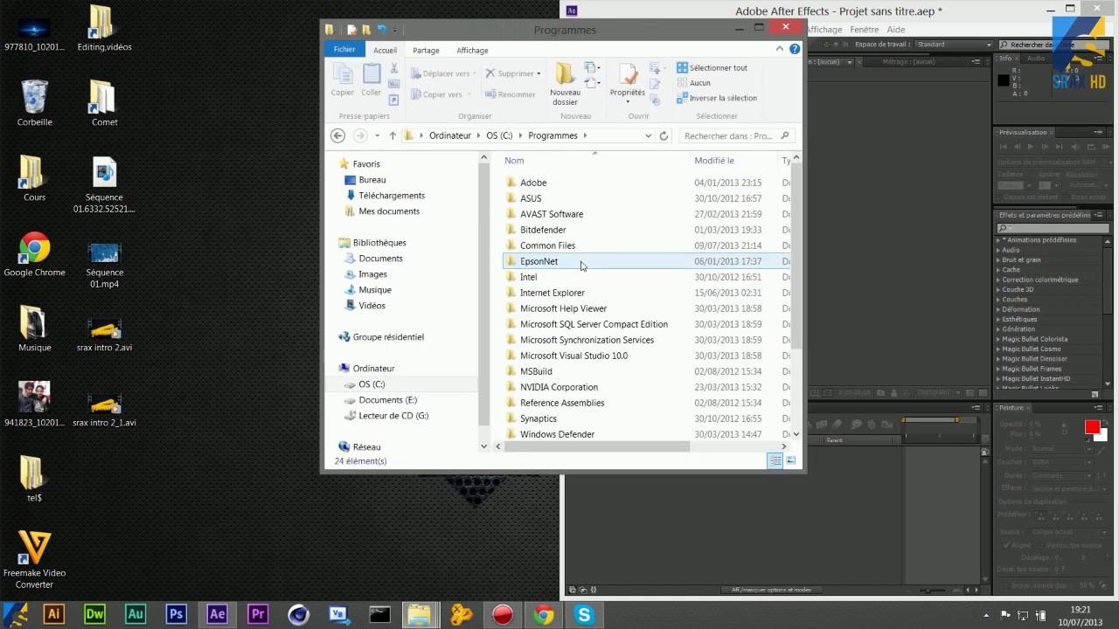
double_click(620, 180)
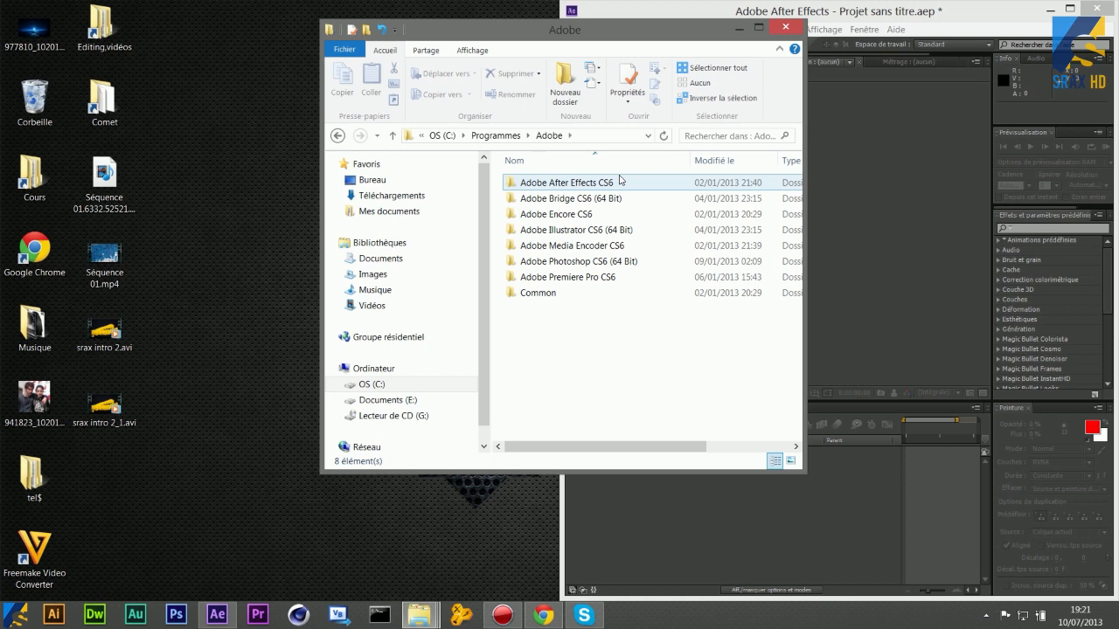
double_click(594, 182)
double_click(614, 182)
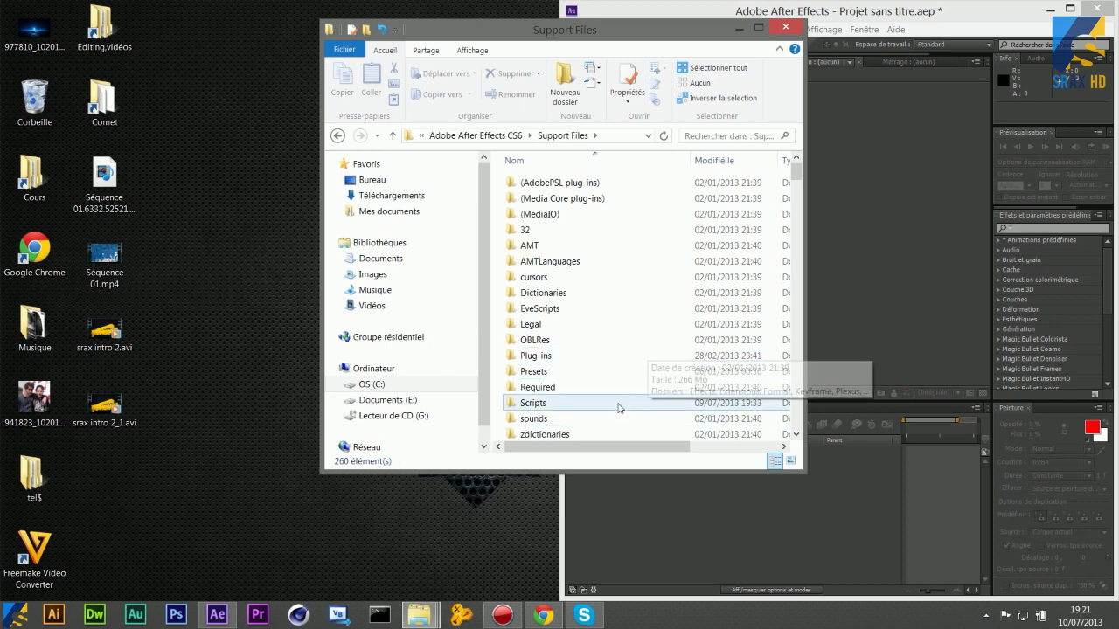
left_click_drag(798, 174, 798, 178)
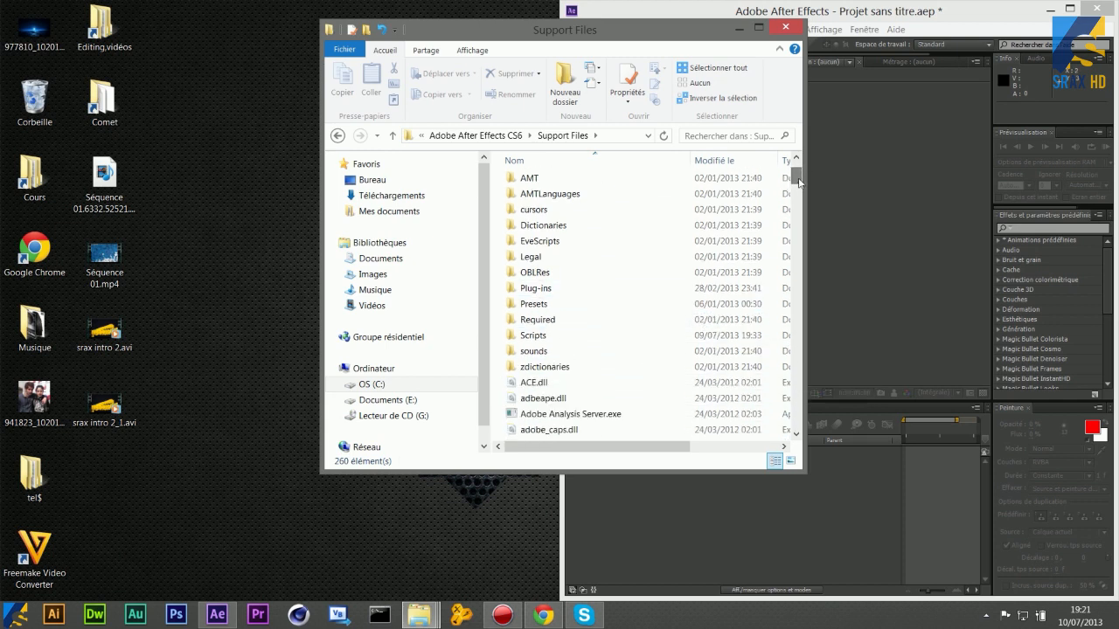
double_click(574, 335)
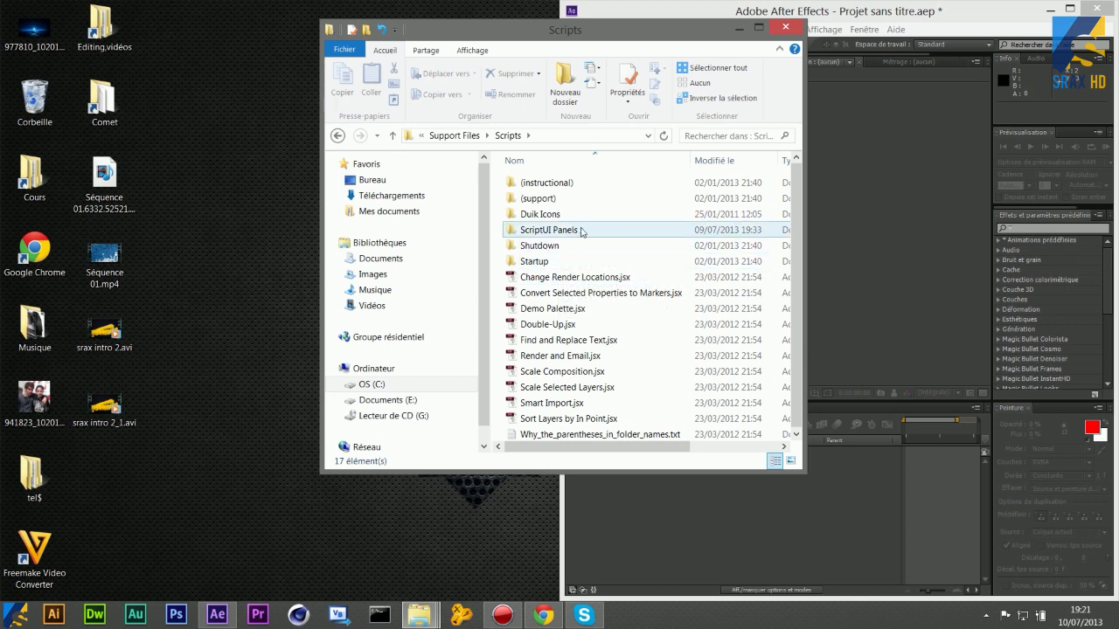
- Check the Duik Icons folder and the Duik.jsx file inside ScriptUI Panels, and close the folder window
left_click(585, 215)
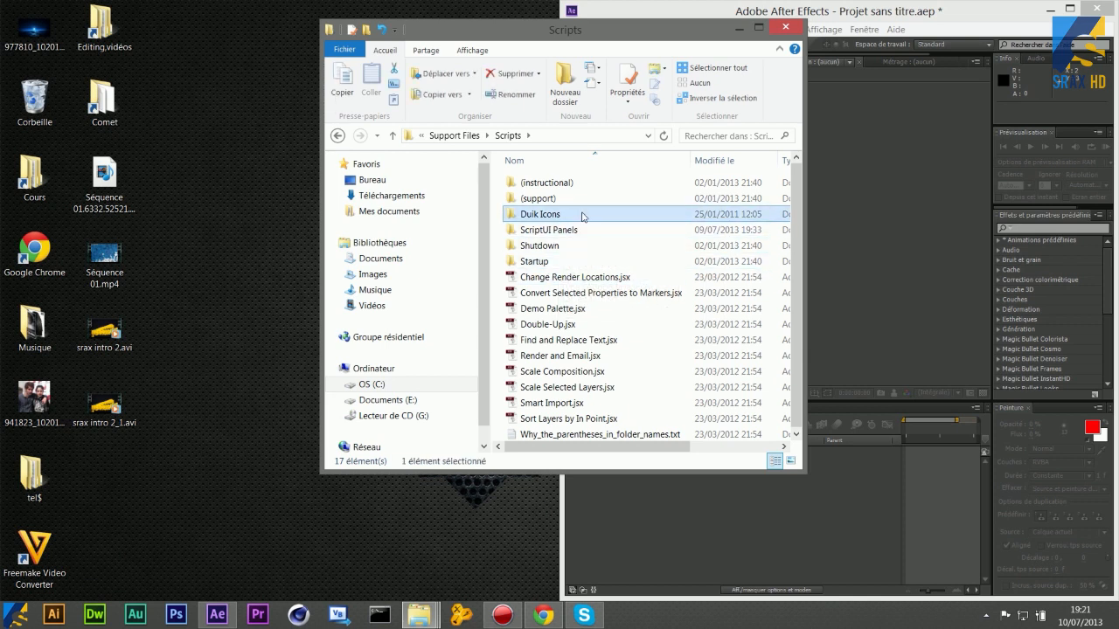
double_click(566, 229)
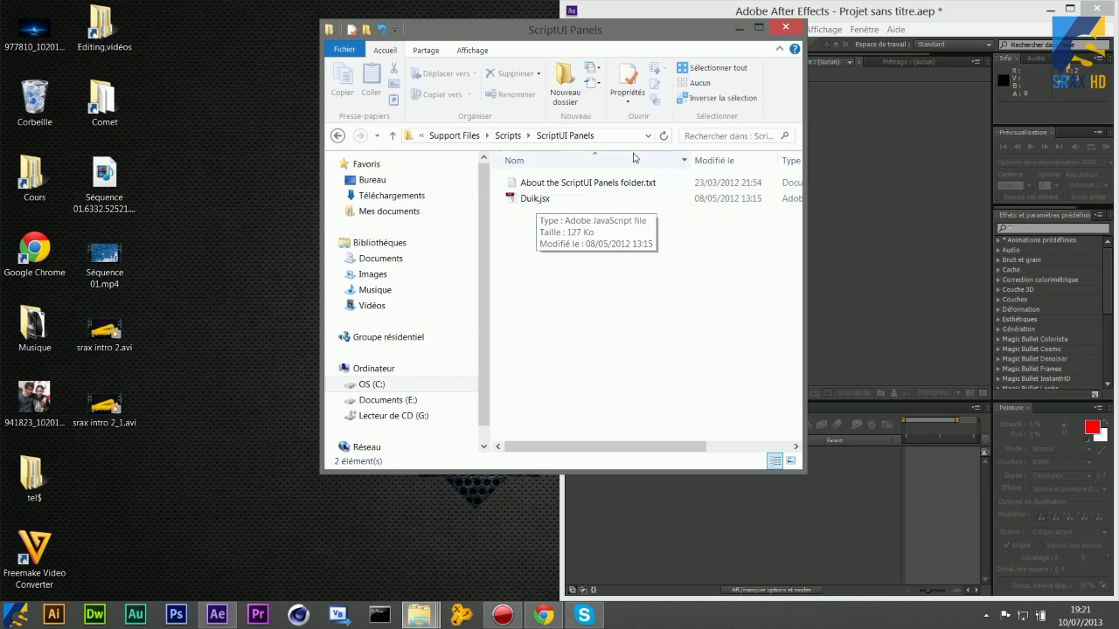
left_click(792, 29)
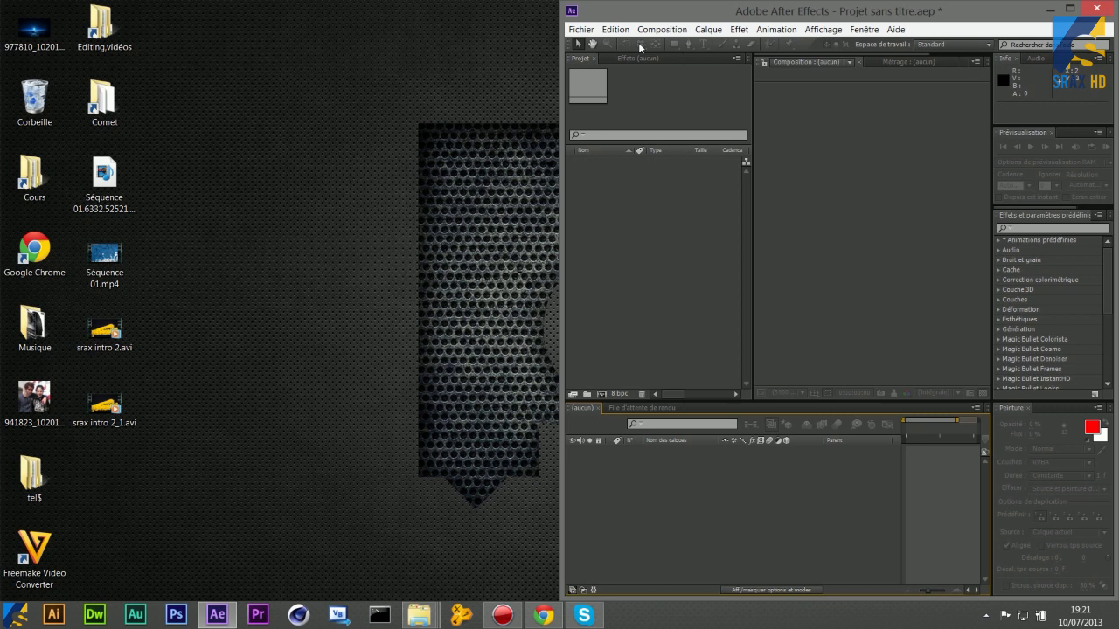
- Create a new After Effects project without saving the changes to the current one
left_click(592, 33)
mouse_move(594, 48)
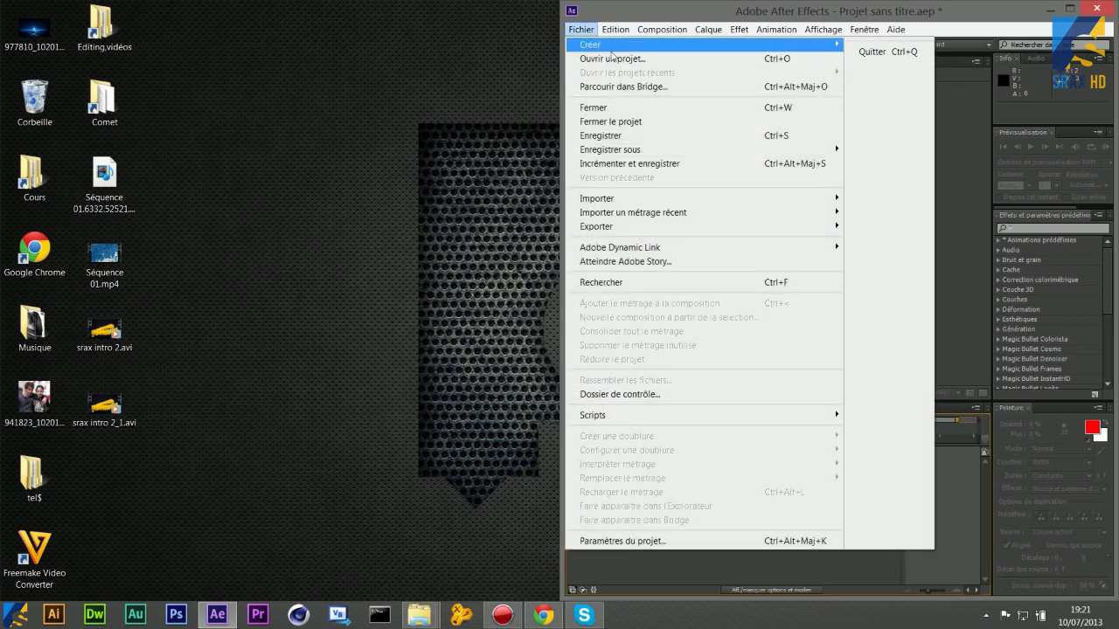
left_click(909, 42)
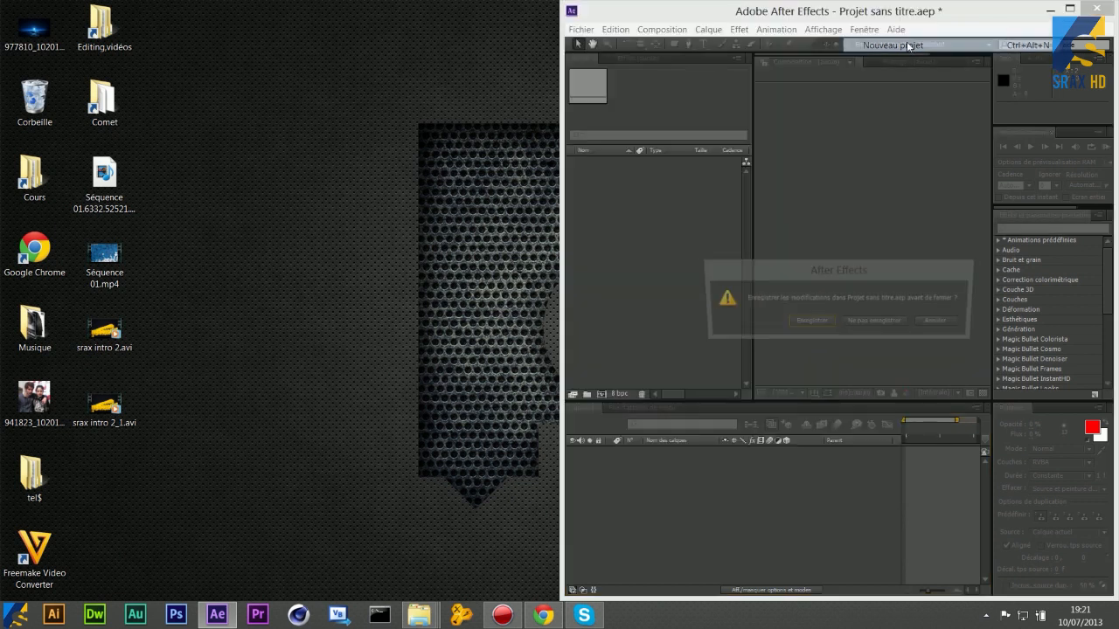
left_click(858, 323)
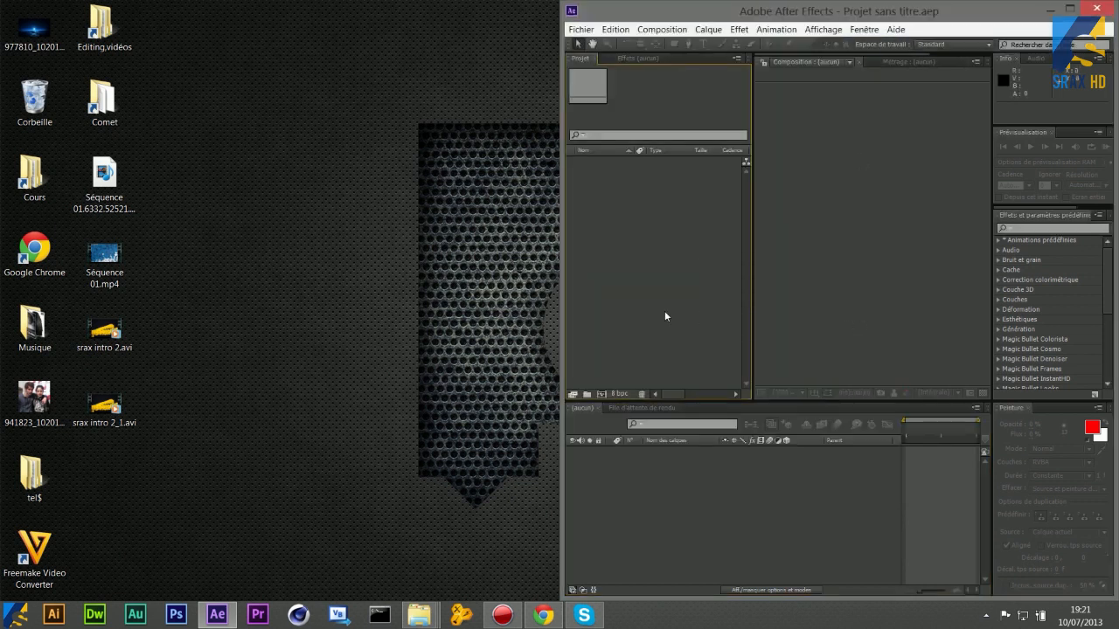
- Import srax intro.mp4 from the GFX folder in Editing,vidéos, create a composition from it, and maximize the After Effects window
double_click(103, 28)
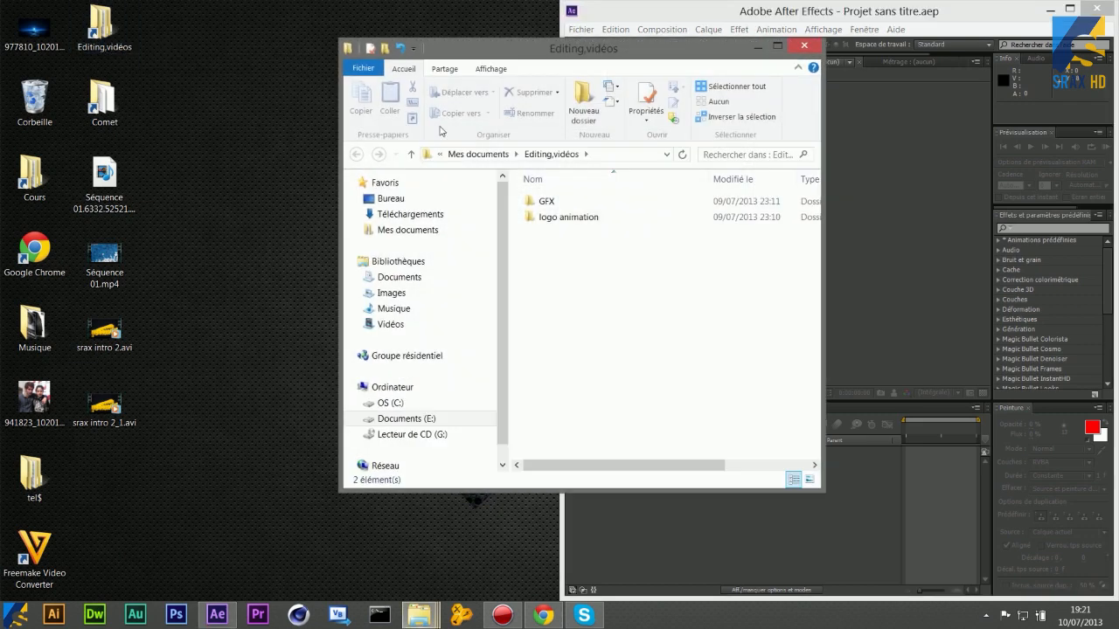
left_click_drag(560, 52, 0, 123)
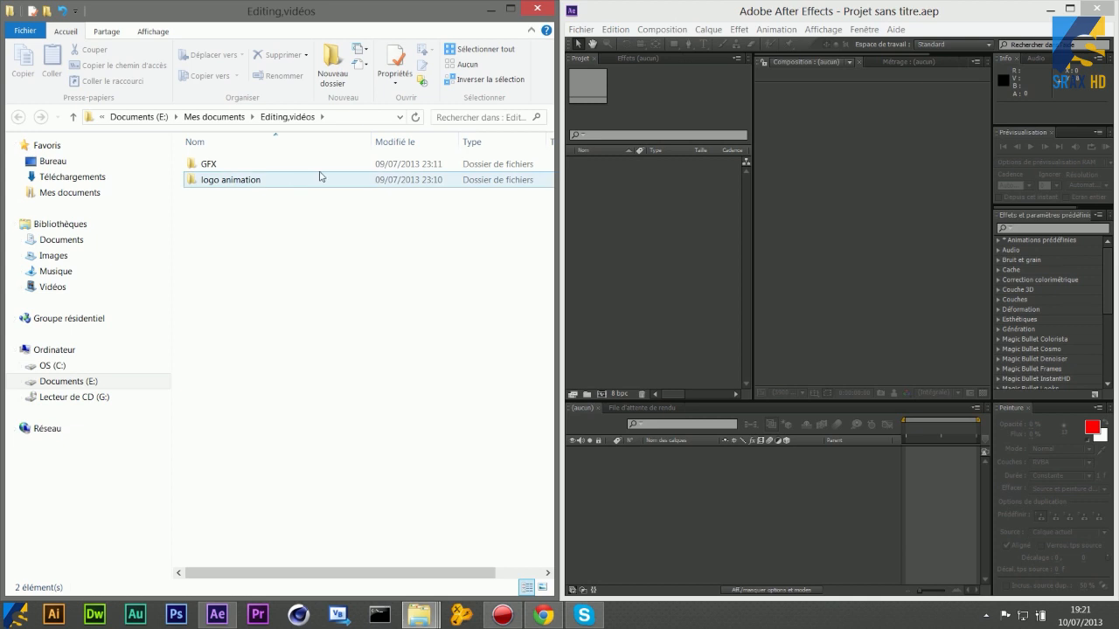
double_click(330, 166)
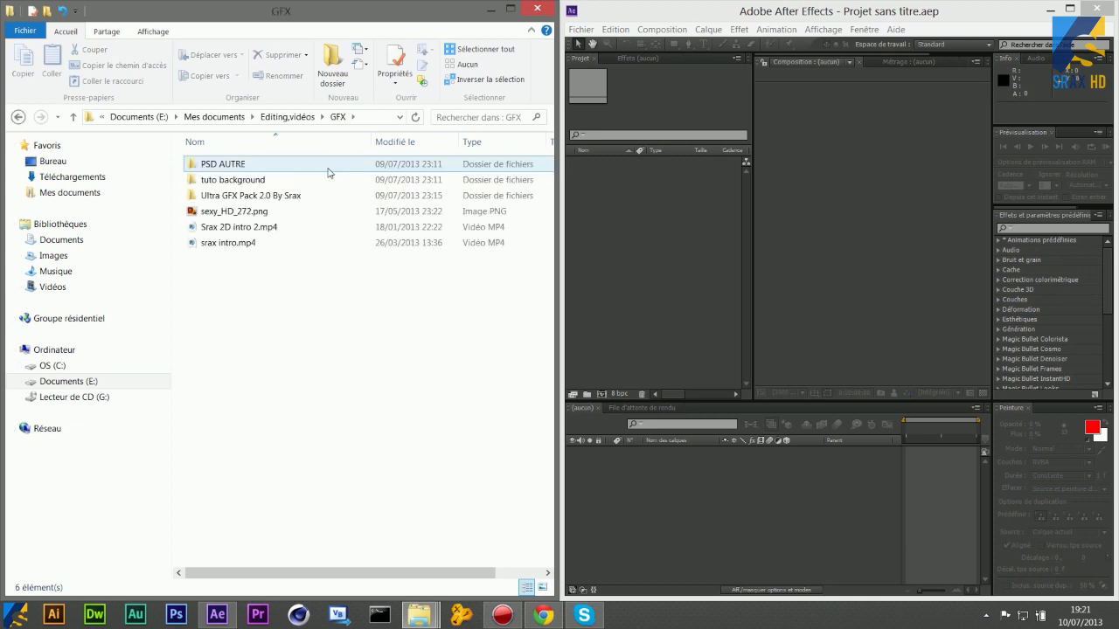
left_click_drag(275, 242, 624, 269)
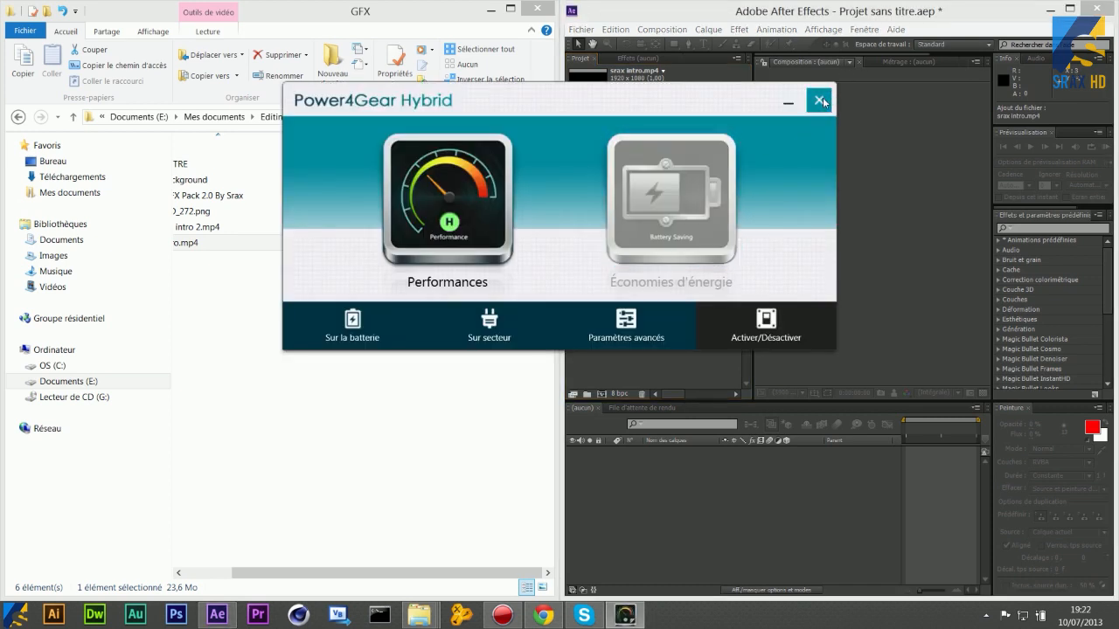
left_click(819, 101)
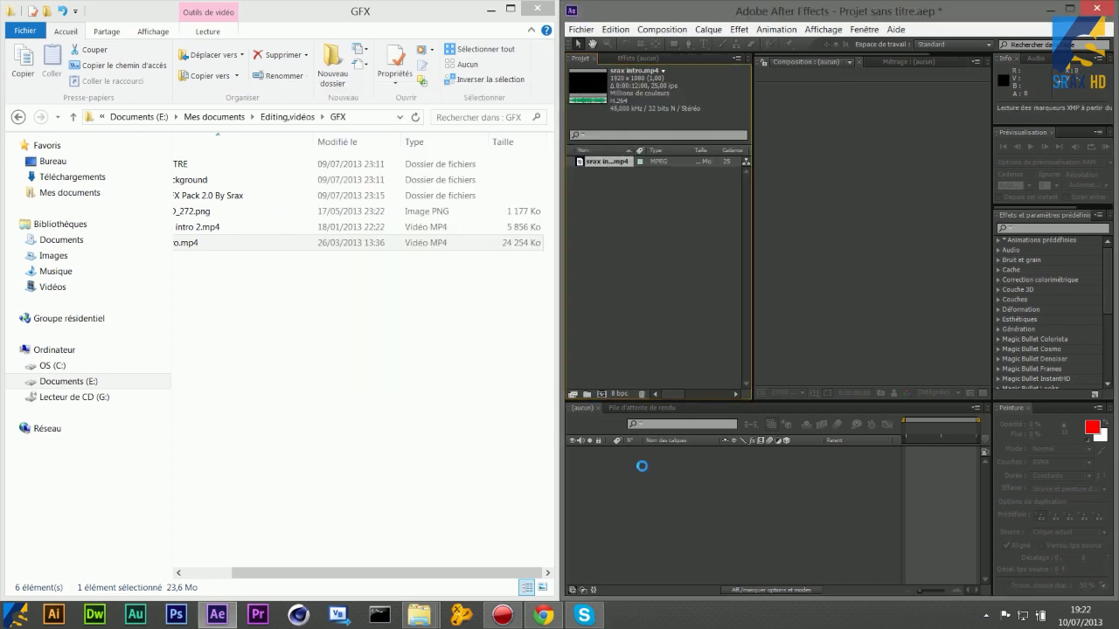
left_click(1068, 8)
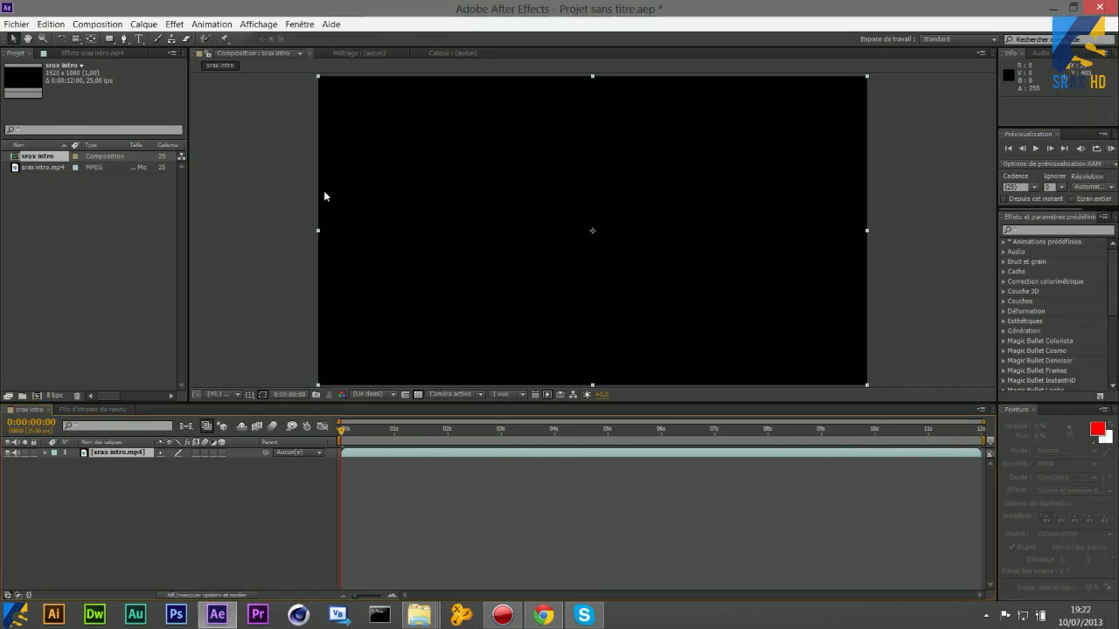
- Set the srax intro composition's duration to 0:02:00:00 in the composition settings
left_click(50, 24)
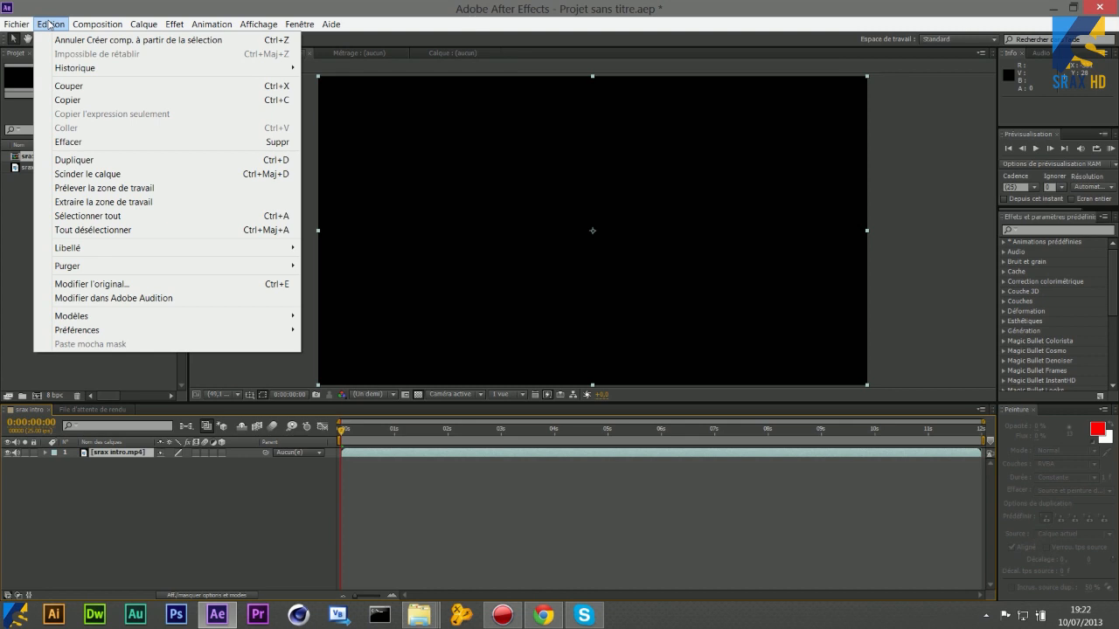
left_click(97, 24)
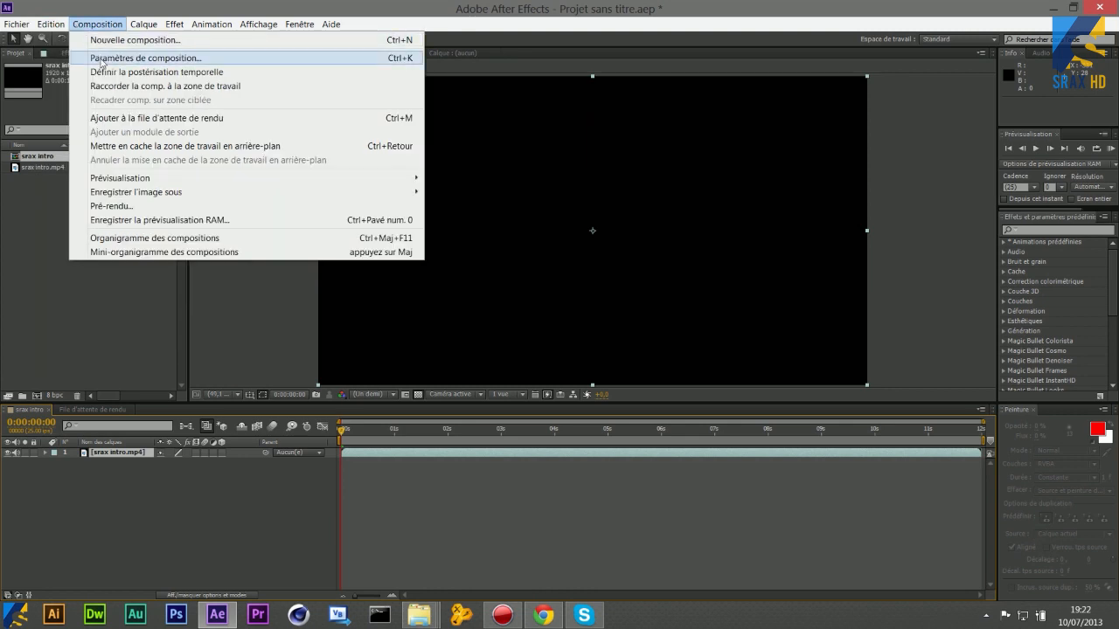
left_click(102, 61)
left_click(499, 362)
type("2:12:00")
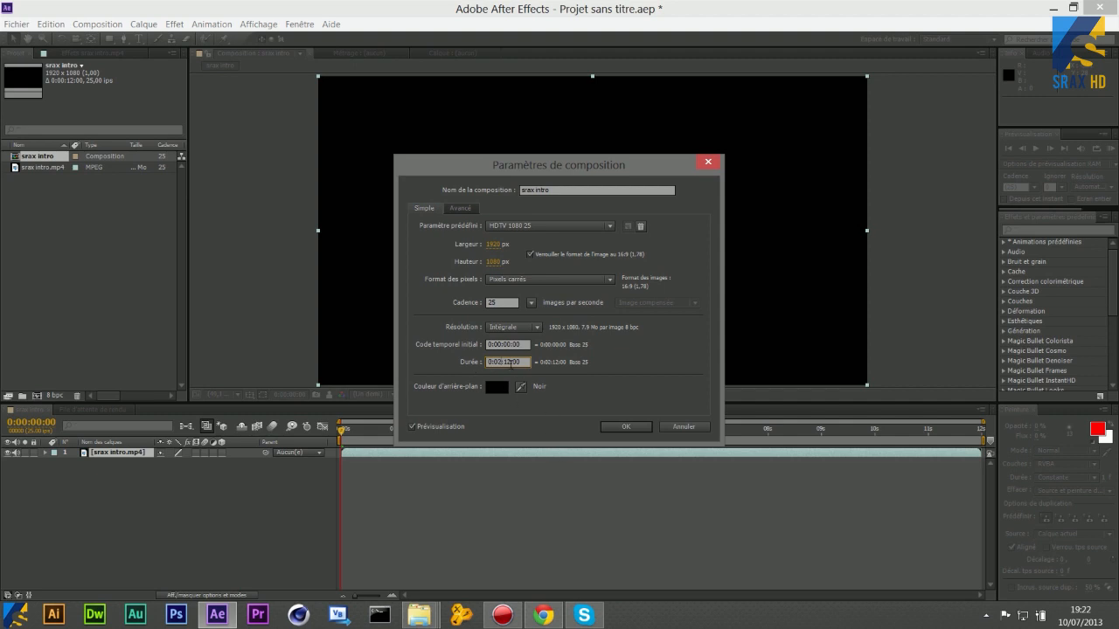
left_click_drag(510, 362, 506, 361)
type("00")
left_click(622, 428)
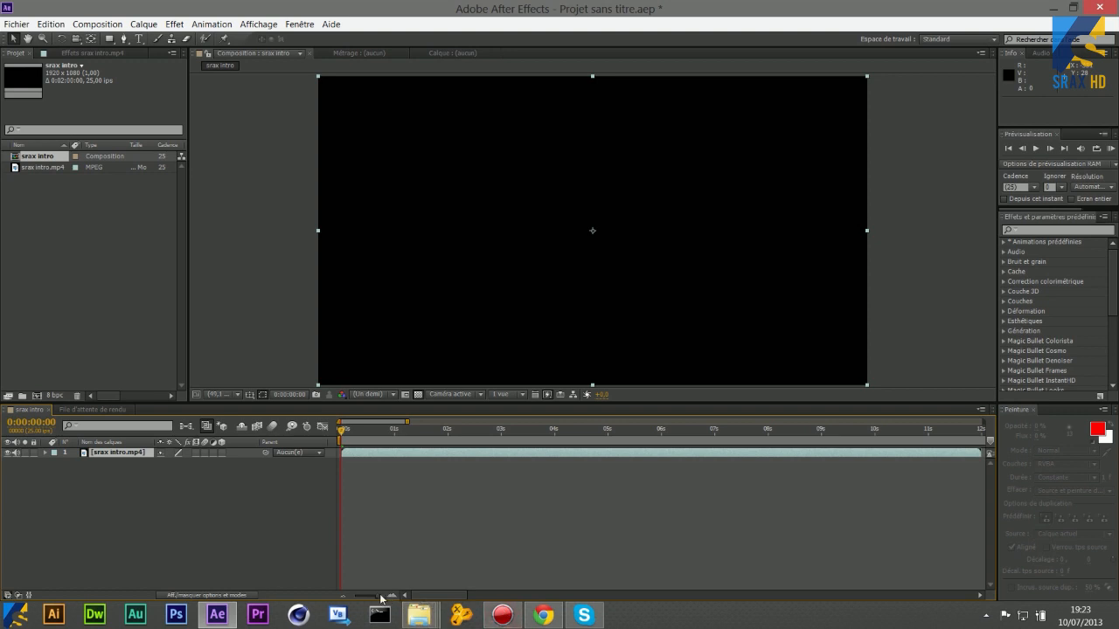
- Scrub through the intro clip to 0:00:10:06 in the timeline
mouse_move(382, 597)
left_mouse_down()
mouse_move(339, 598)
mouse_move(381, 602)
mouse_move(368, 601)
left_mouse_up()
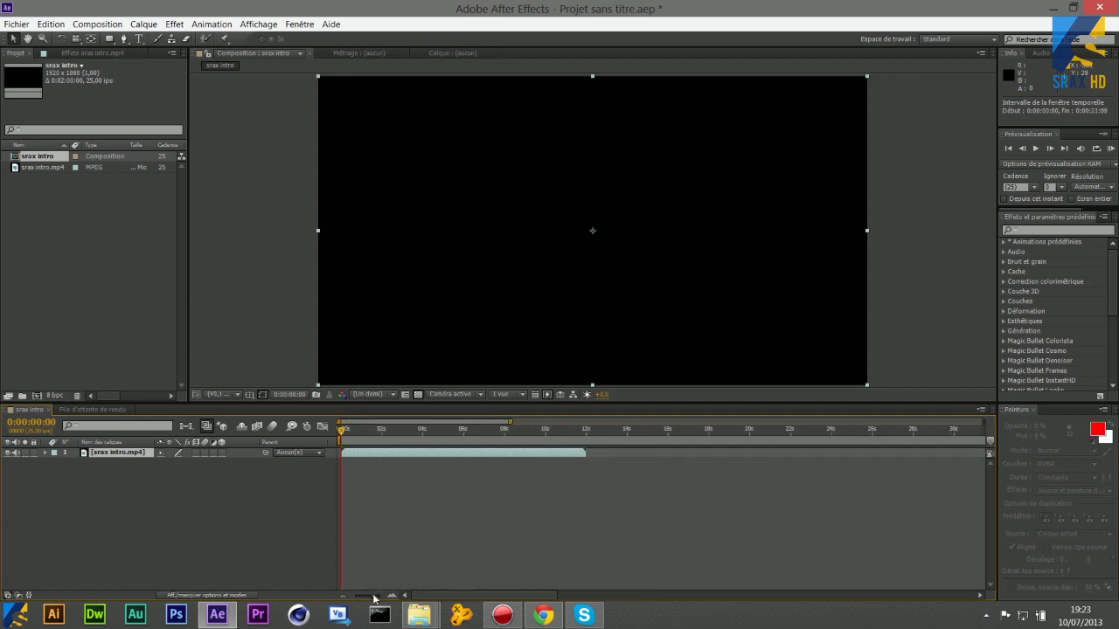
left_click_drag(341, 430, 541, 434)
left_click(547, 434)
left_click(549, 433)
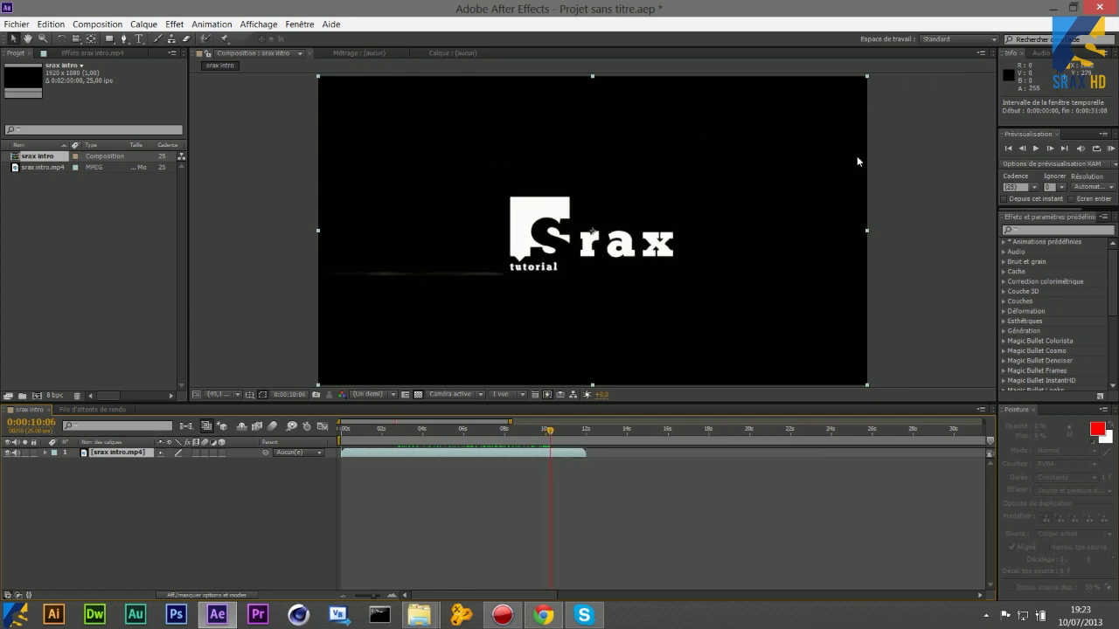
- Step frame by frame to 0:00:09:17, where the Srax logo is complete without the word "tutorial"
left_click(1023, 149)
left_click(1025, 149)
left_click(1024, 149)
left_click(1025, 149)
left_click(1025, 149)
left_click(1025, 149)
left_click(1024, 148)
left_click(1025, 149)
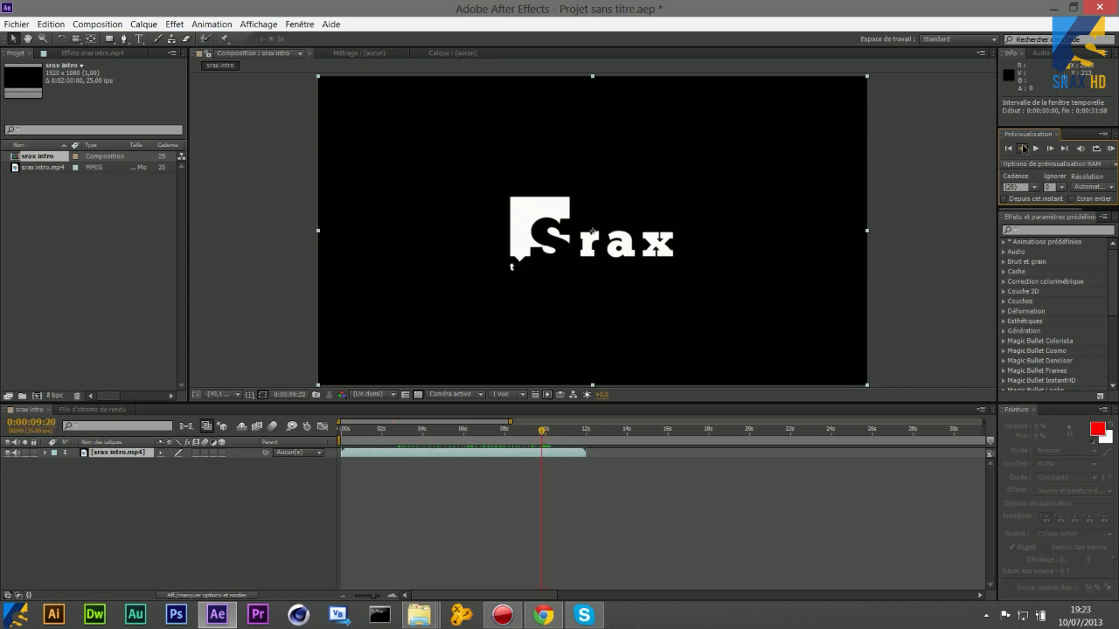
left_click(1023, 148)
left_click(1024, 148)
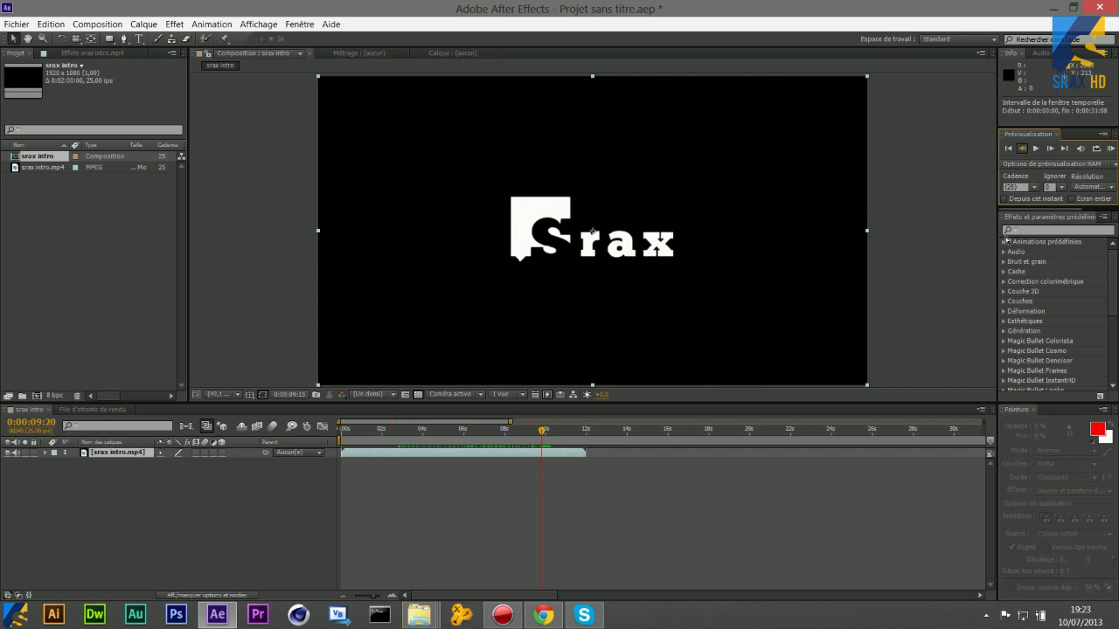
key("Page_Up")
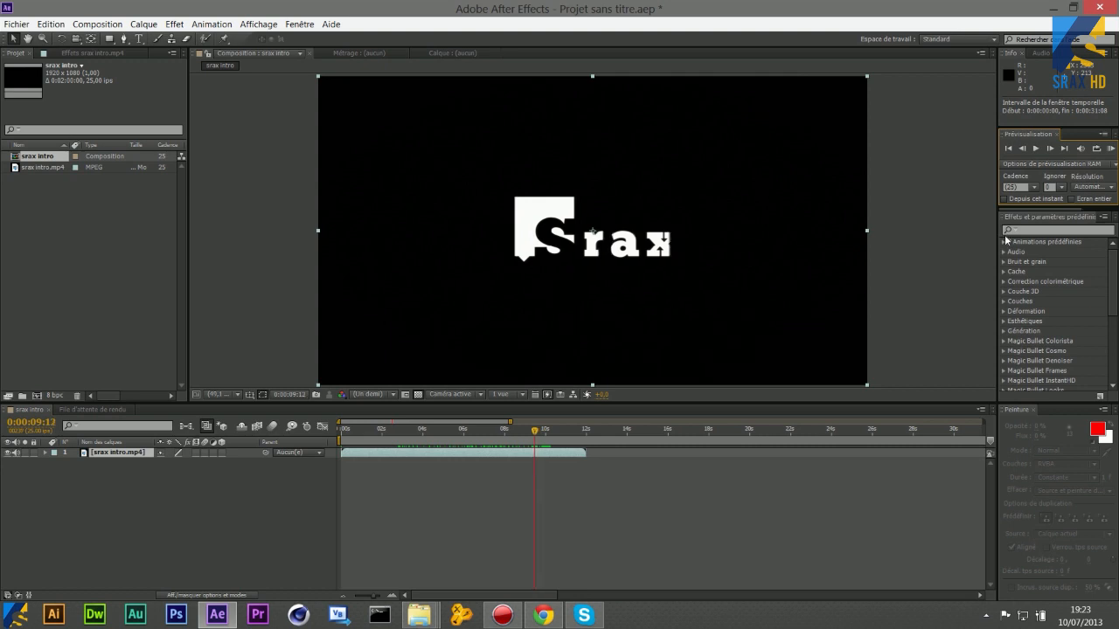
left_click(1051, 149)
left_click(1051, 149)
left_click(1050, 148)
left_click(1049, 146)
left_click(1049, 146)
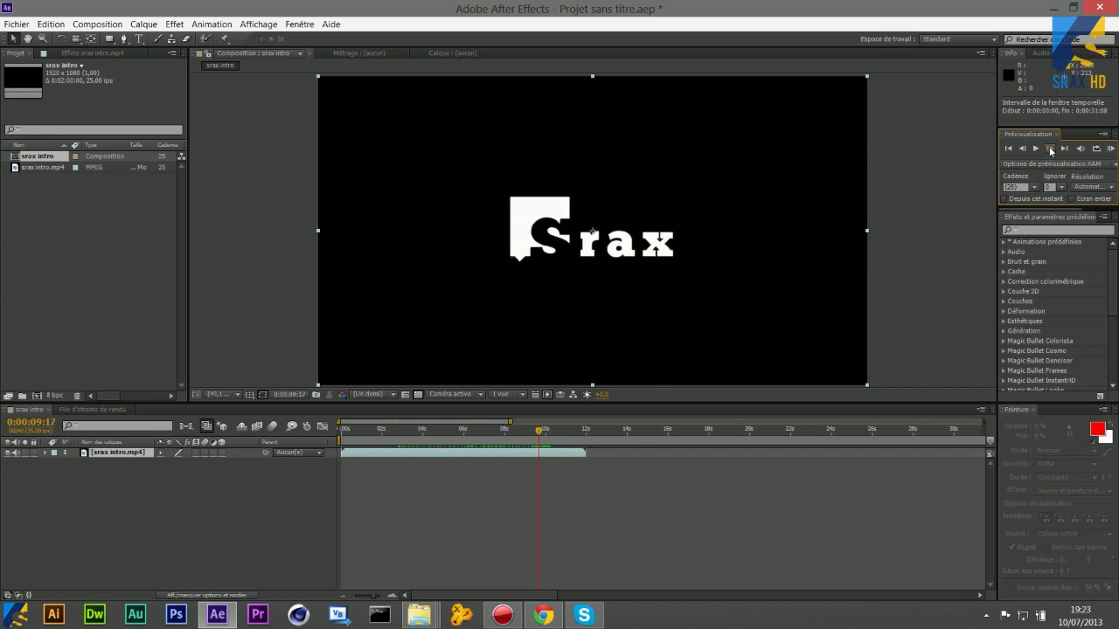
left_click(1049, 146)
left_click(1022, 148)
- Deselect the srax intro.mp4 layer and activate the Pen tool so that it draws a separate shape
left_click(125, 41)
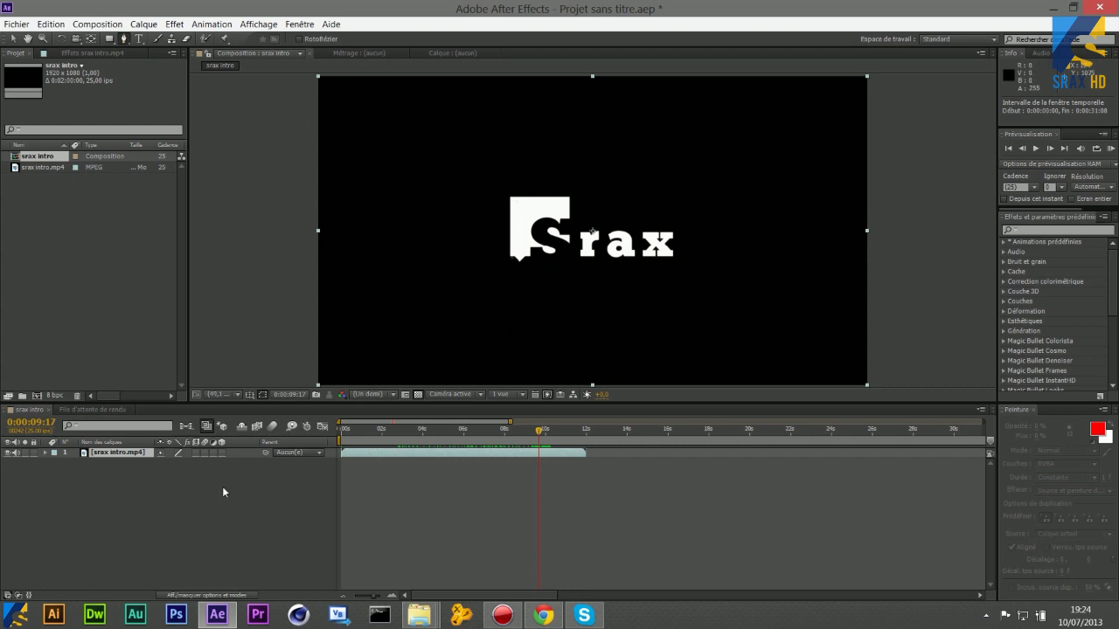
left_click(10, 40)
left_click(125, 508)
left_click(99, 452)
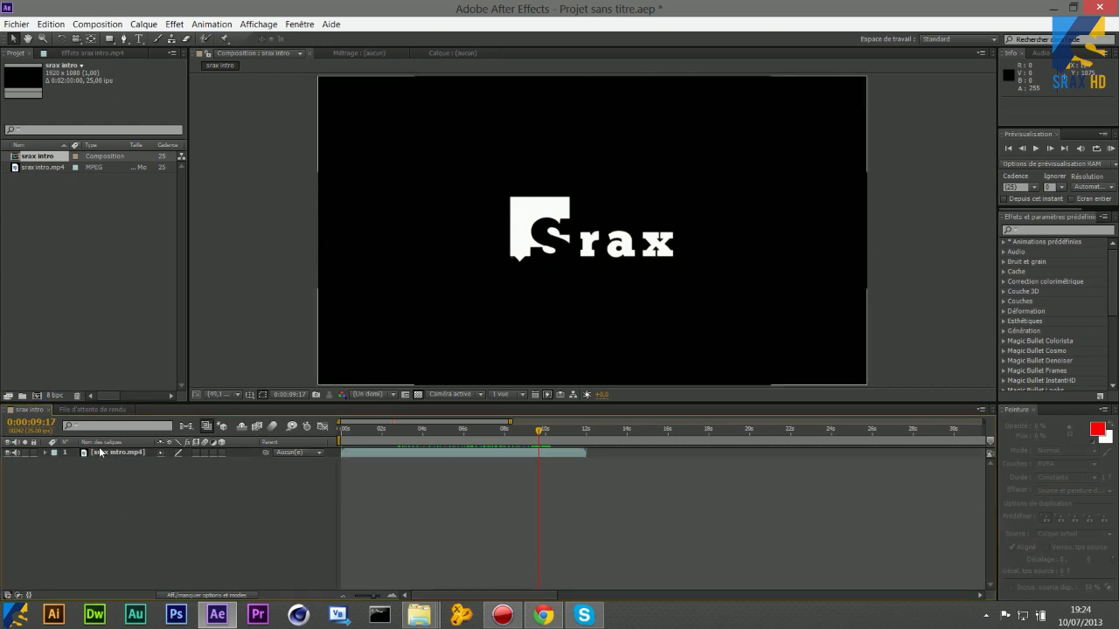
left_click(111, 454)
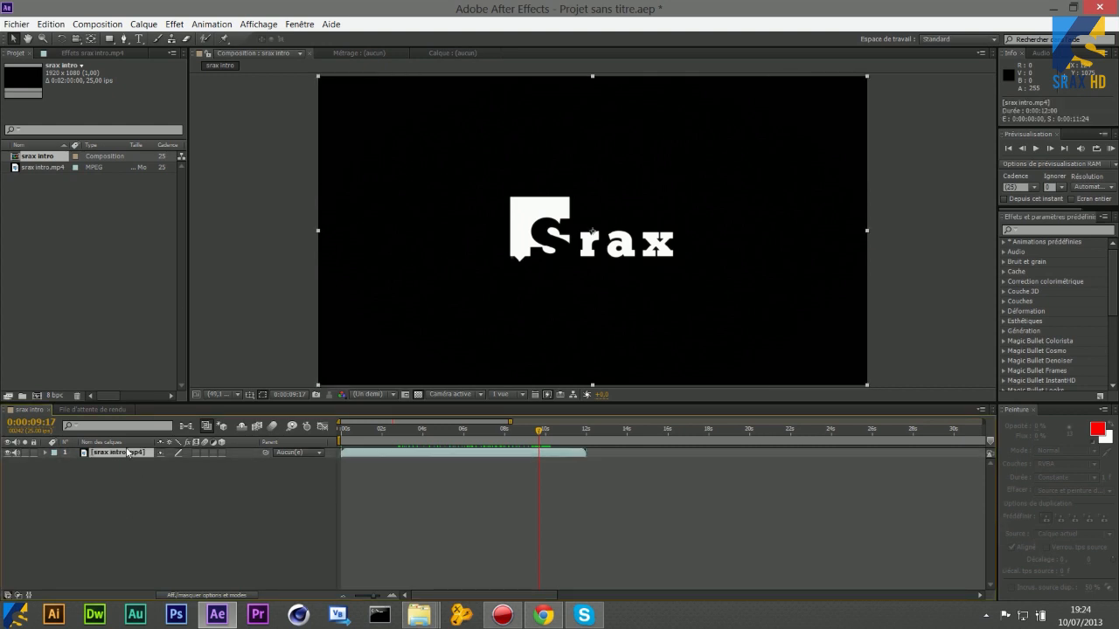
left_click(113, 529)
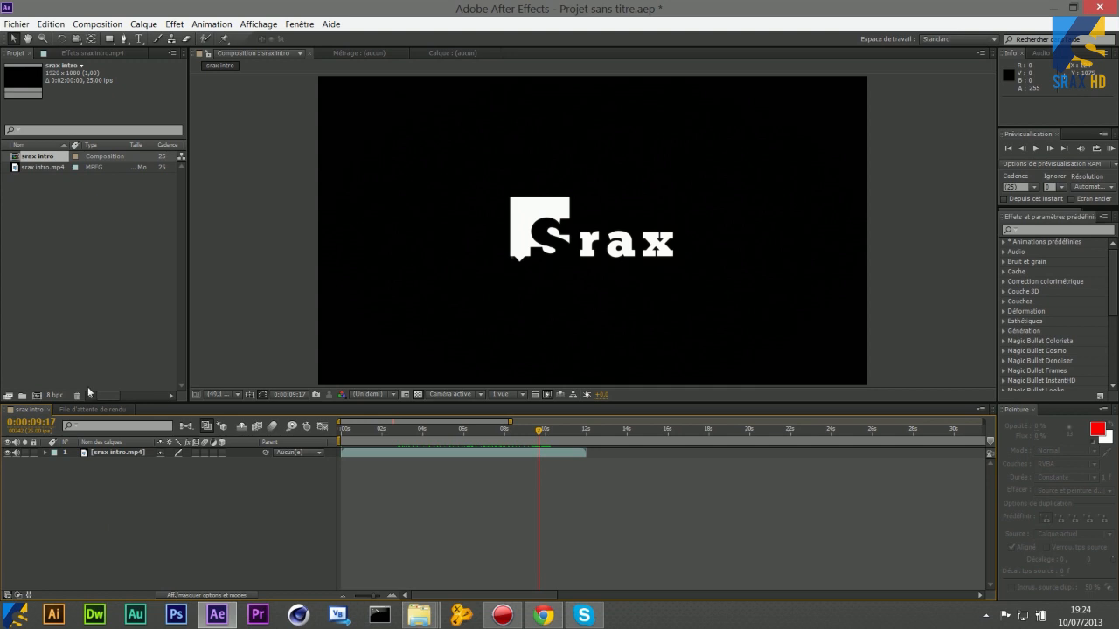
left_click(124, 39)
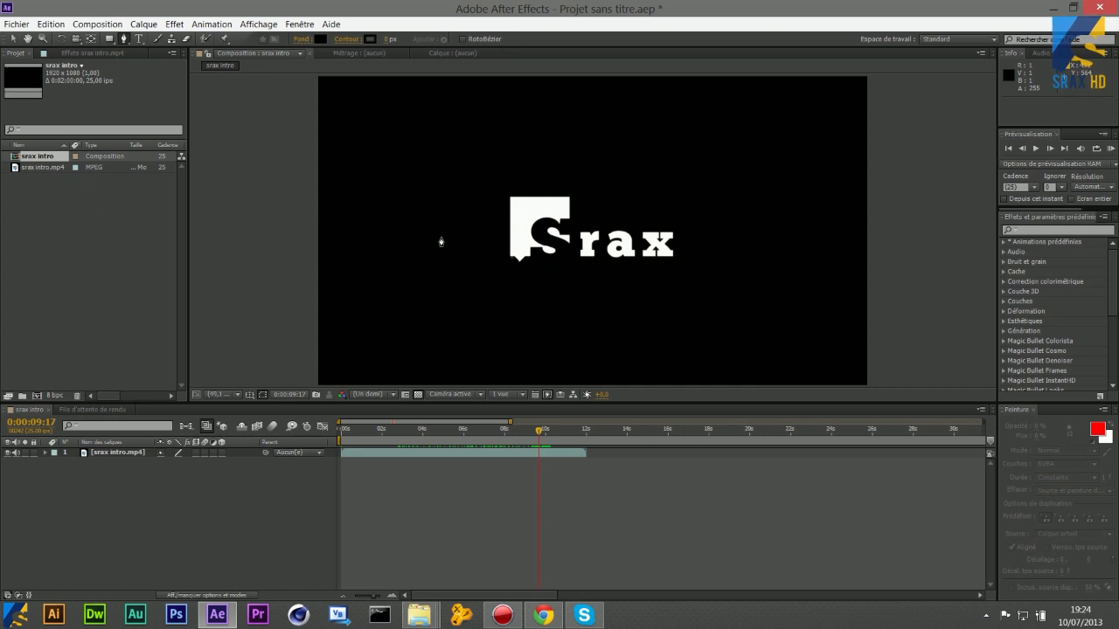
- Scrub back through the logo animation to 0:00:06:11 and forward again to the white Srax logo
left_click_drag(539, 430, 529, 430)
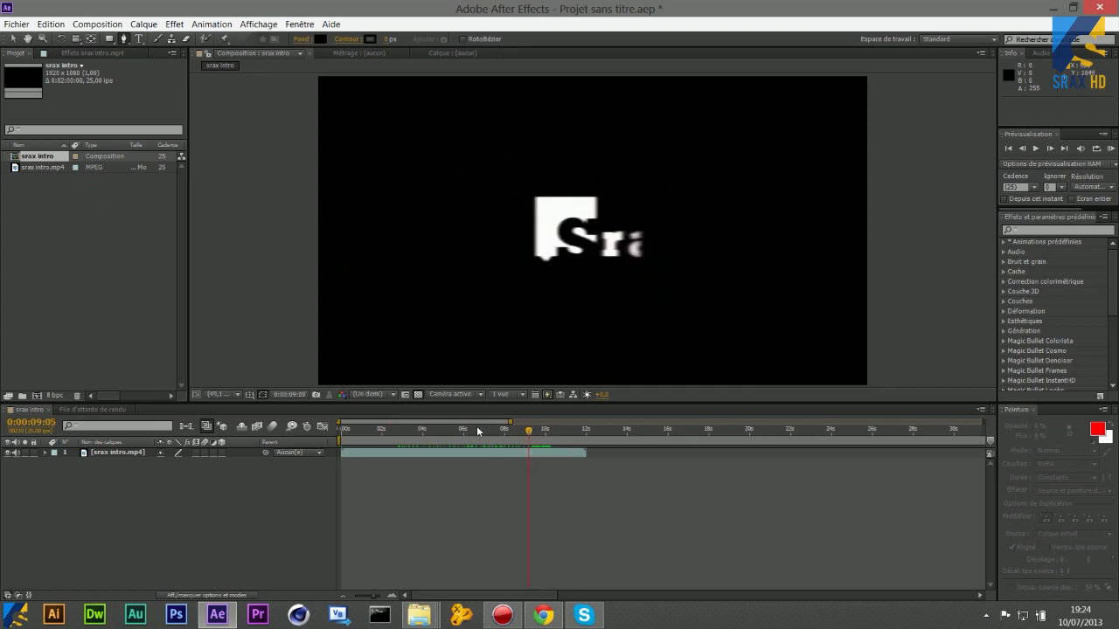
left_click(491, 428)
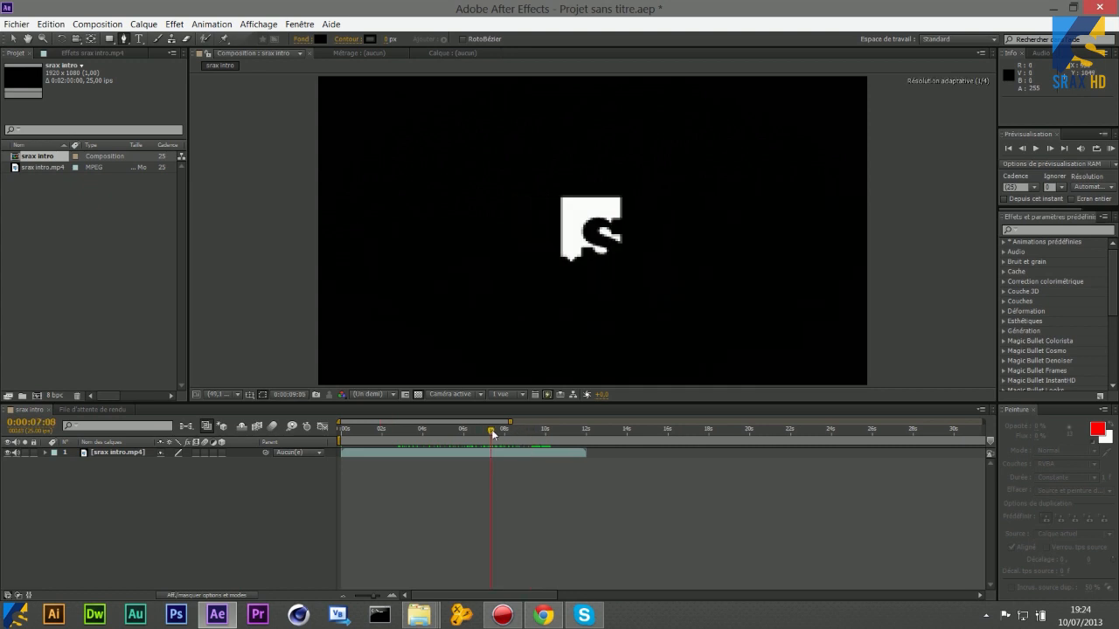
left_click_drag(492, 429, 472, 432)
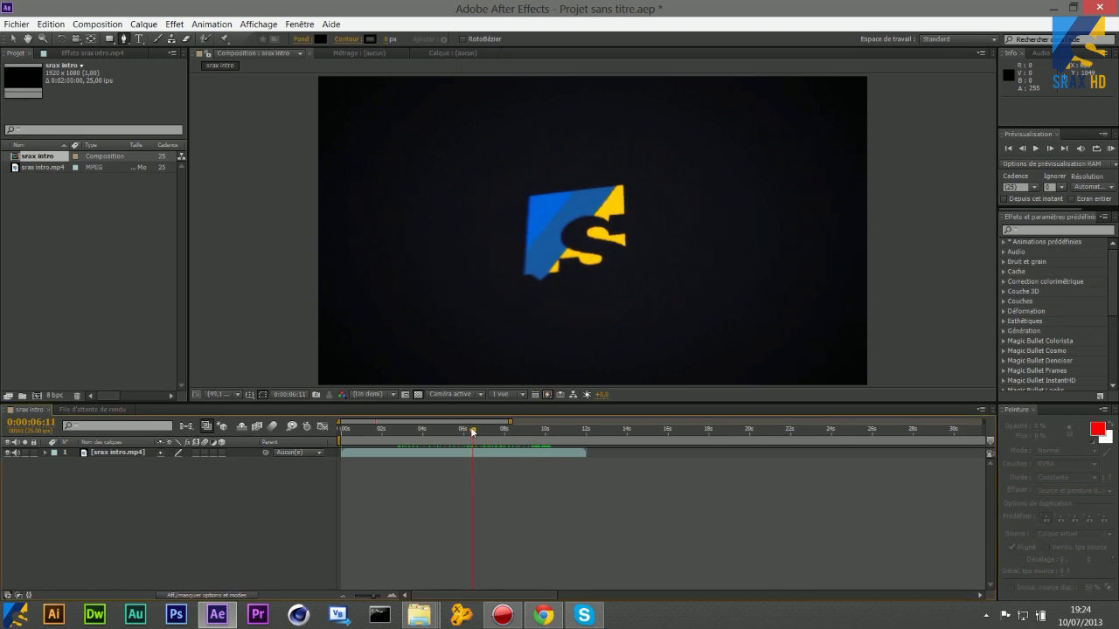
left_click_drag(473, 432, 536, 429)
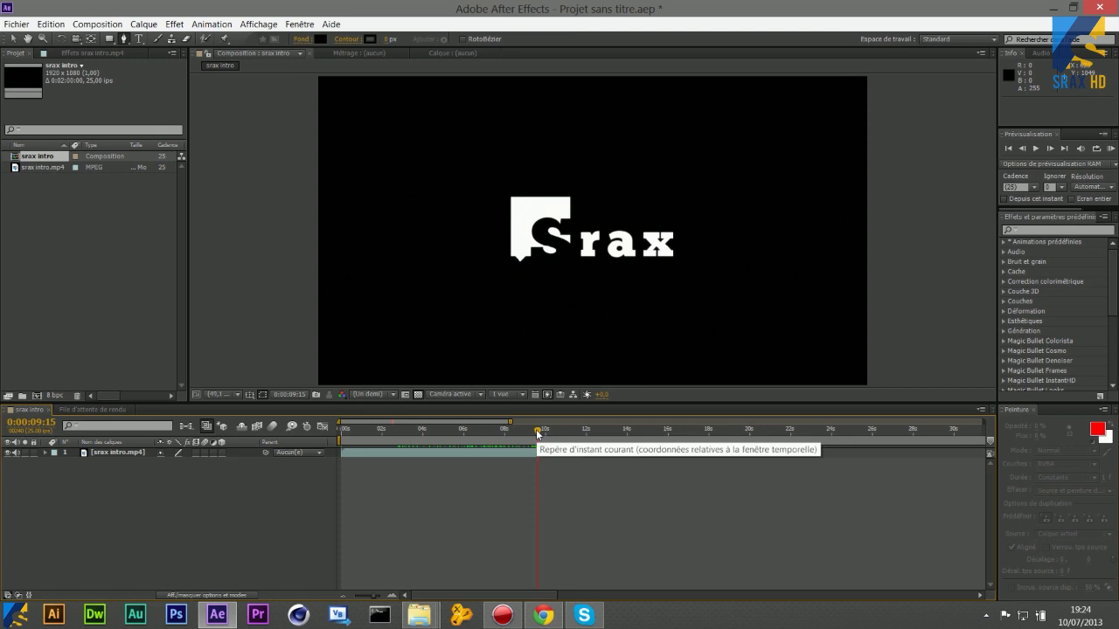
left_click(1023, 147)
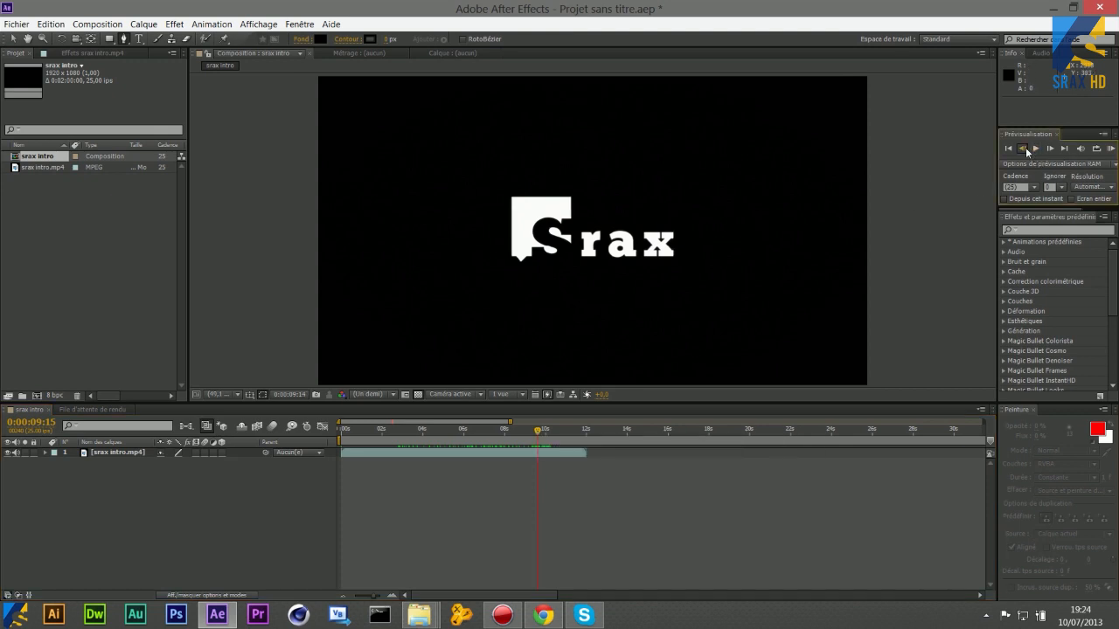
left_click(1065, 149)
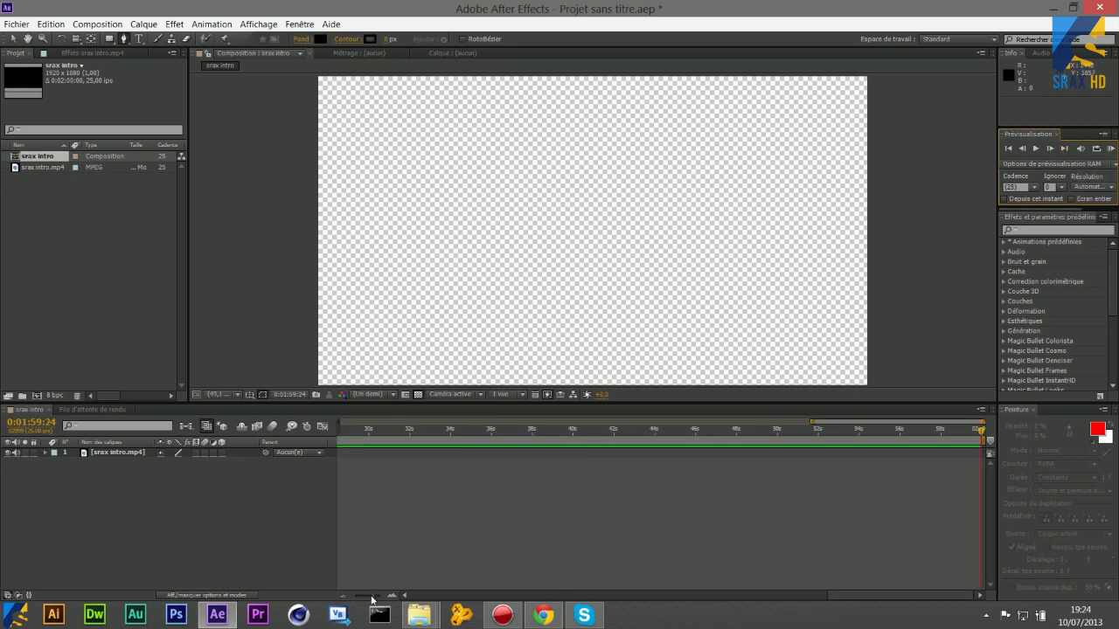
- Return the current time to 0:00:09:16, where the Srax logo is complete without the tutorial text
left_click_drag(373, 596, 348, 595)
left_click(399, 427)
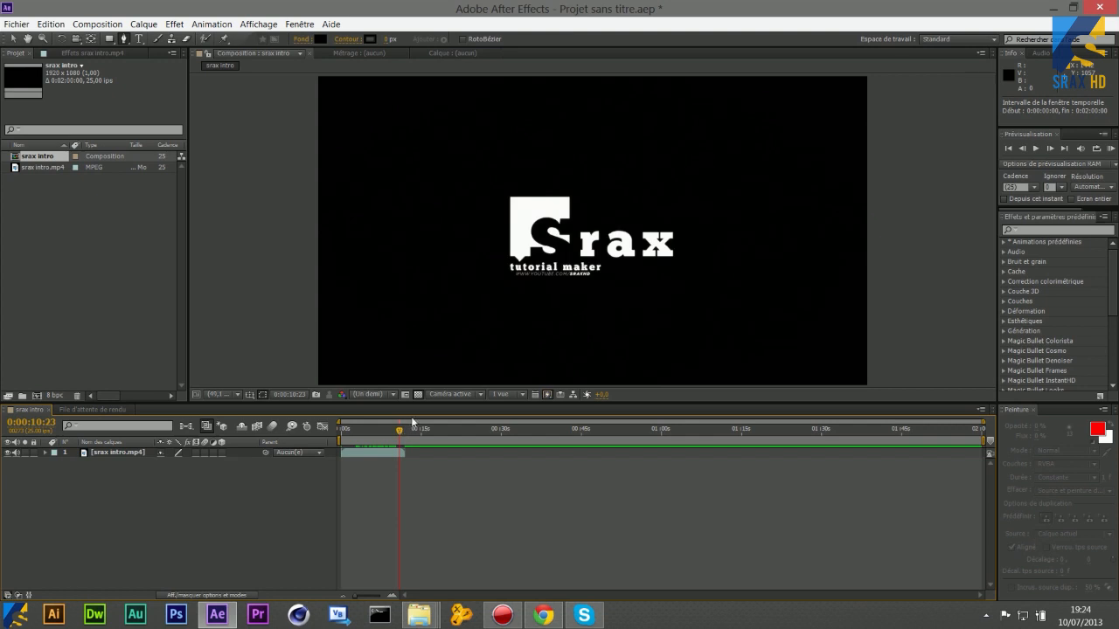
left_click_drag(409, 432, 392, 430)
left_click(1050, 149)
left_click(1050, 148)
left_click(1024, 148)
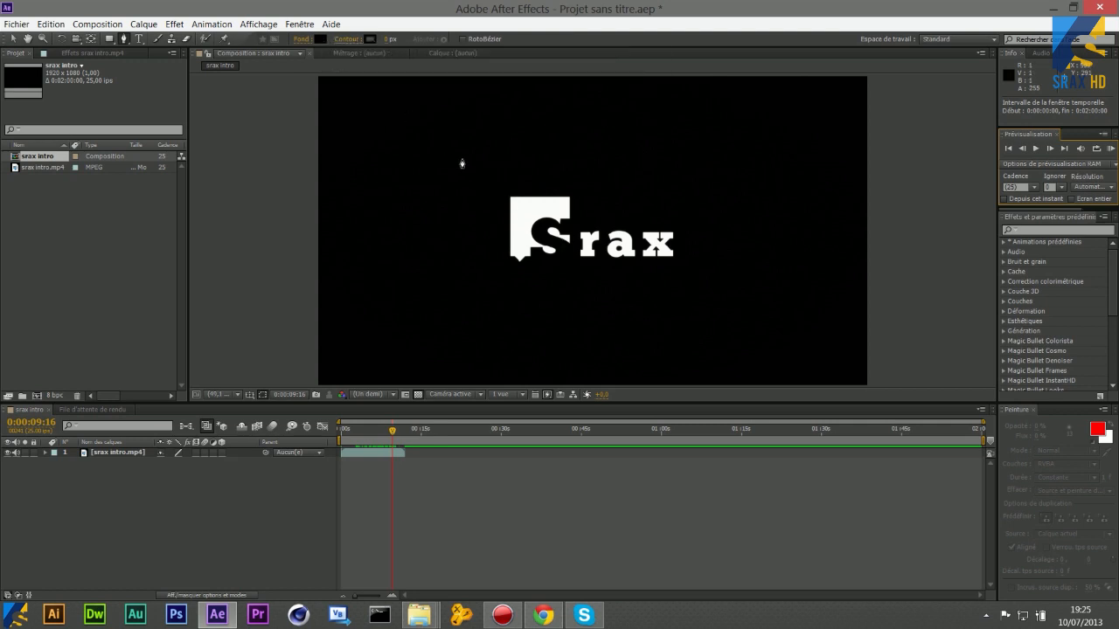
- Draw a closed black shape with the Pen tool around the square S emblem, covering it completely
left_click(505, 195)
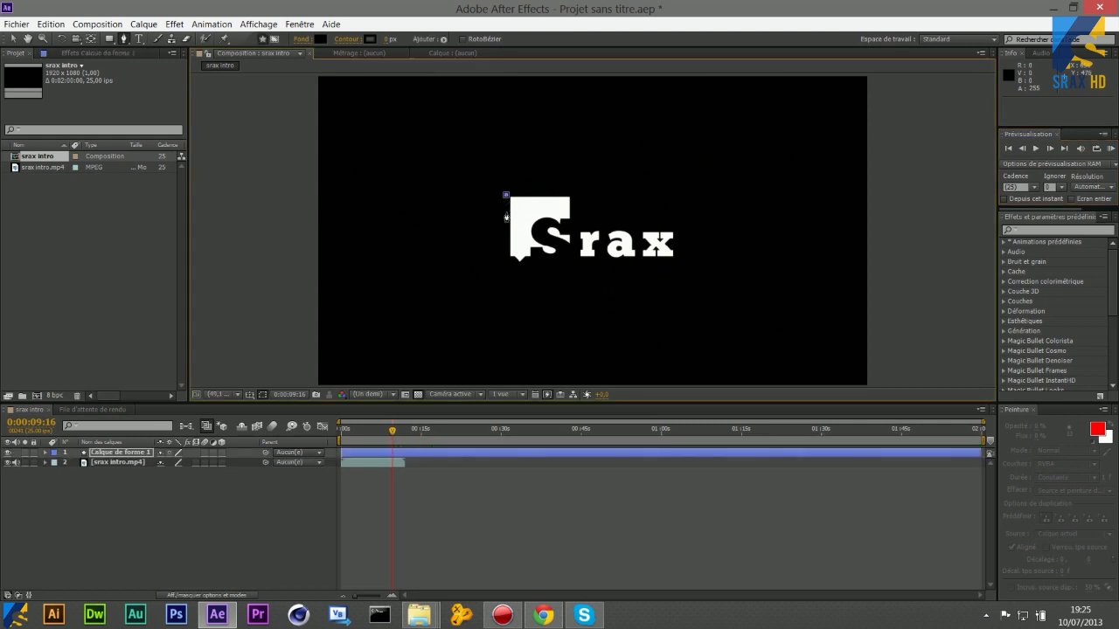
left_click_drag(505, 259, 568, 259)
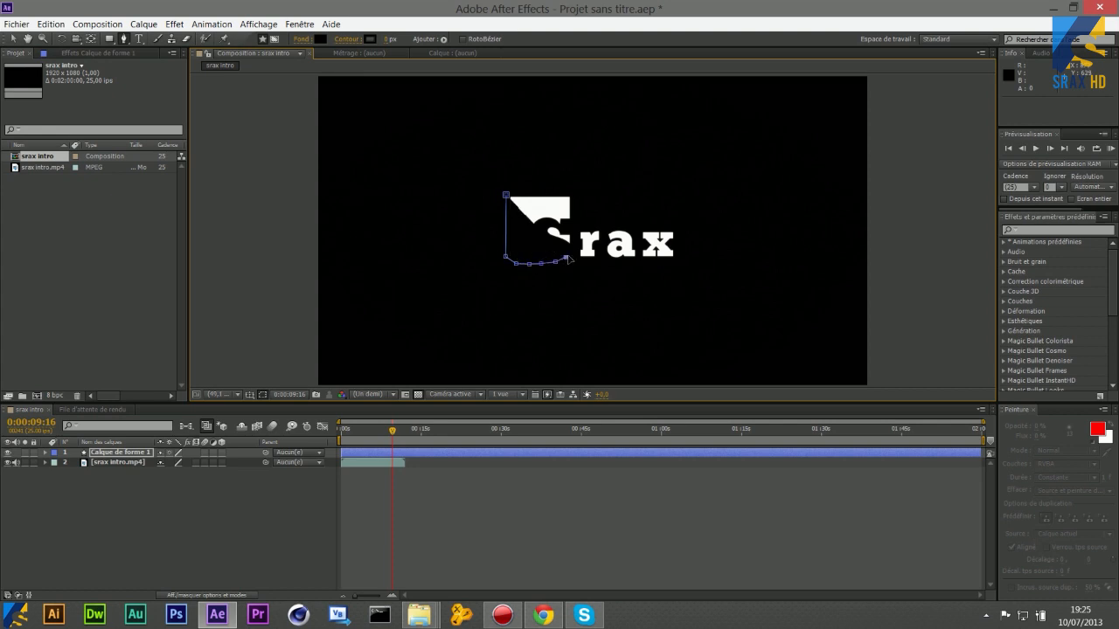
left_click(573, 250)
left_click(575, 241)
left_click(574, 233)
left_click(574, 220)
left_click(575, 202)
left_click(574, 195)
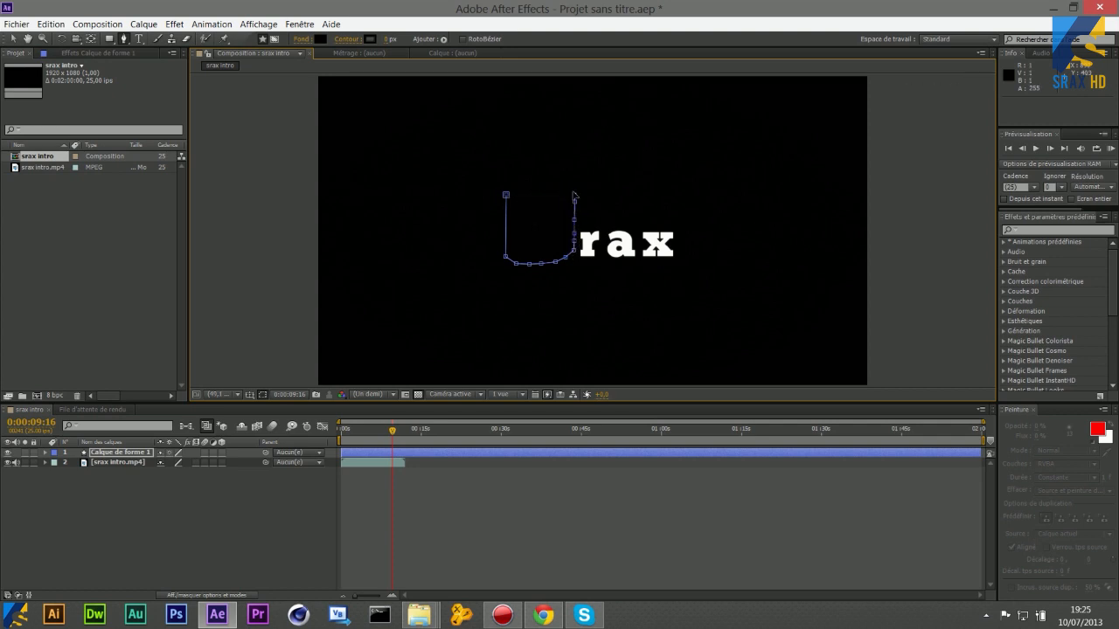
left_click(506, 195)
- Check at 100 % magnification how the black shape covers earlier frames of the intro
left_click_drag(235, 408, 234, 405)
left_click(235, 394)
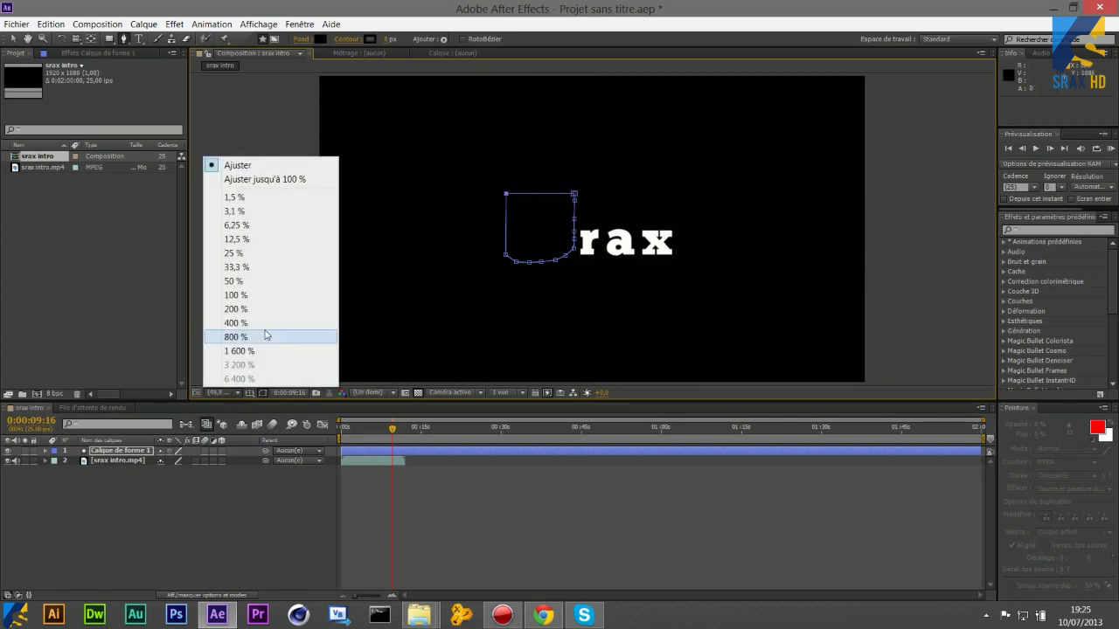
left_click(265, 295)
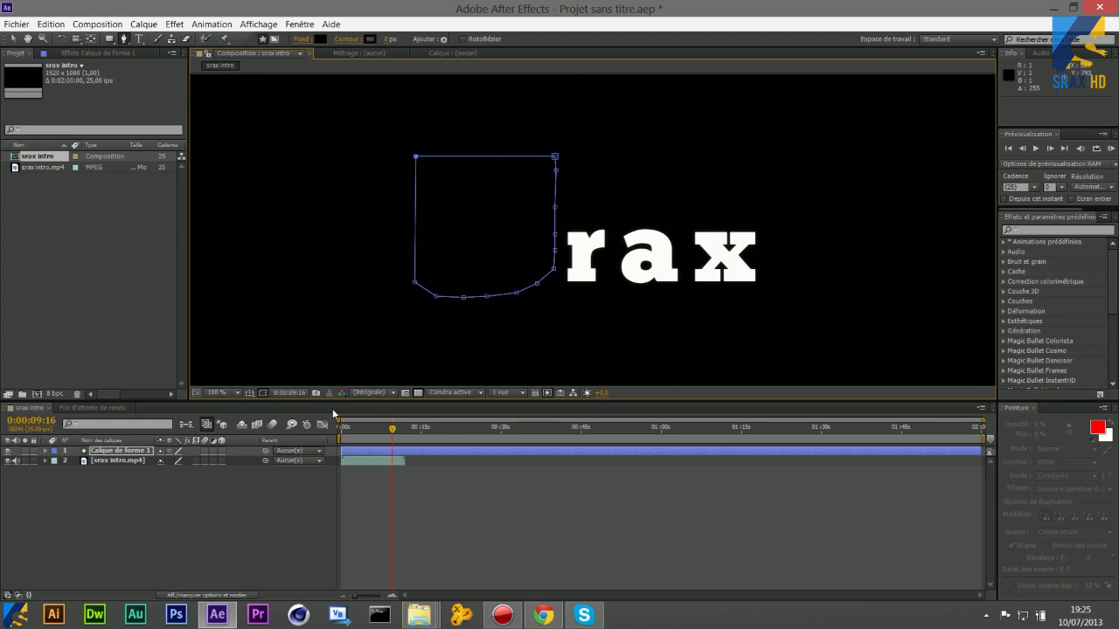
left_click_drag(391, 430, 368, 426)
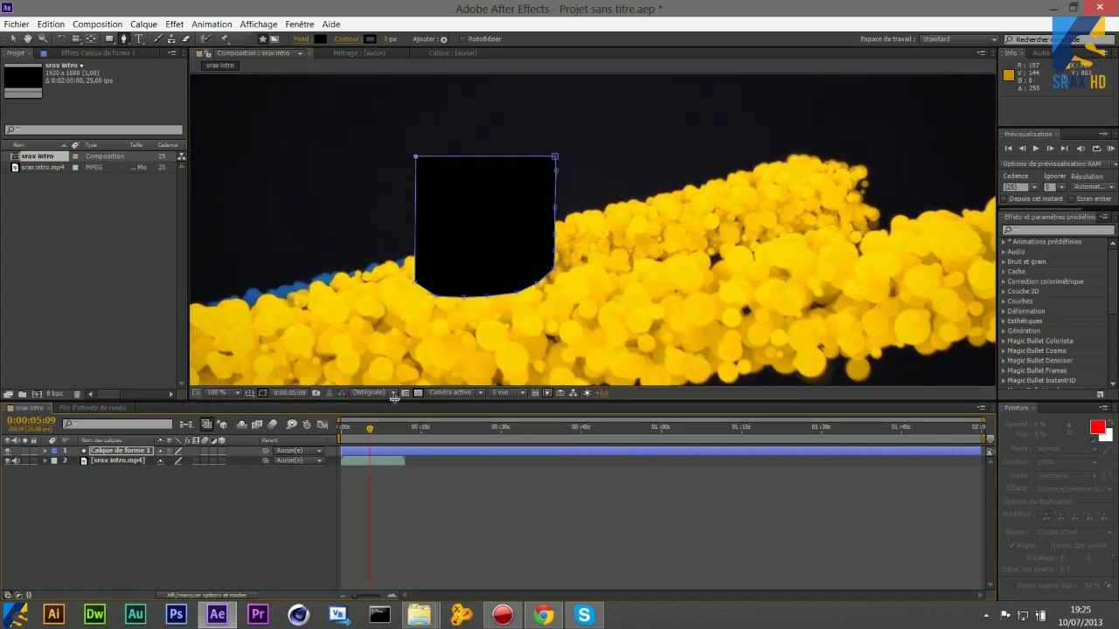
left_click_drag(368, 426, 381, 428)
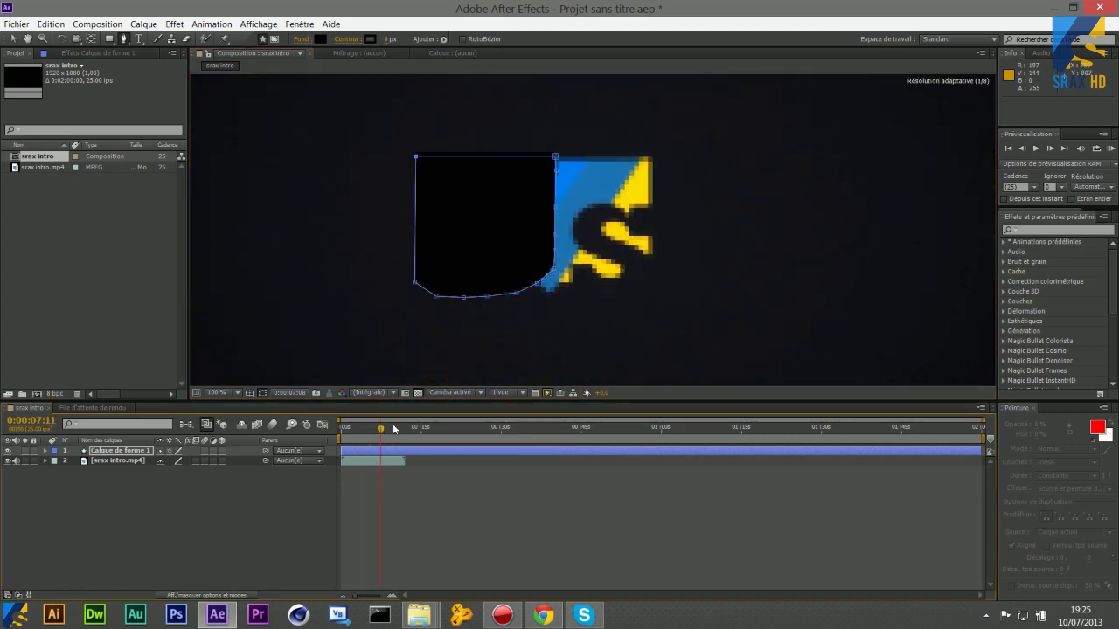
- Bring the current time back to 0:00:09:16, advancing frame by frame until the logo is complete
left_click_drag(390, 428, 392, 428)
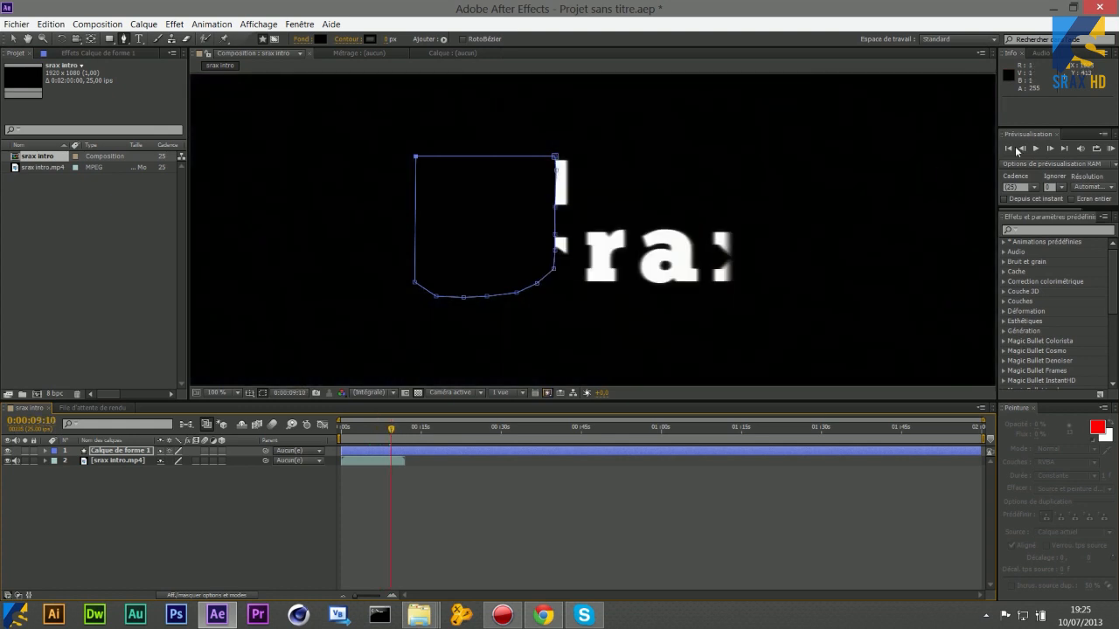
left_click(1049, 149)
left_click(1049, 149)
left_click(1049, 149)
left_click(1049, 149)
left_click(1049, 149)
left_click(1049, 149)
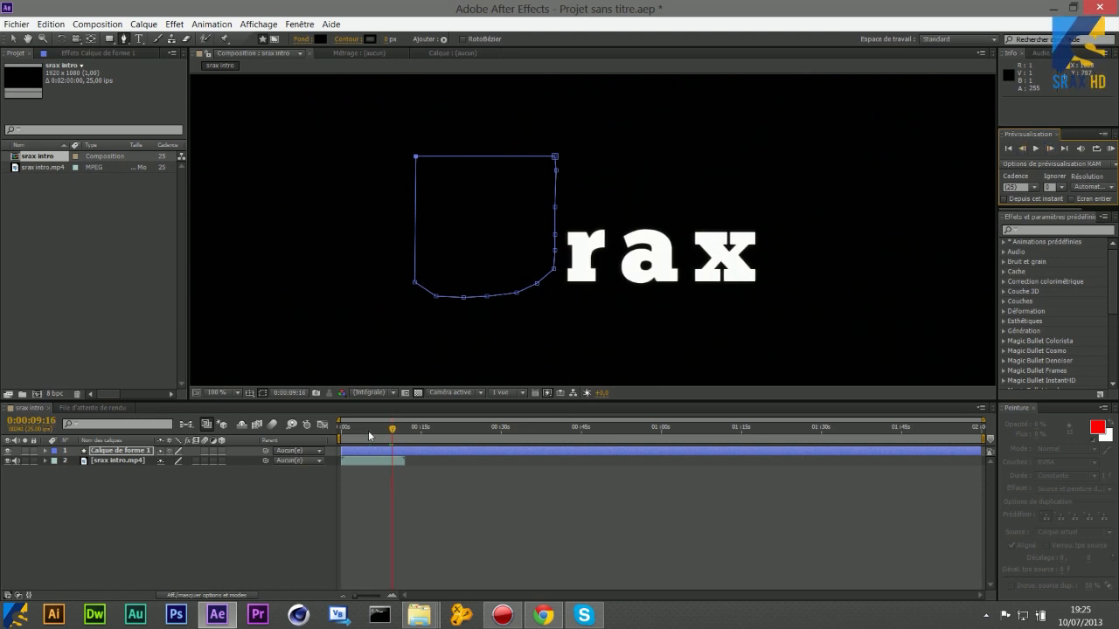
- Shift the shape layer in time so it starts at 0:00:09:15, and hide the layer
left_click_drag(352, 456, 393, 425)
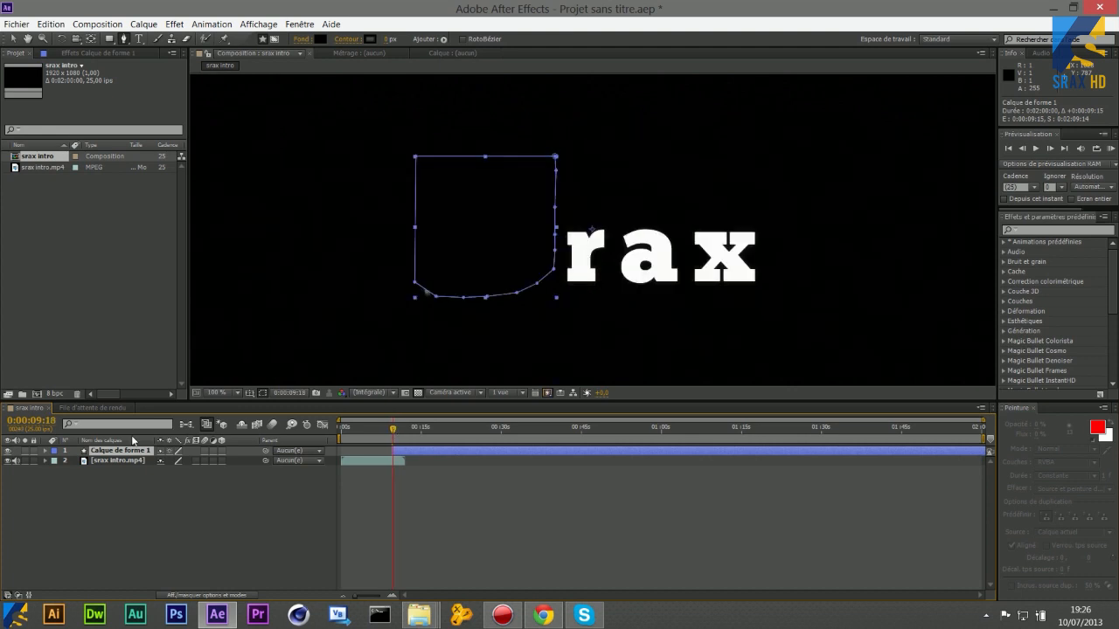
left_click(7, 453)
- Place After Effects beside the file explorer and open the Logo Srax HD folder inside Ultra GFX Pack 2.0 By Srax
left_click_drag(197, 5, 1098, 272)
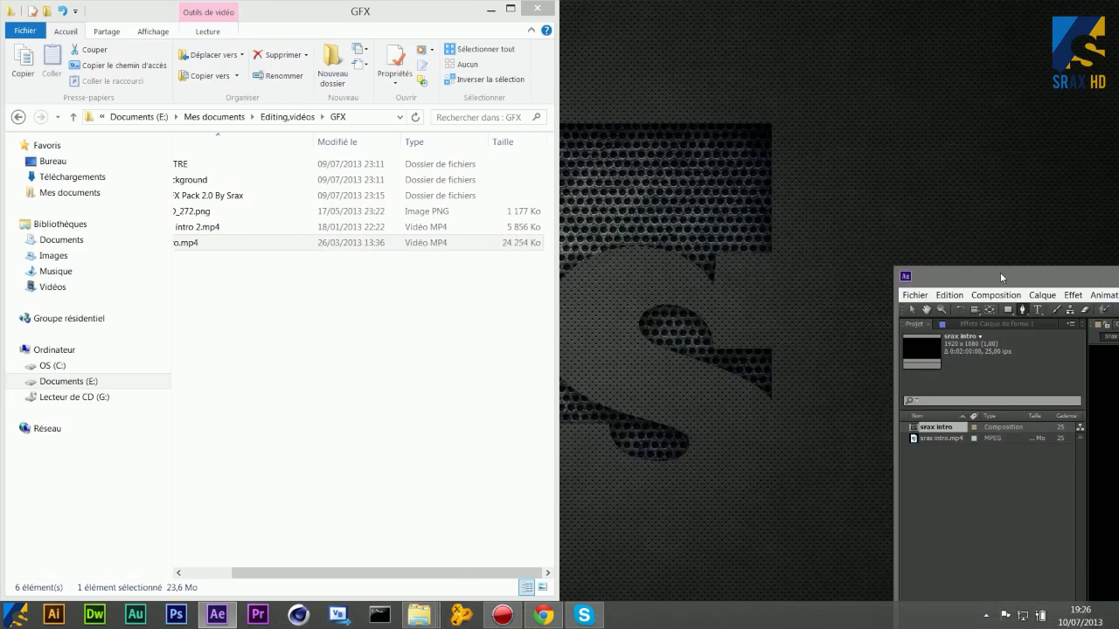
left_click_drag(1000, 272, 1117, 272)
left_click(200, 357)
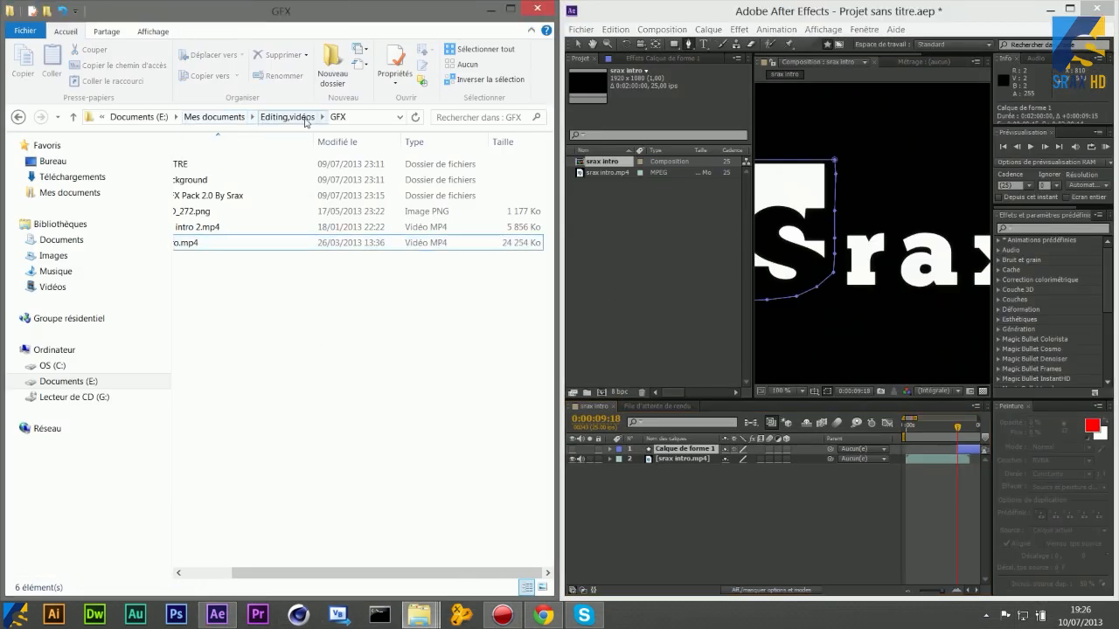
left_click_drag(267, 573, 220, 573)
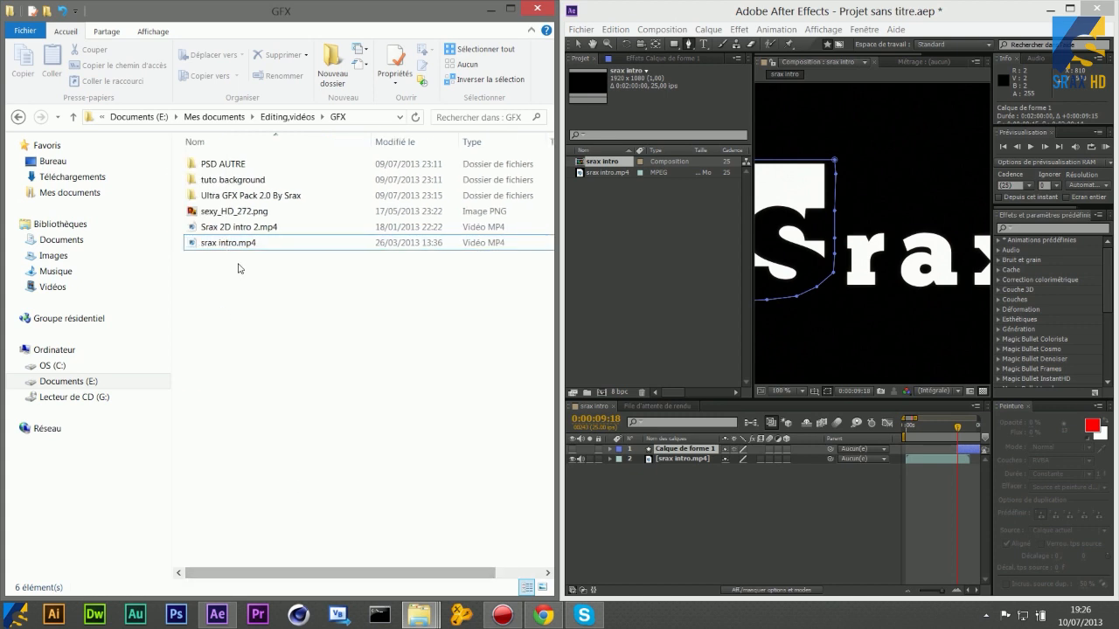
double_click(261, 195)
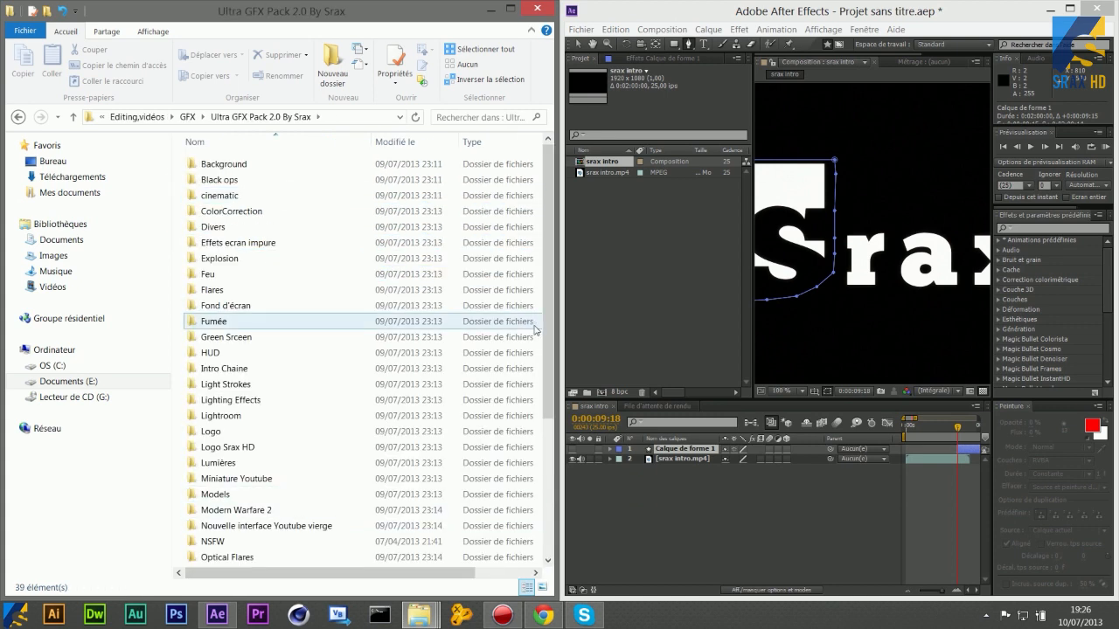
scroll(533, 349, "down", 5)
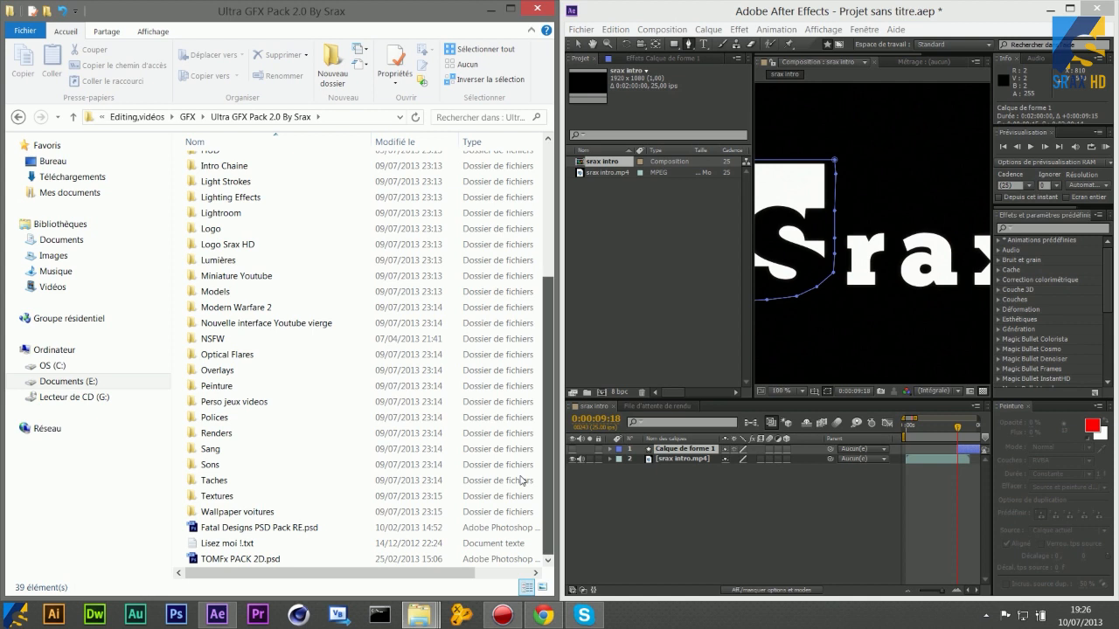
double_click(253, 244)
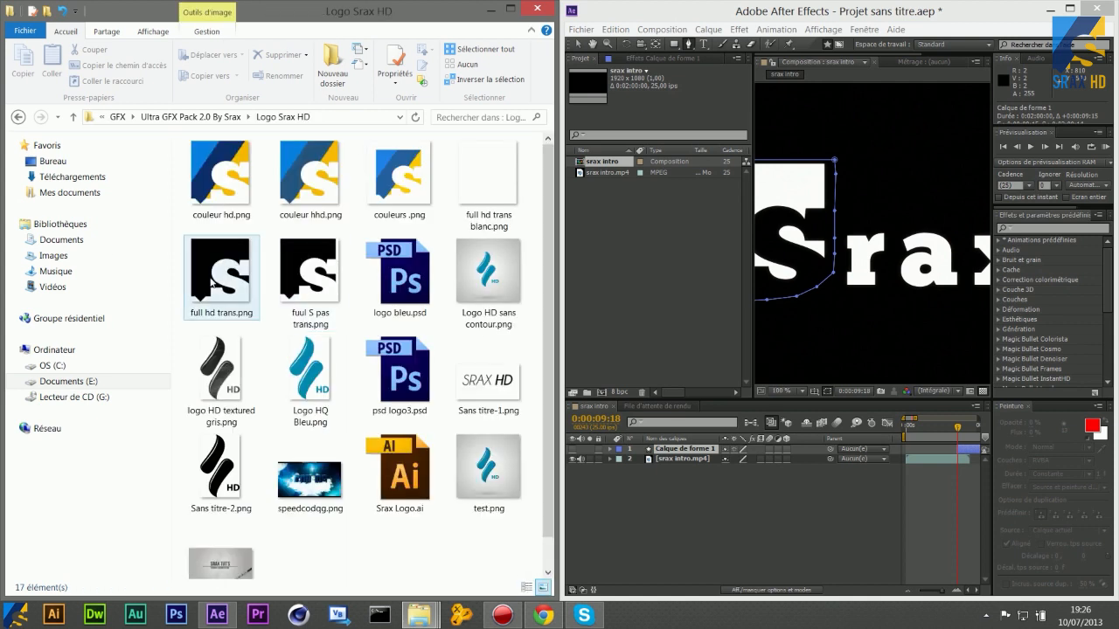
- Import full hd trans blanc.png into the After Effects project and maximize the After Effects window
double_click(474, 194)
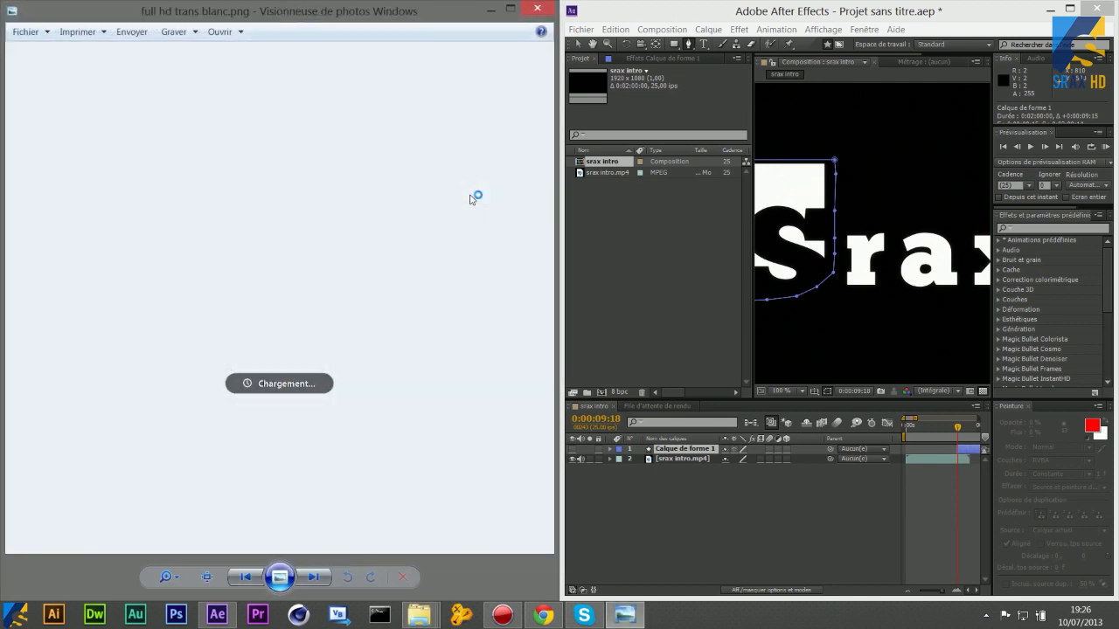
left_click(537, 8)
left_click_drag(489, 183, 669, 227)
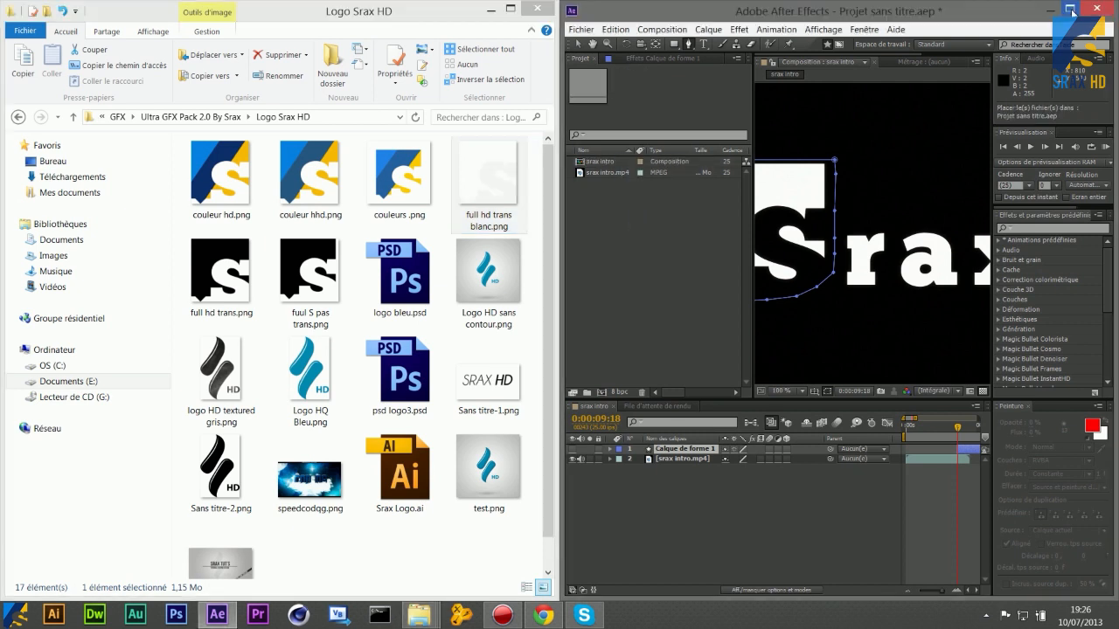
left_click(1072, 9)
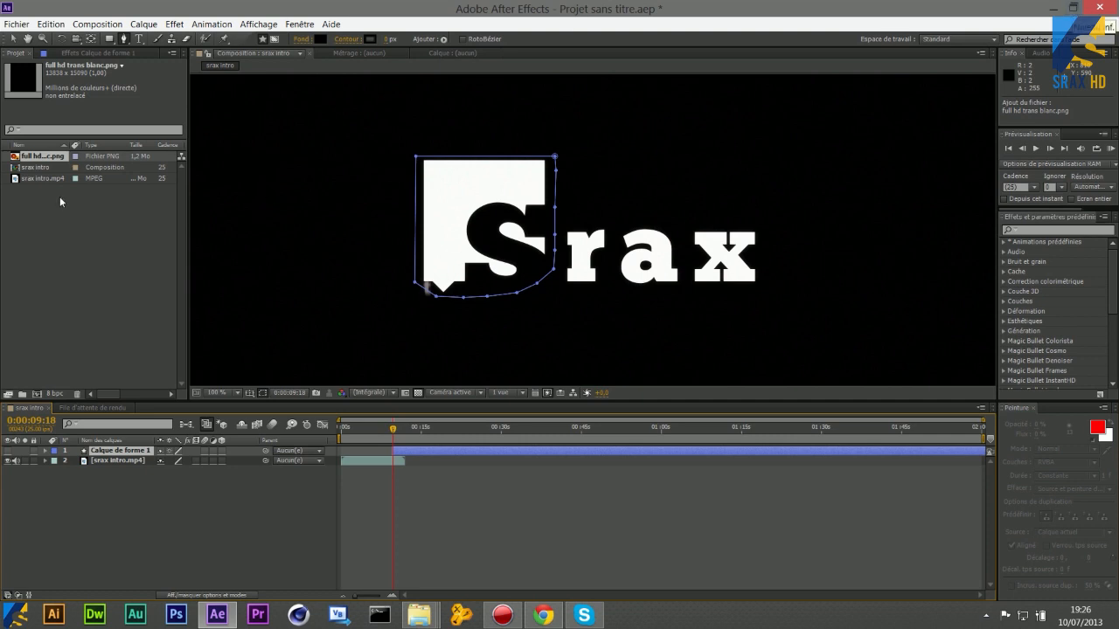
- Add full hd trans blanc.png to the composition above the shape layer and expand its Transform properties
left_click(43, 157)
left_click_drag(43, 156, 107, 451)
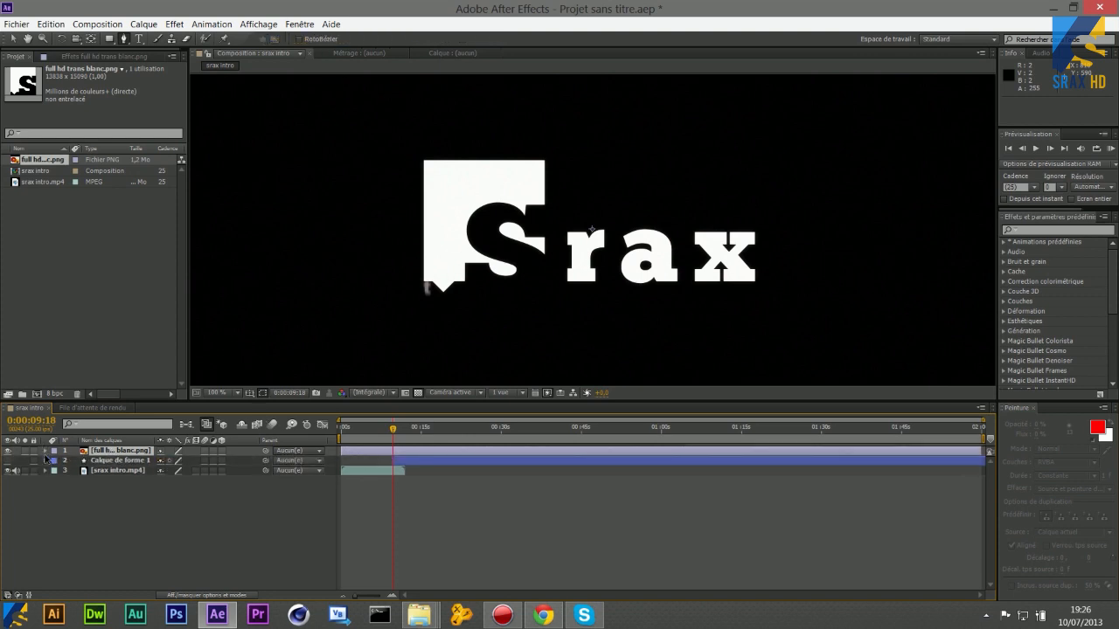
left_click(110, 504)
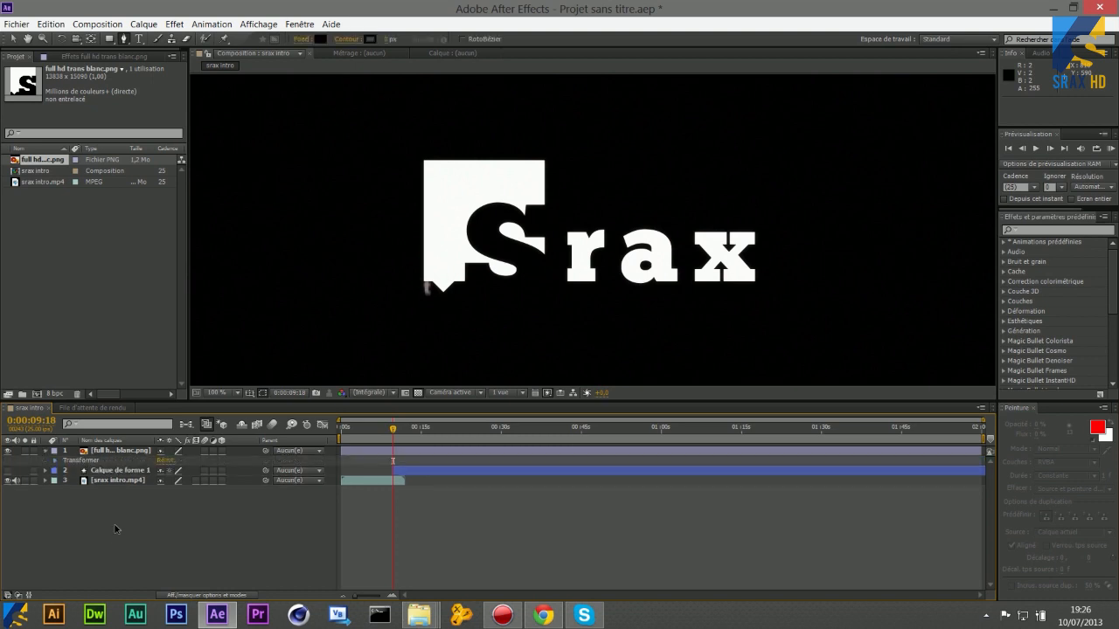
left_click(56, 461)
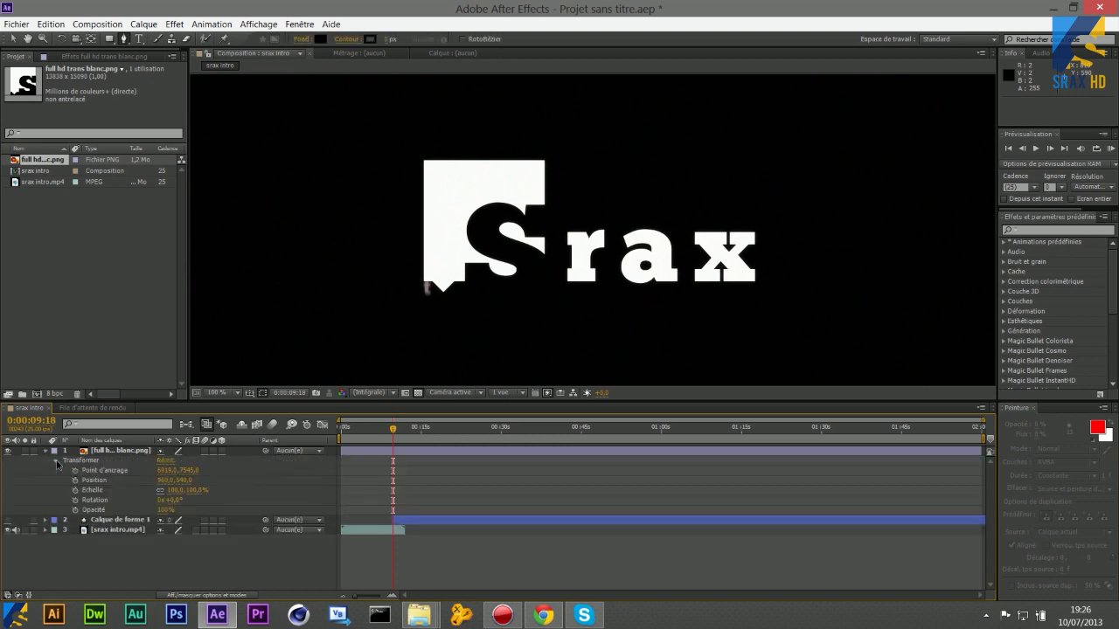
- Set the scale of the full hd trans blanc.png layer to 1.5%
mouse_move(176, 495)
left_mouse_down()
mouse_move(128, 496)
mouse_move(167, 492)
left_mouse_up()
left_click(176, 491)
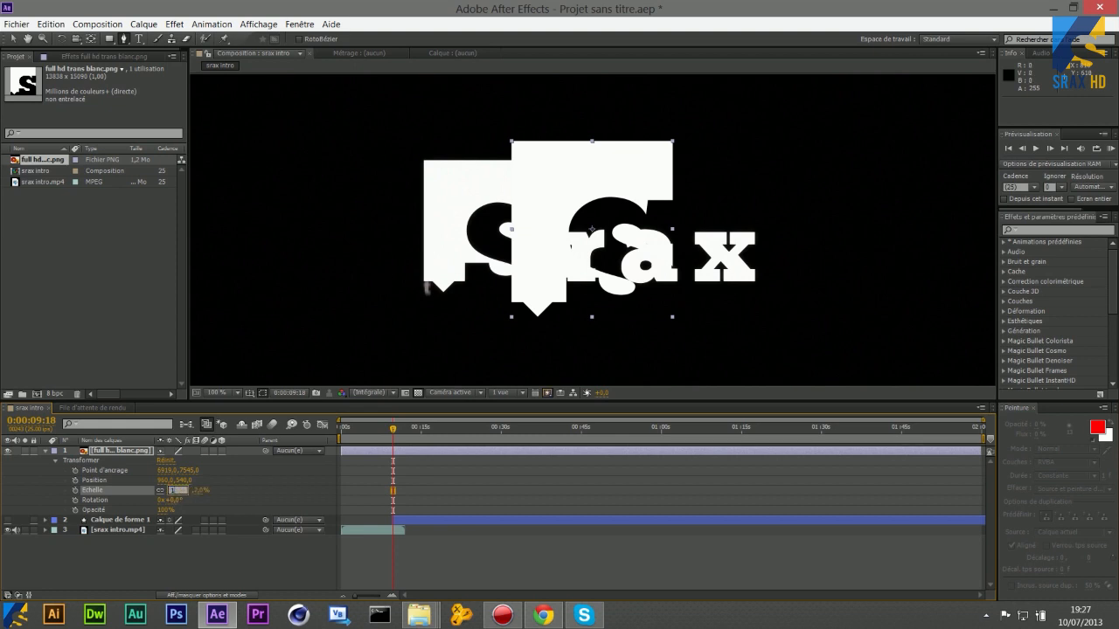
type("1,5")
key("Return")
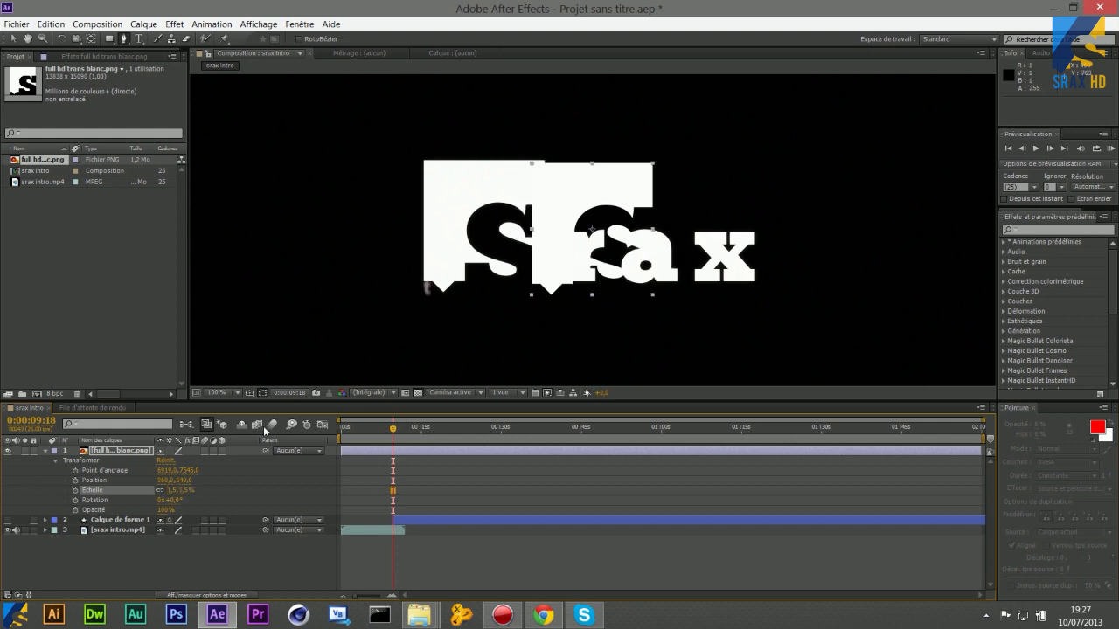
- Align the logo image over the intro's S emblem at position 774, 534, and toggle its visibility to compare the two
left_click(150, 454)
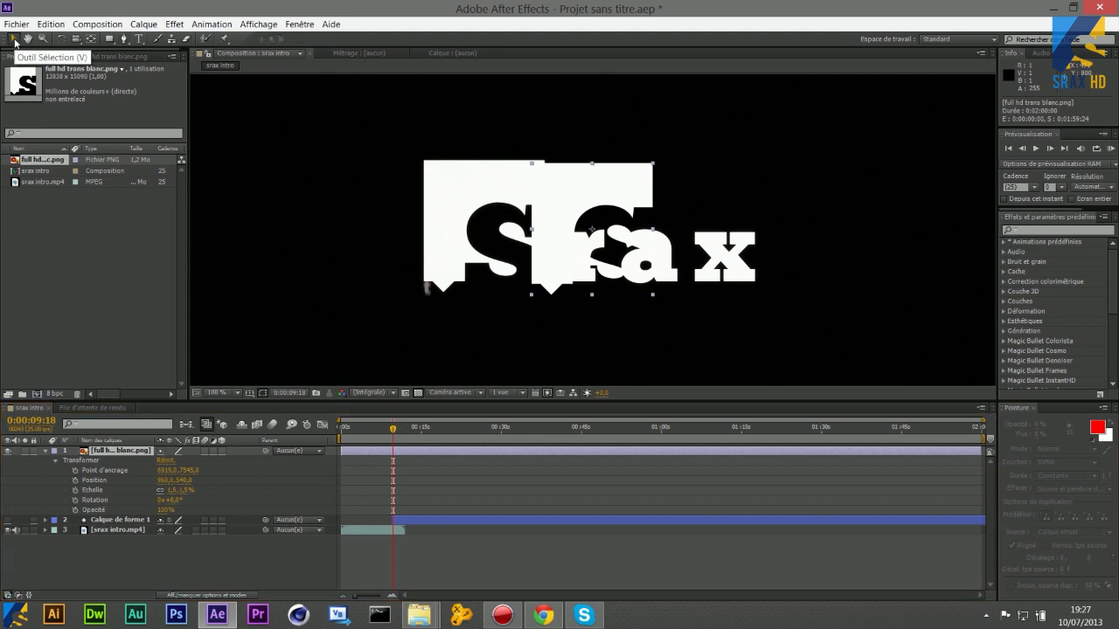
left_click_drag(570, 184, 459, 181)
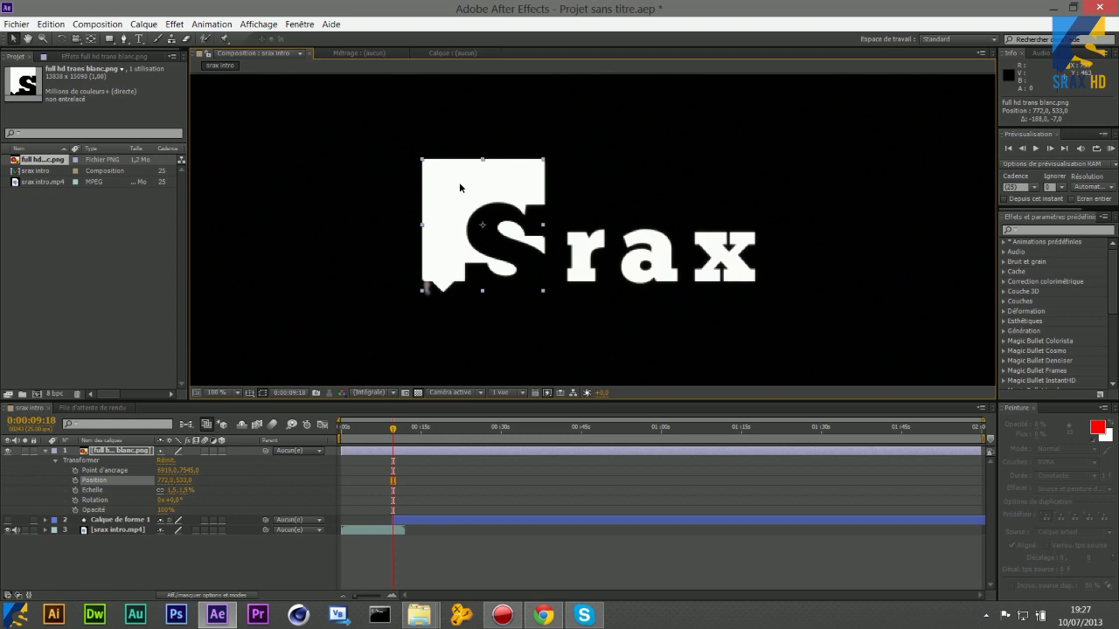
key("Right")
key("Down")
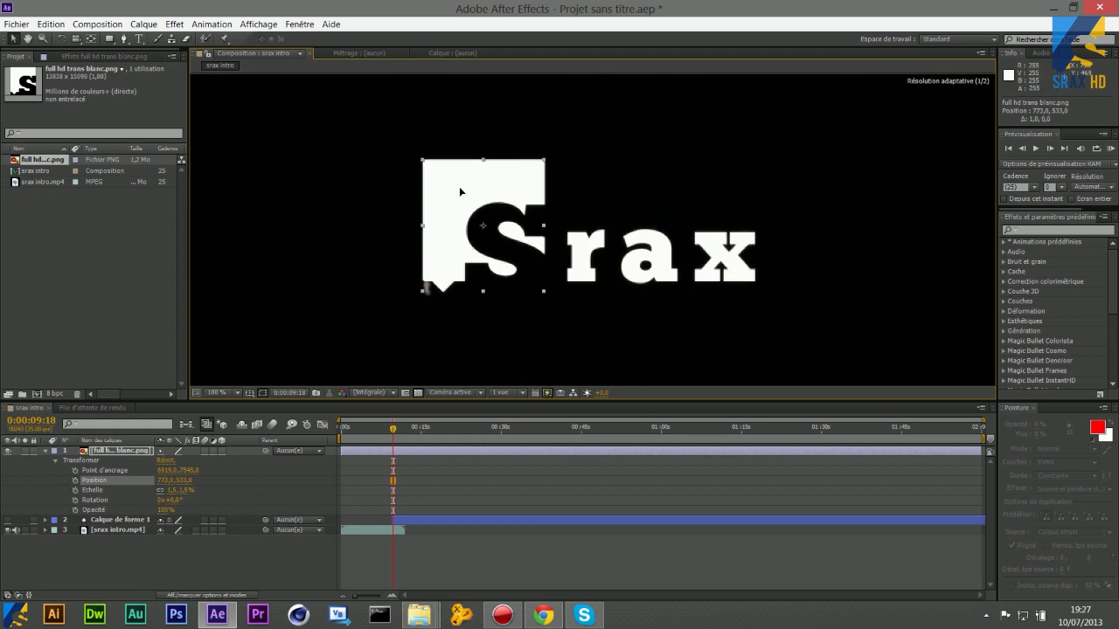
key("Right")
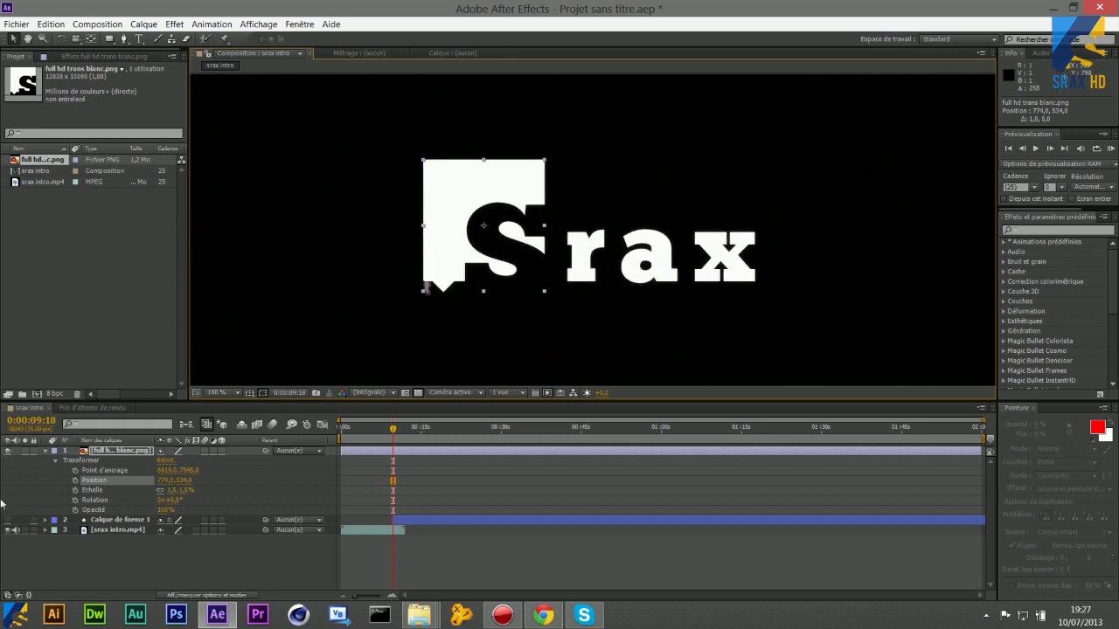
left_click(6, 452)
left_click(6, 452)
left_click(6, 452)
left_click(6, 452)
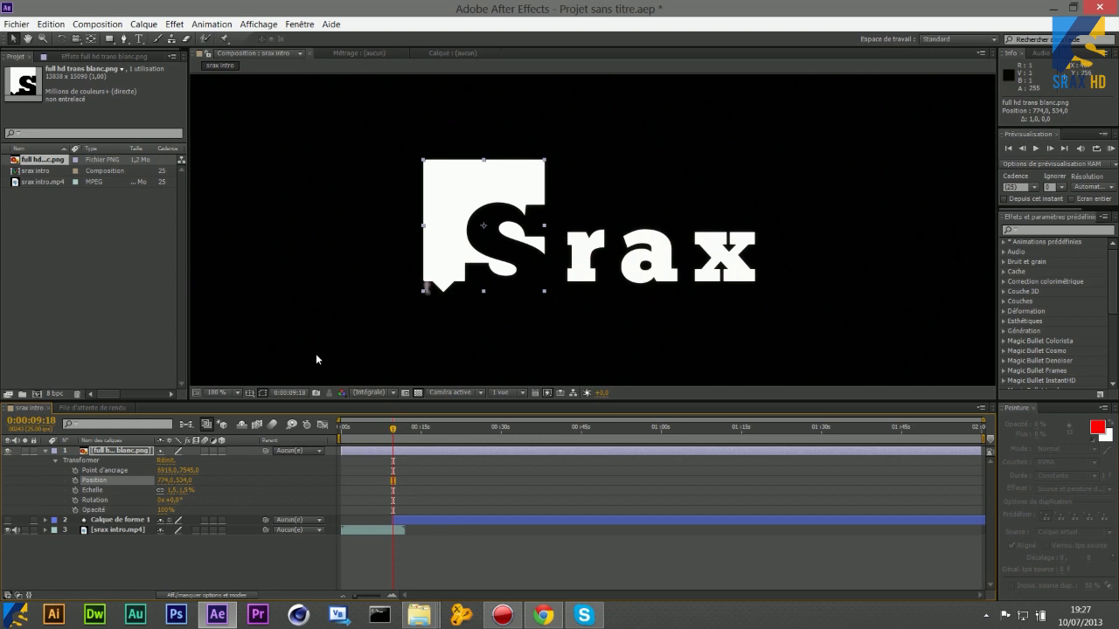
- Shift the logo layer to start at 0:00:09:18, and set Position and Scale keyframes at 0:00:11:17 with the whole frame in view
left_click_drag(347, 451, 398, 456)
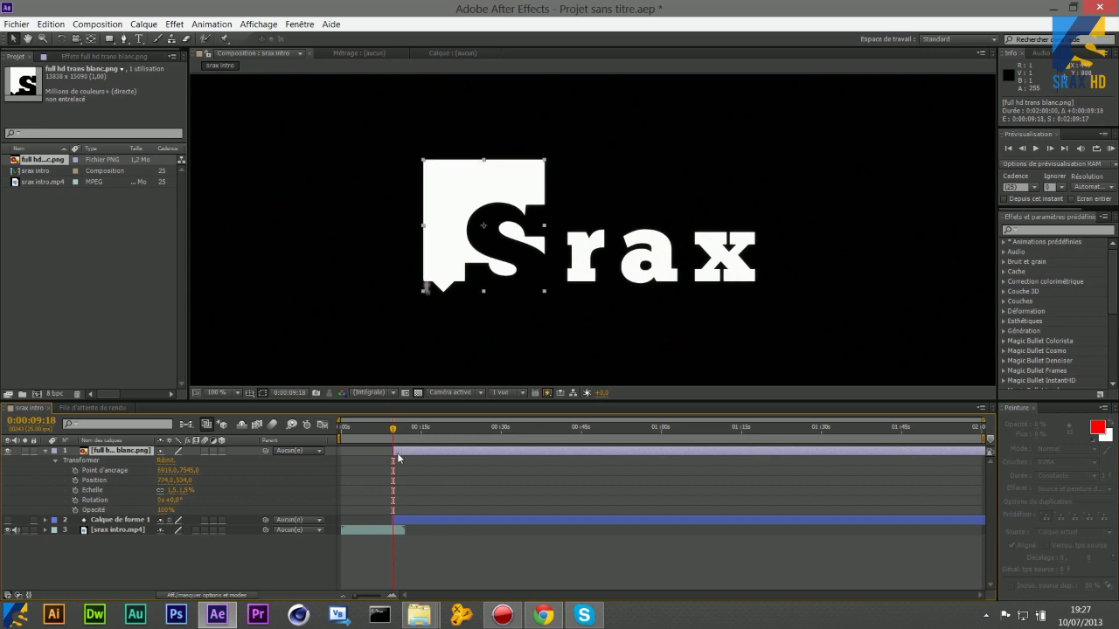
mouse_move(393, 428)
left_mouse_down()
mouse_move(375, 430)
mouse_move(402, 426)
left_mouse_up()
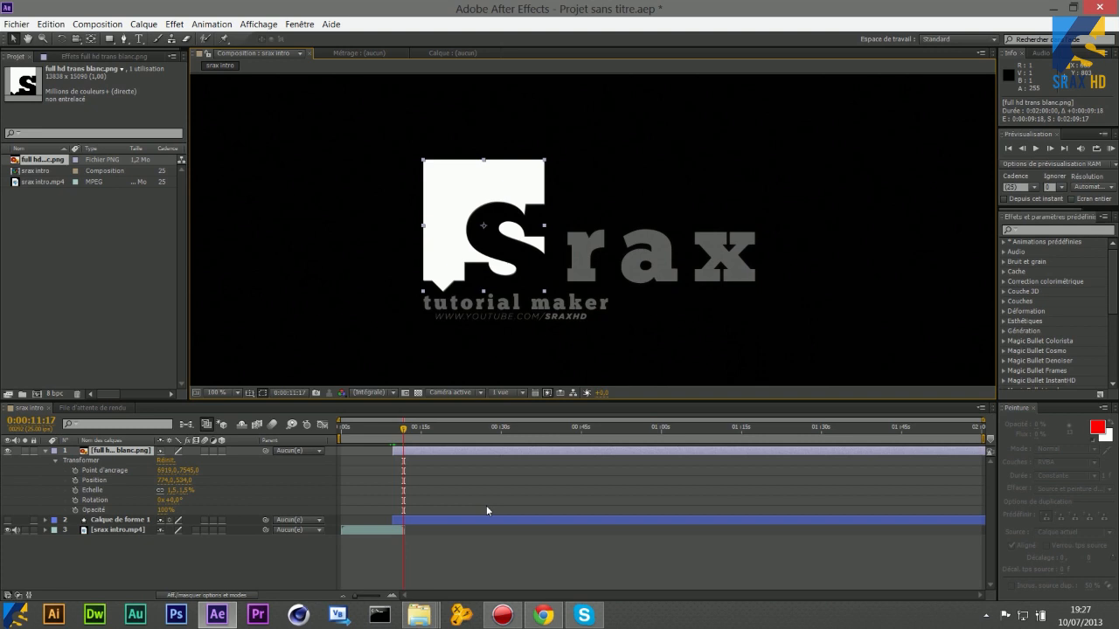
left_click(227, 393)
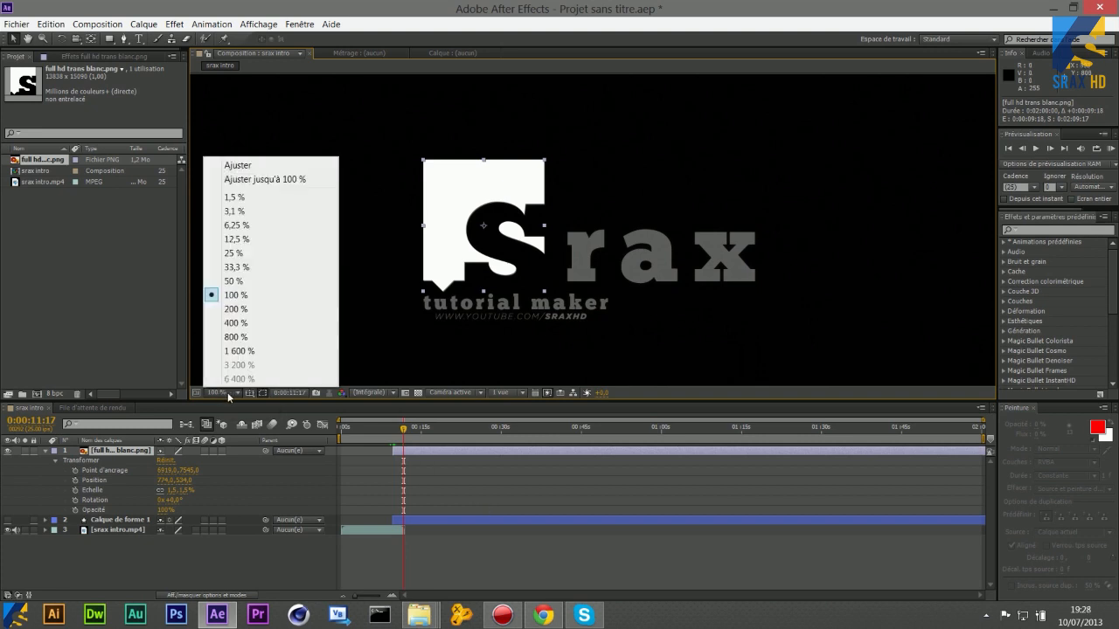
left_click(276, 168)
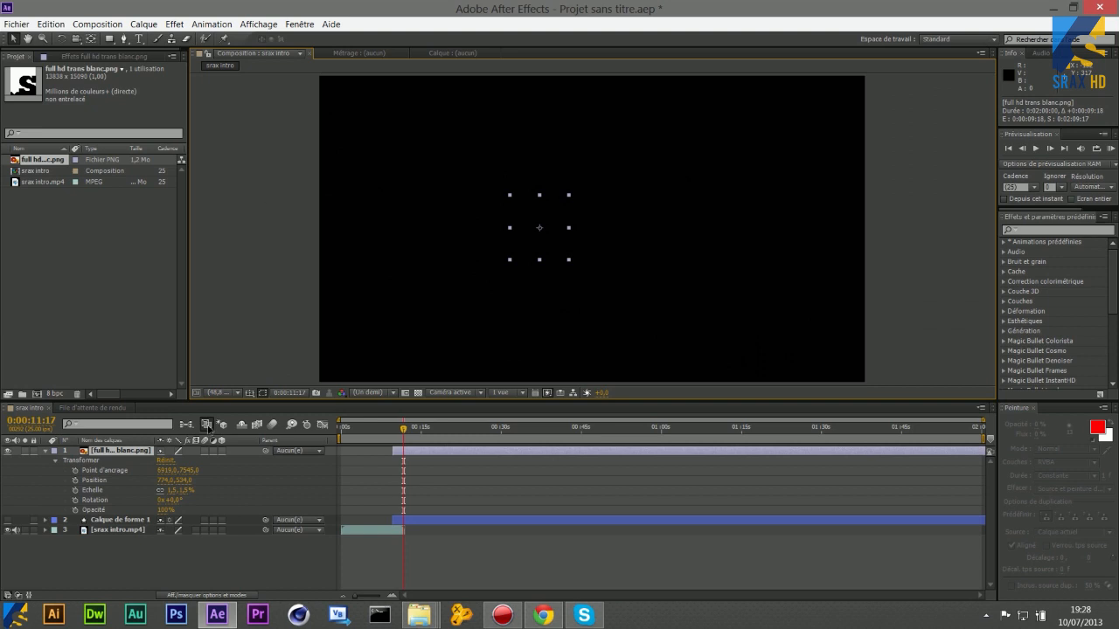
left_click(75, 480)
left_click(75, 491)
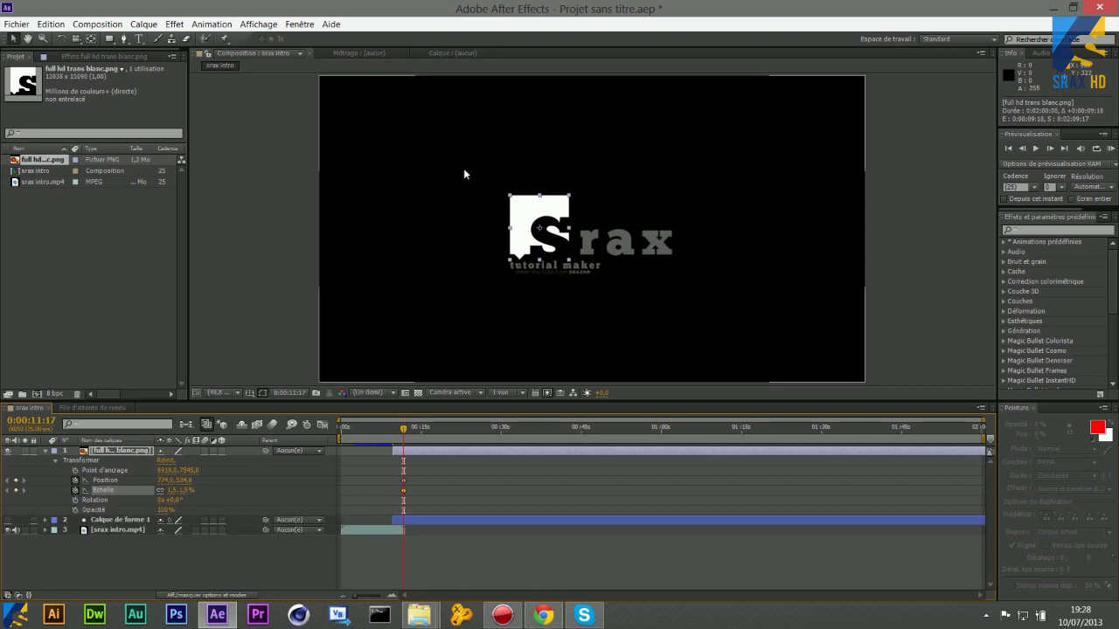
- At 0:00:12:00, keyframe the logo at 0.5% scale in the frame's upper-right corner, at about position 1858, 69
left_click_drag(403, 427, 405, 429)
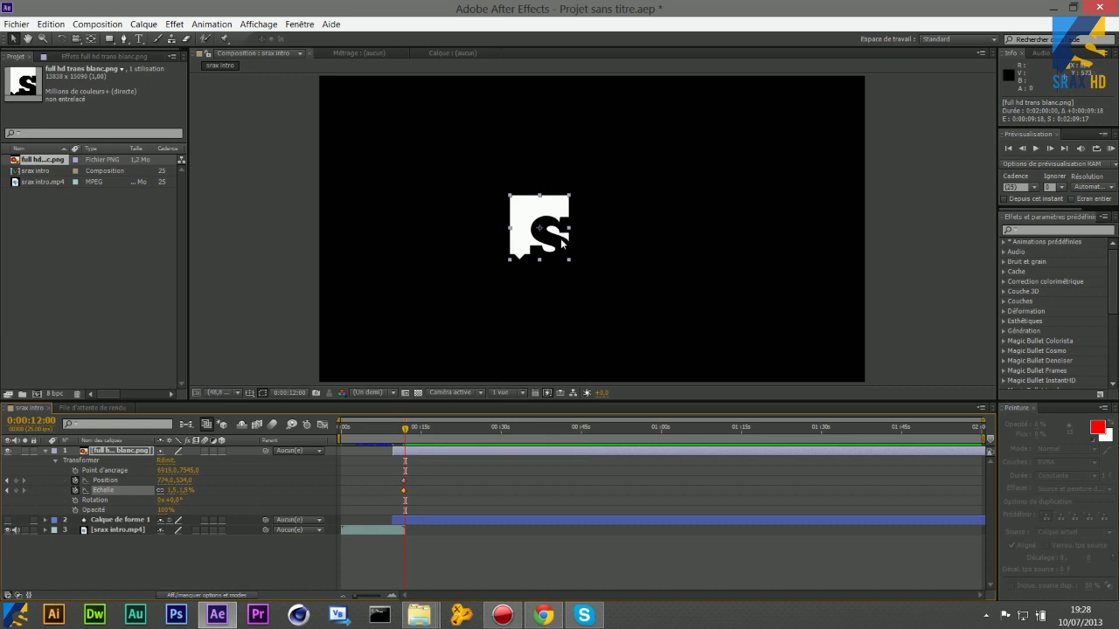
left_click_drag(525, 225, 814, 108)
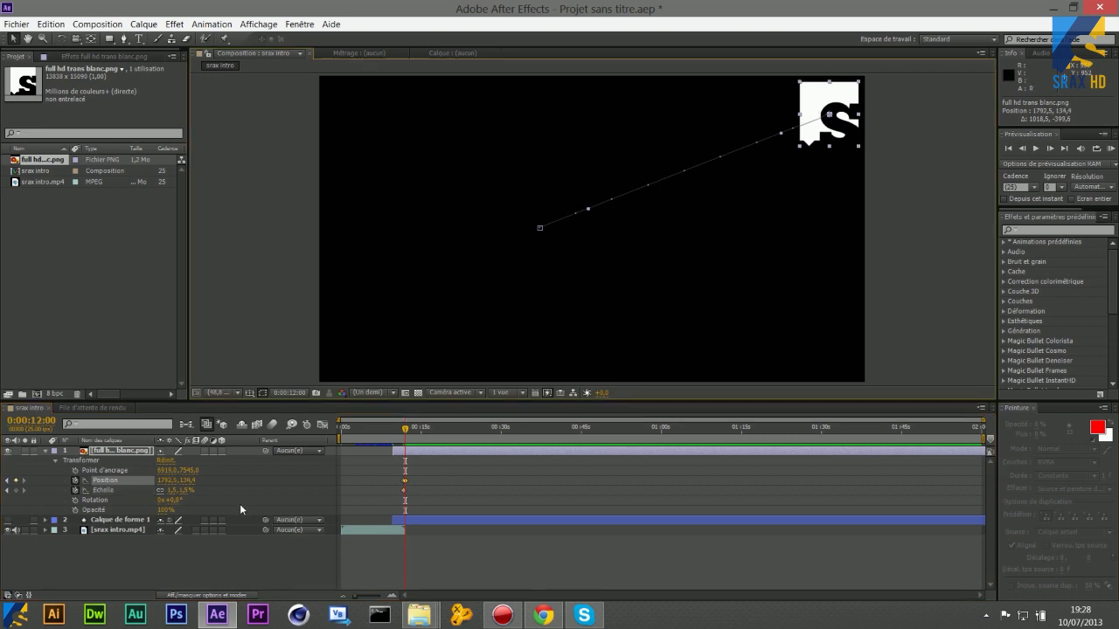
left_click(173, 491)
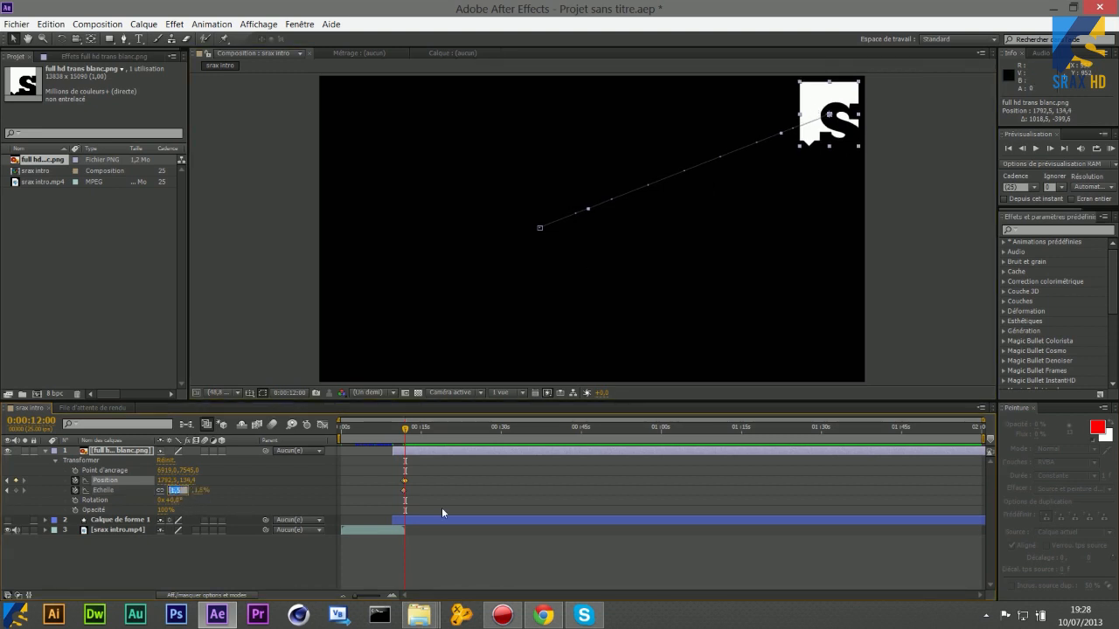
left_click(443, 511)
left_click_drag(827, 98, 837, 88)
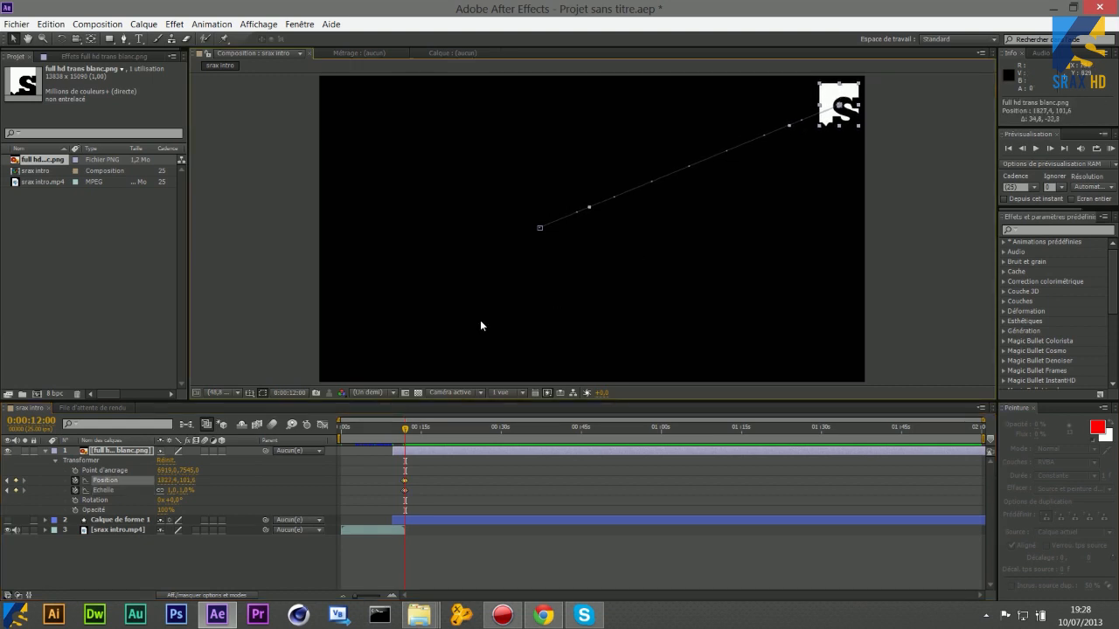
left_click(173, 491)
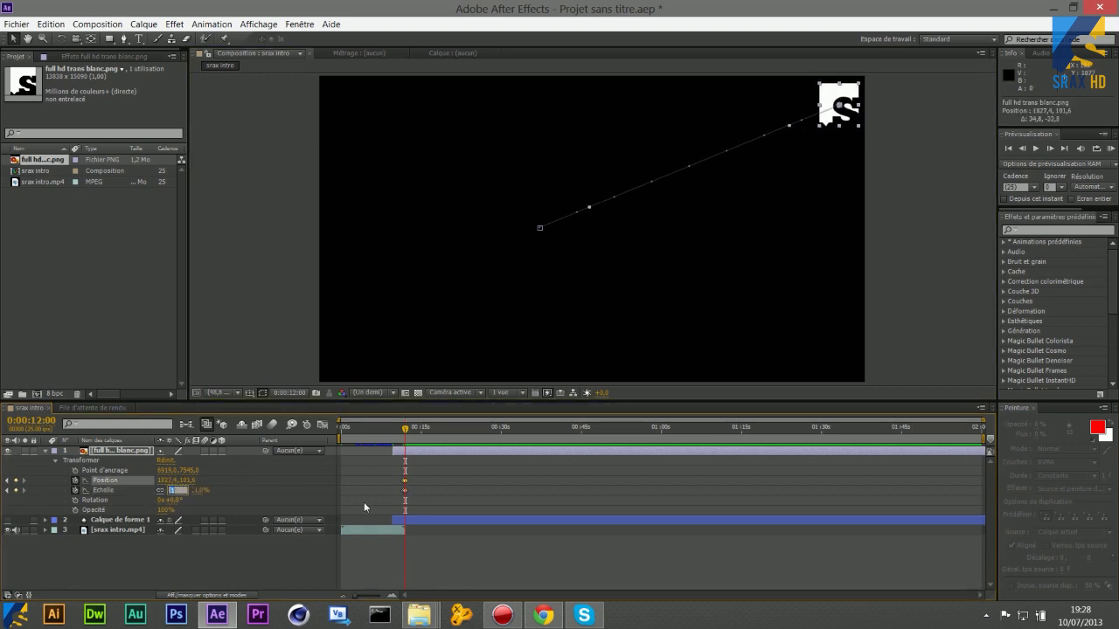
type("0,5")
key("Return")
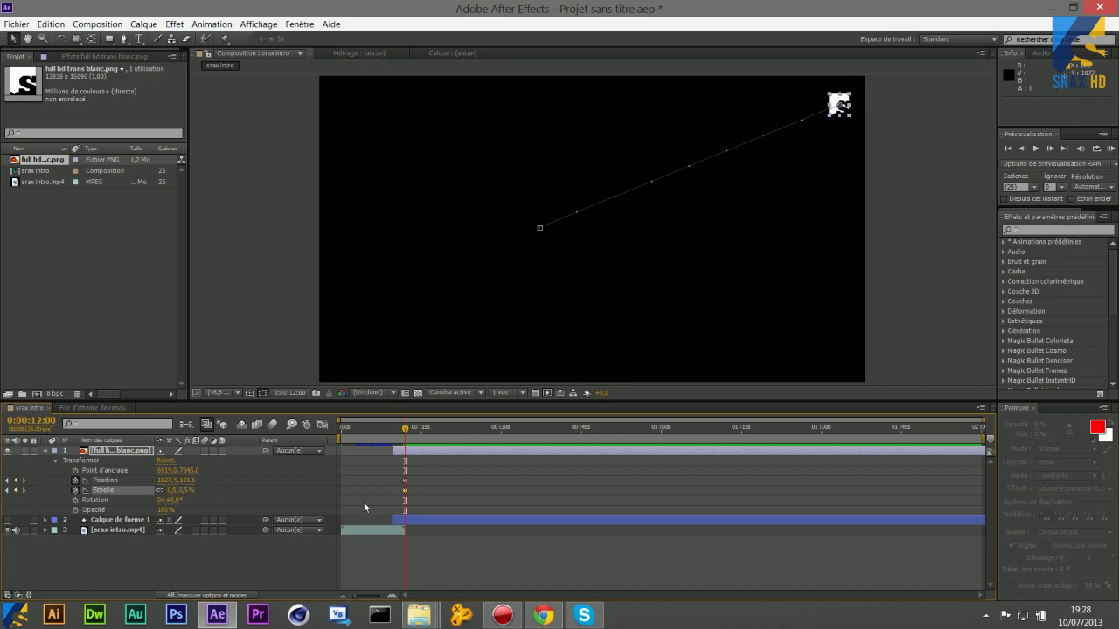
left_click_drag(840, 100, 850, 89)
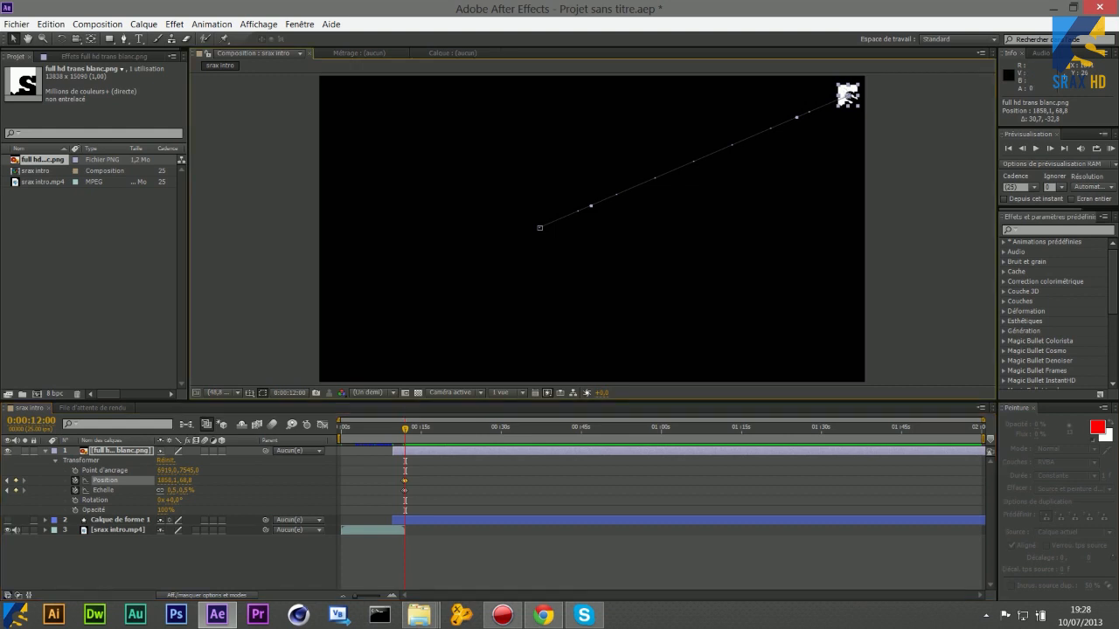
- Make the black shape layer visible to hide the original emblem, and scrub through the logo's movement to check it
left_click(403, 428)
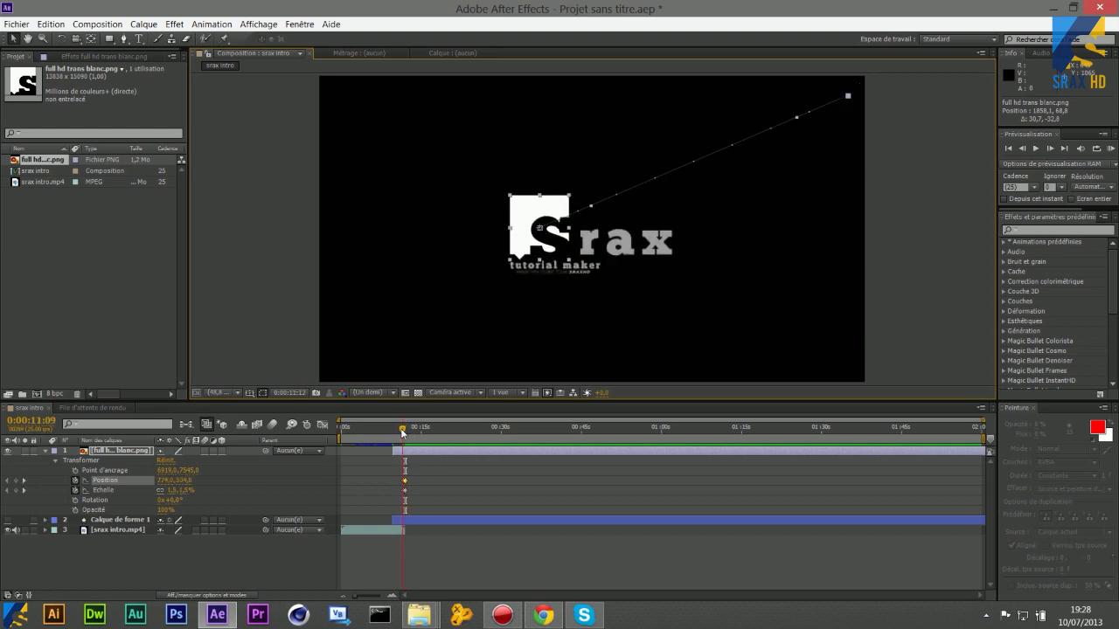
left_click_drag(403, 430, 403, 428)
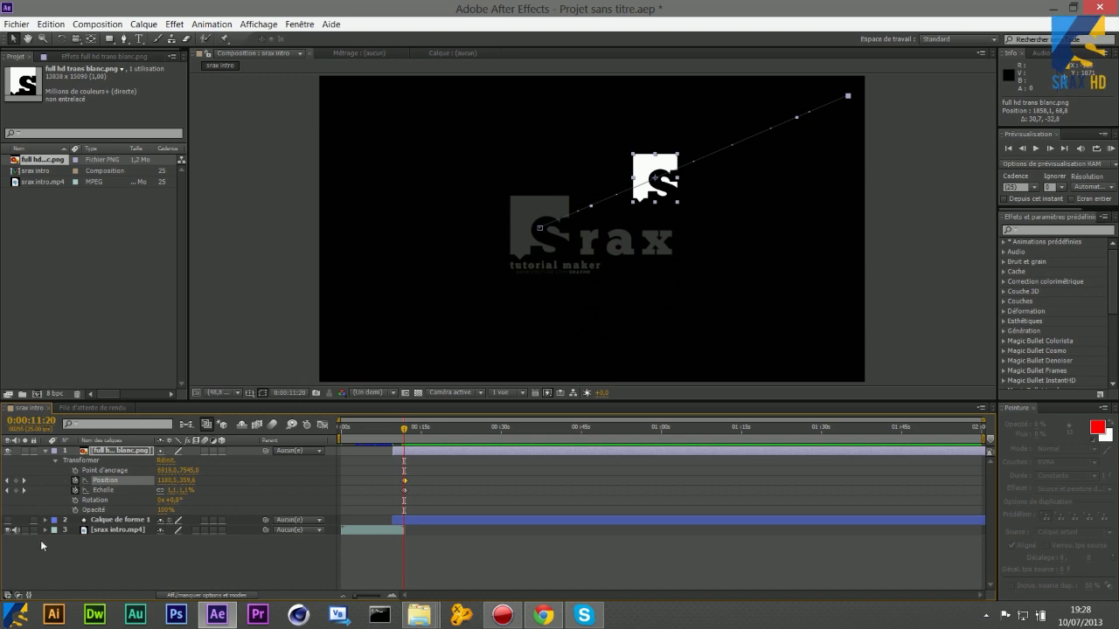
left_click(8, 527)
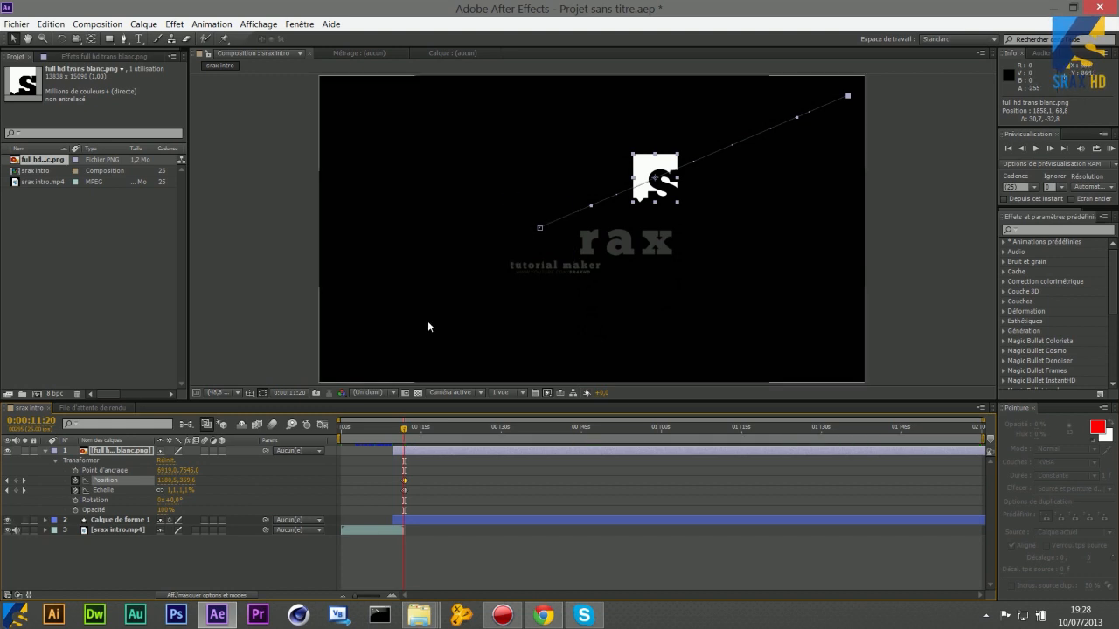
mouse_move(406, 424)
left_mouse_down()
mouse_move(394, 426)
mouse_move(403, 428)
left_mouse_up()
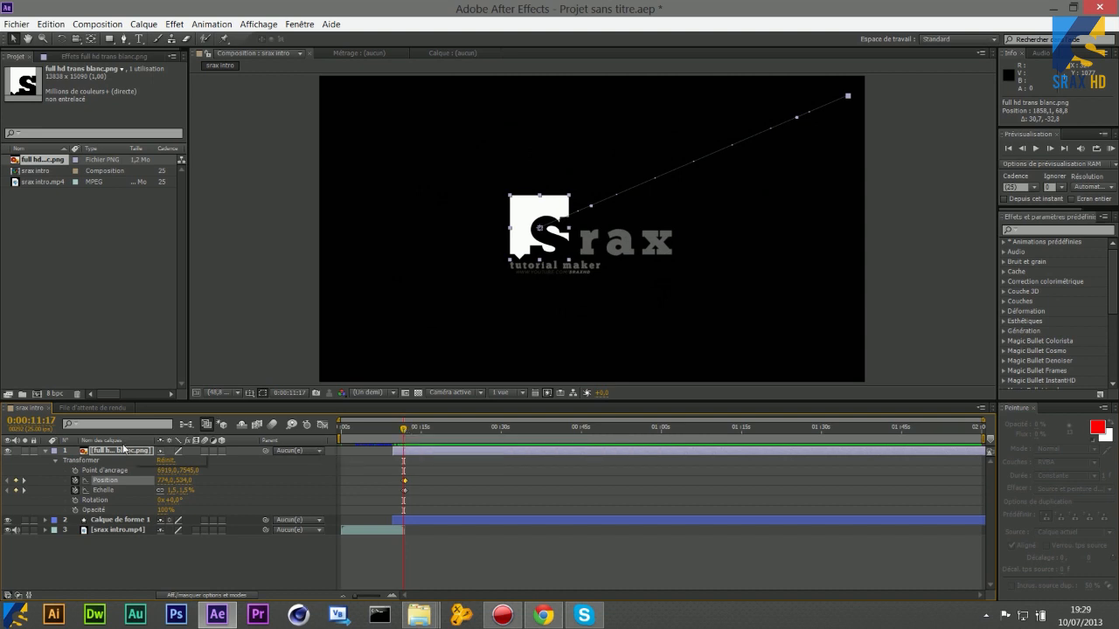
- Apply Duik's Rebond animation to the logo's Position at the 0:00:12:00 keyframe, and close the Duik window
left_click(114, 451)
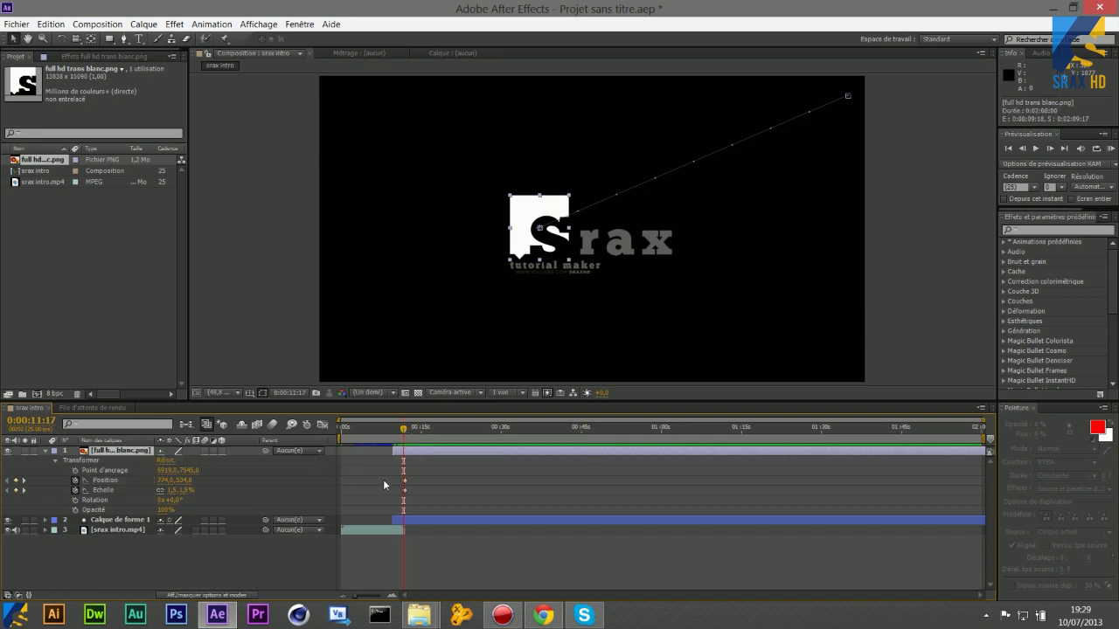
left_click_drag(354, 598, 378, 598)
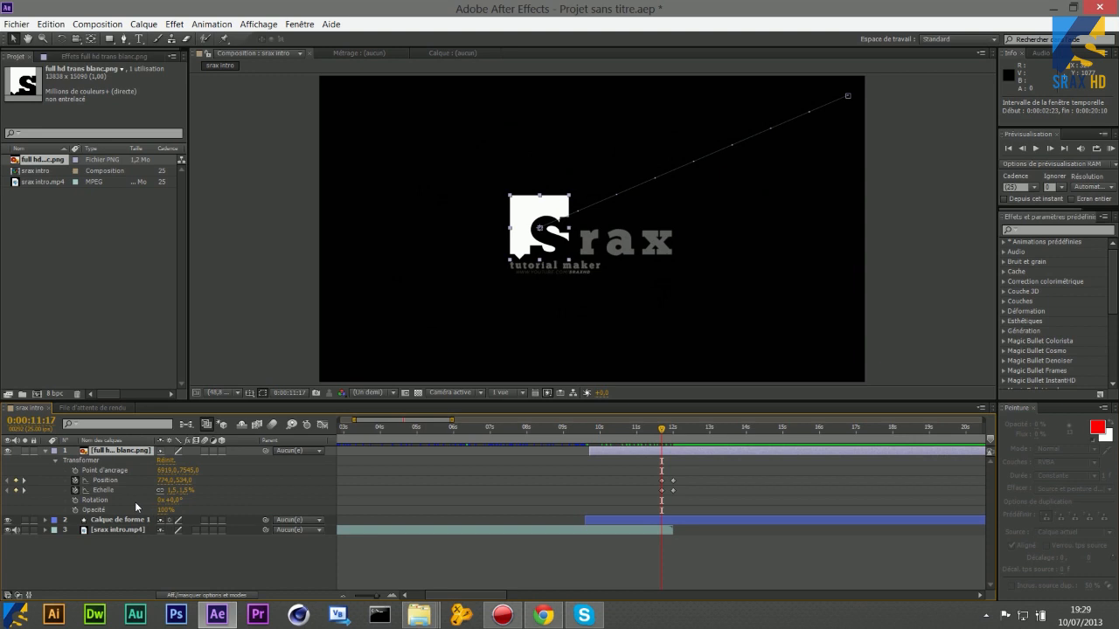
left_click(109, 479)
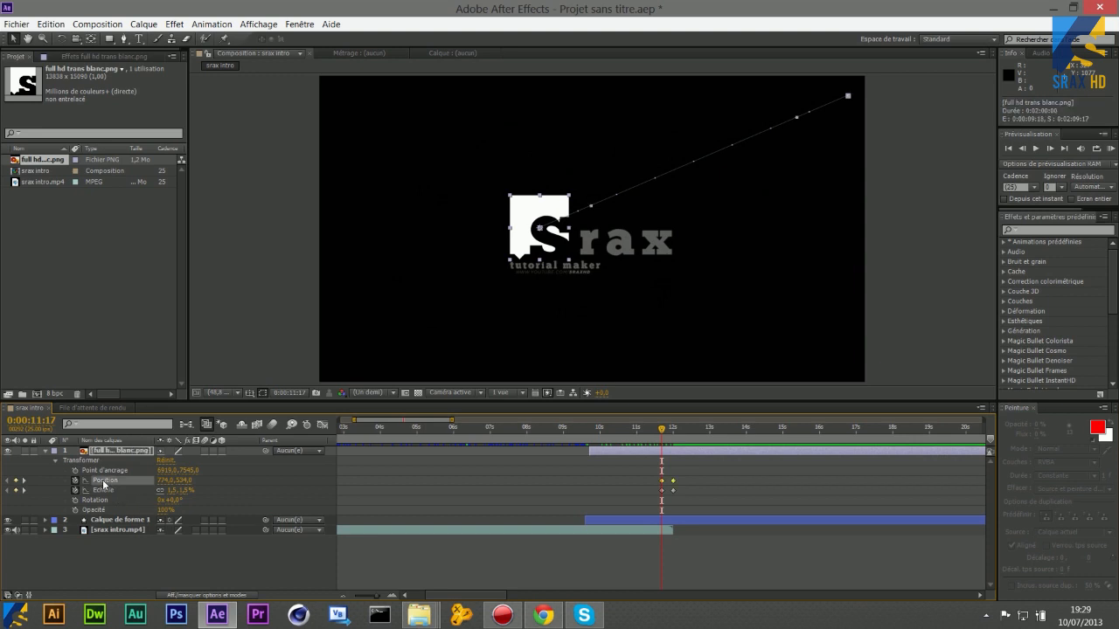
left_click(694, 475)
left_click(672, 480)
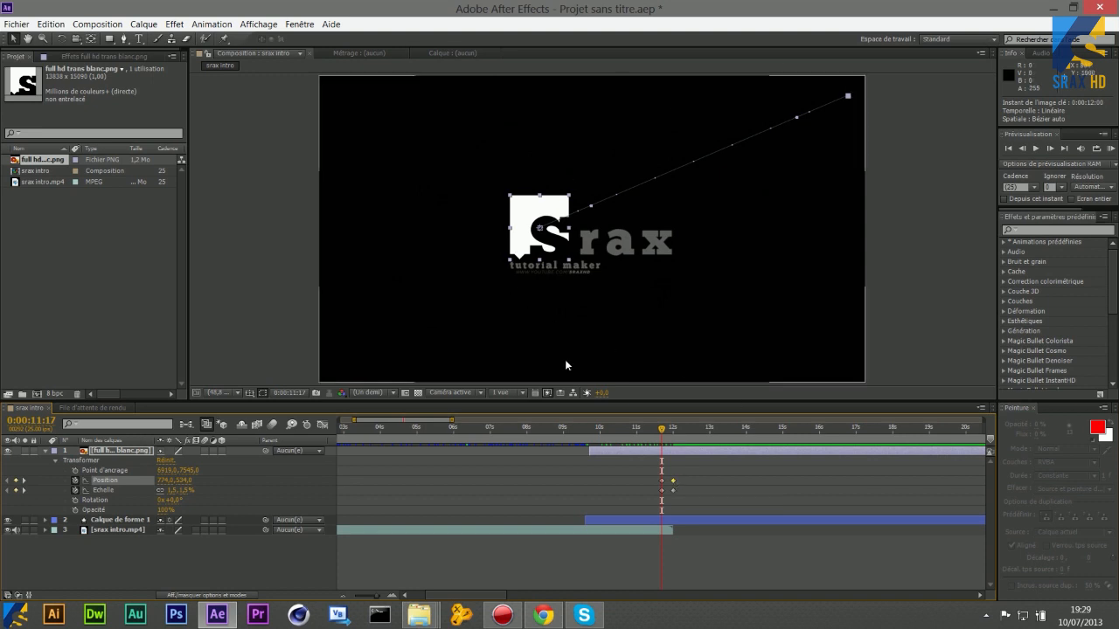
left_click_drag(661, 431, 673, 432)
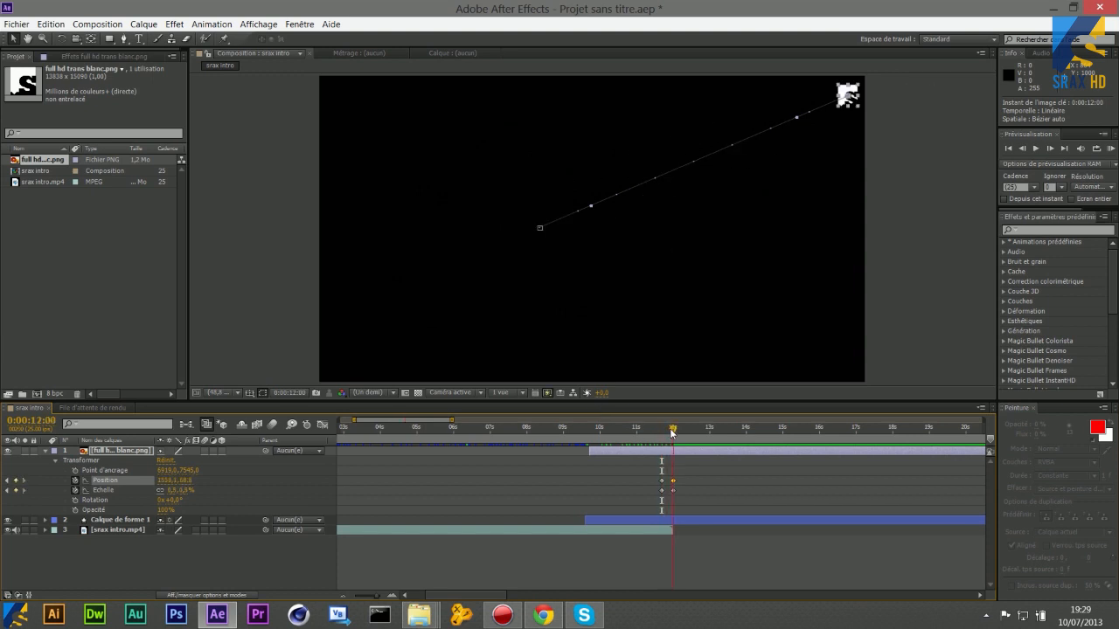
left_click(299, 24)
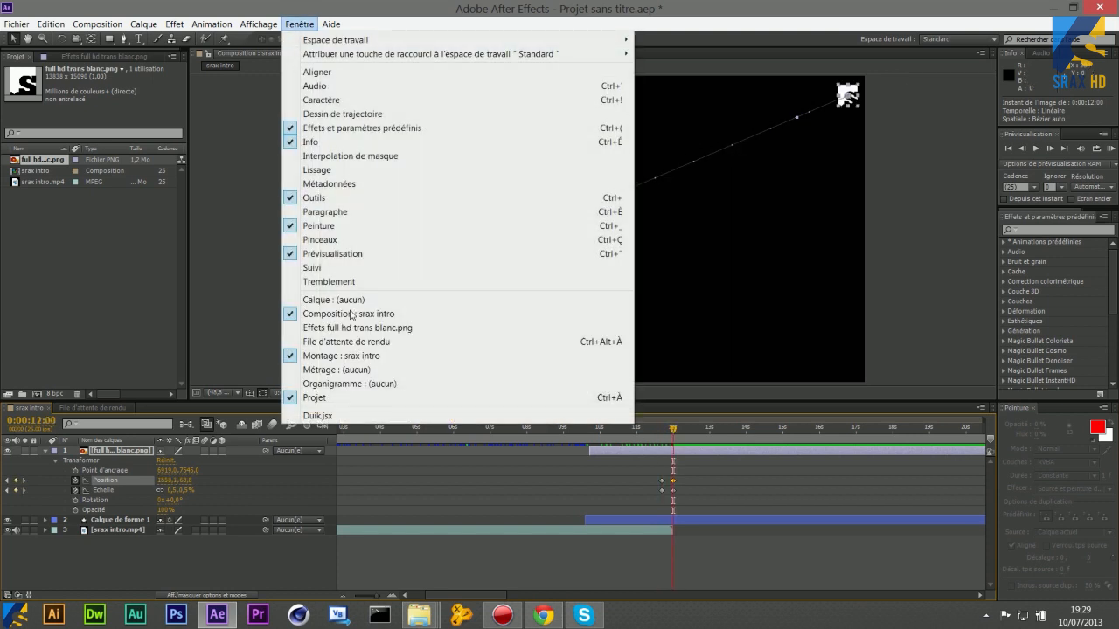
left_click(339, 418)
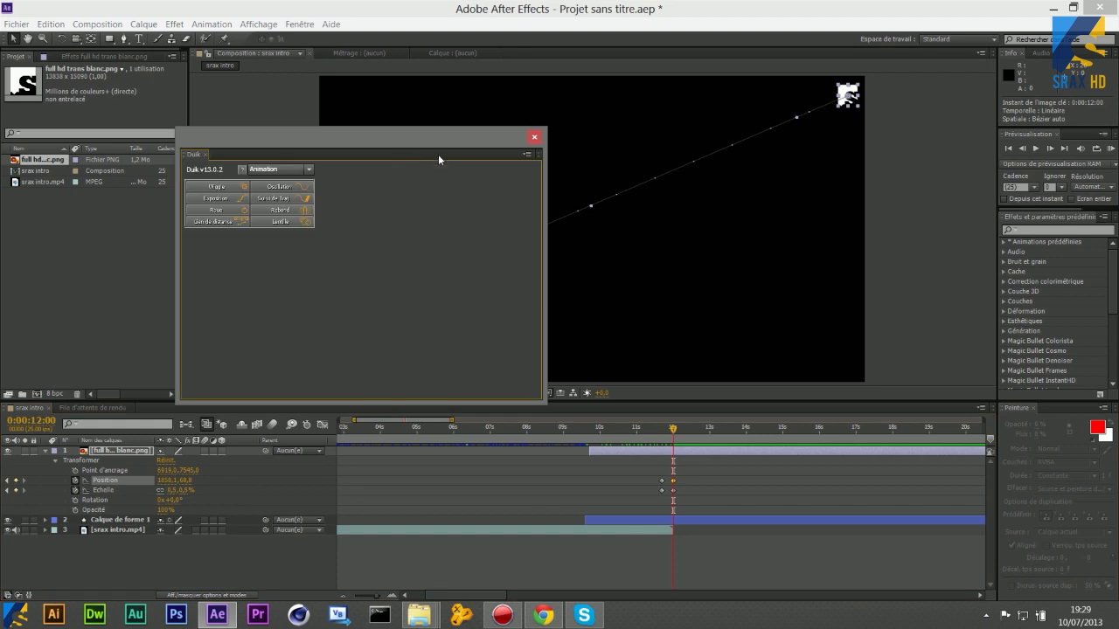
left_click(268, 169)
left_click(270, 188)
left_click(289, 219)
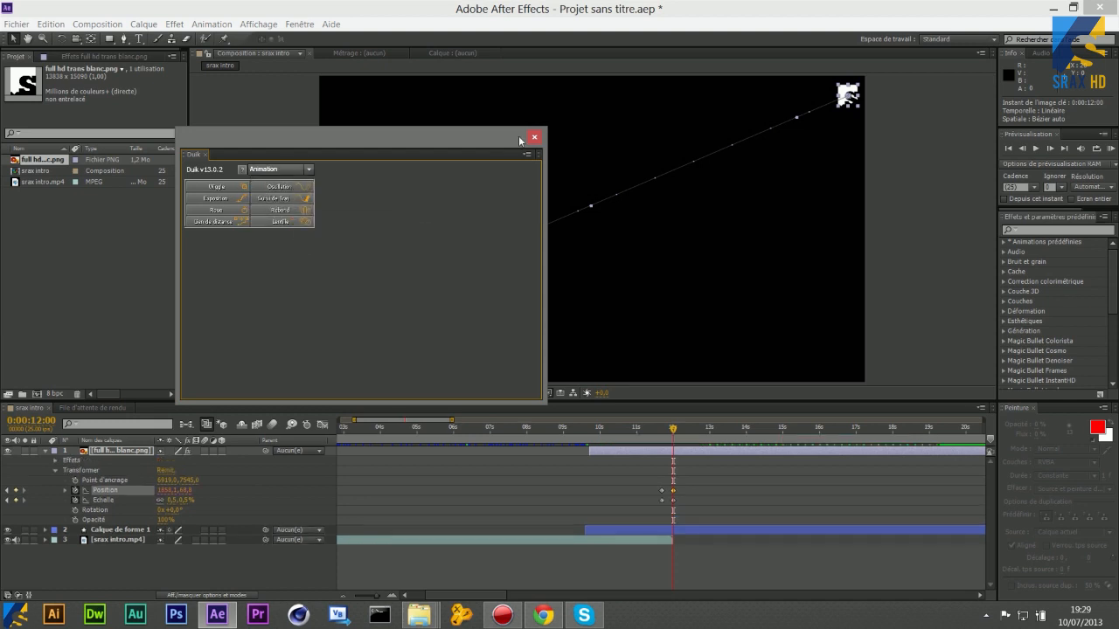
left_click(533, 137)
- Set the Elasticité slider of the logo's bounce to 7 and scrub to 0:00:12:24 to check the motion
left_click(666, 429)
mouse_move(666, 429)
left_mouse_down()
mouse_move(694, 429)
mouse_move(674, 429)
left_mouse_up()
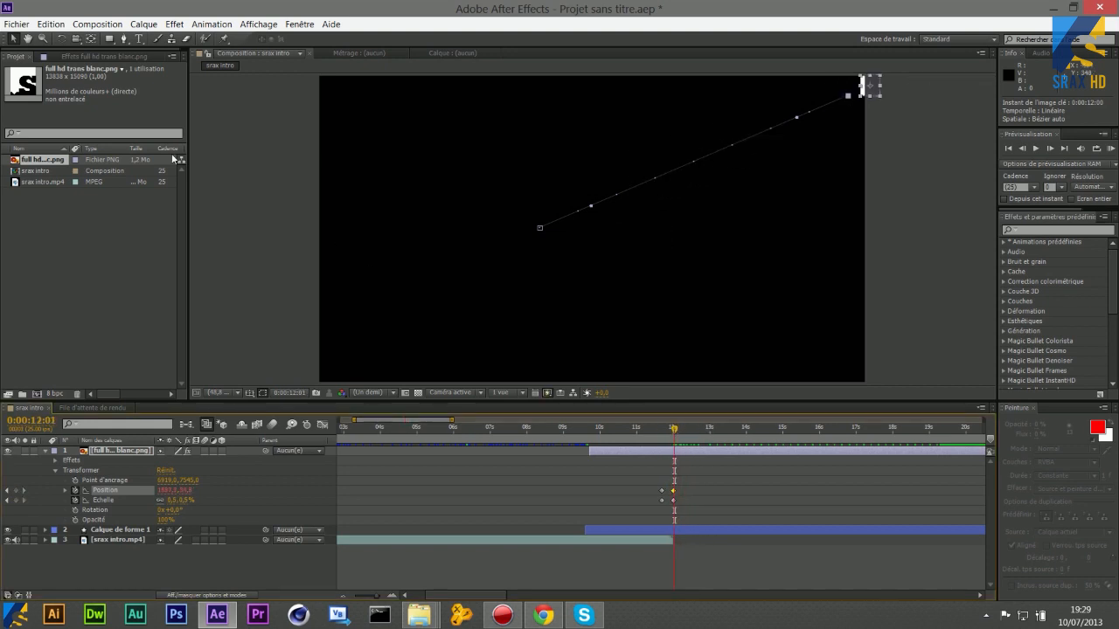
left_click(68, 56)
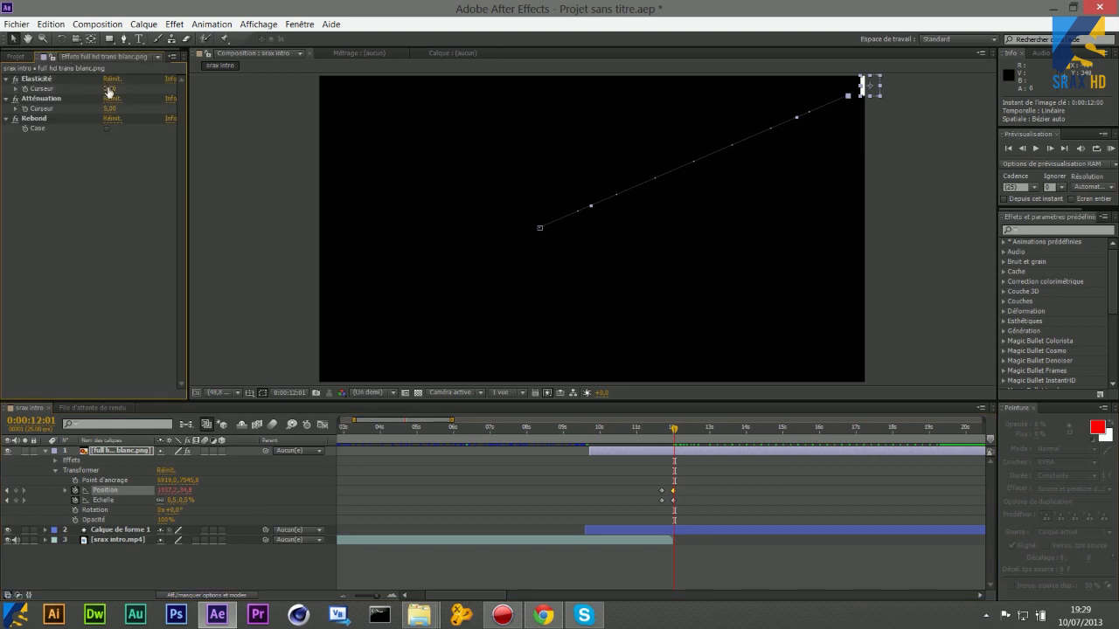
left_click(108, 90)
key("Return")
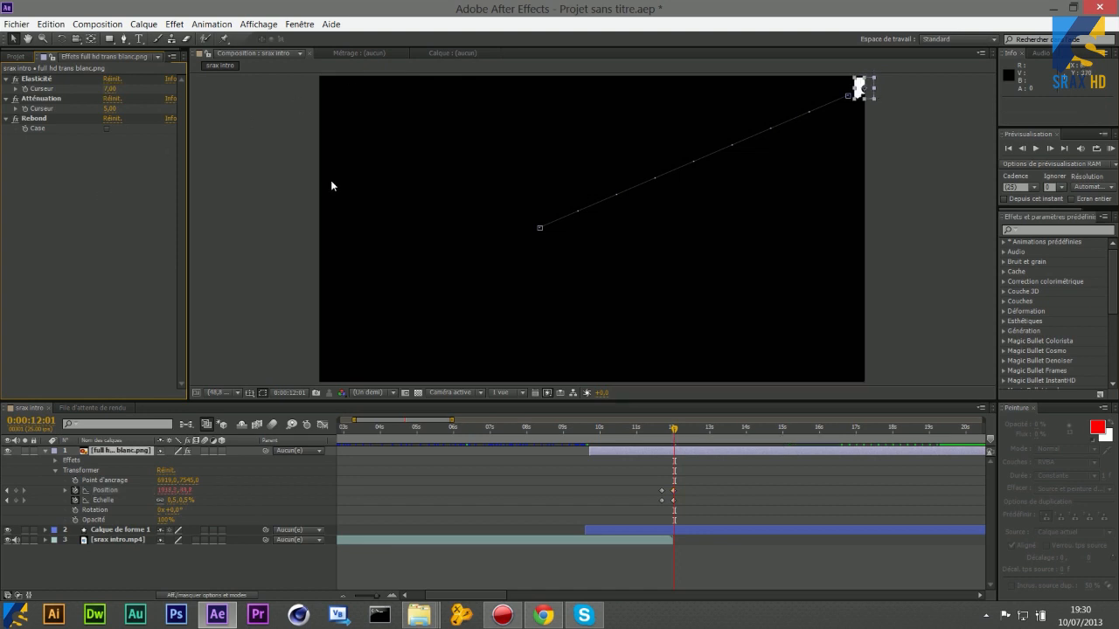
left_click_drag(674, 430, 709, 434)
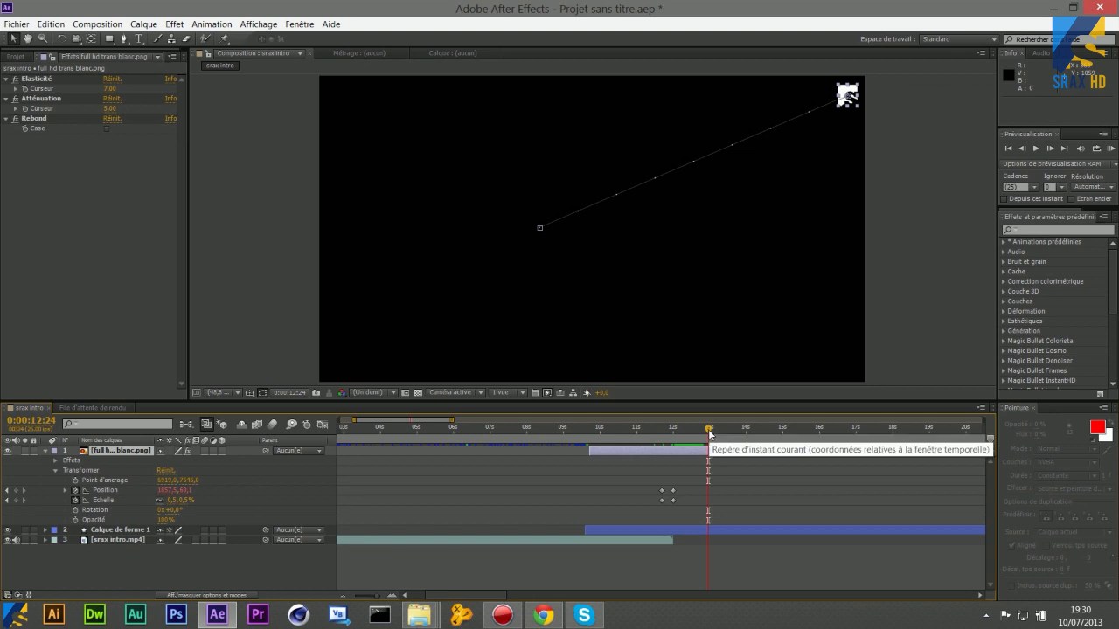
- At 0:00:13:10, import couleur hd.png from the Logo Srax HD folder and place it as a layer directly beneath the white logo
mouse_move(709, 434)
left_mouse_down()
mouse_move(540, 432)
mouse_move(707, 434)
left_mouse_up()
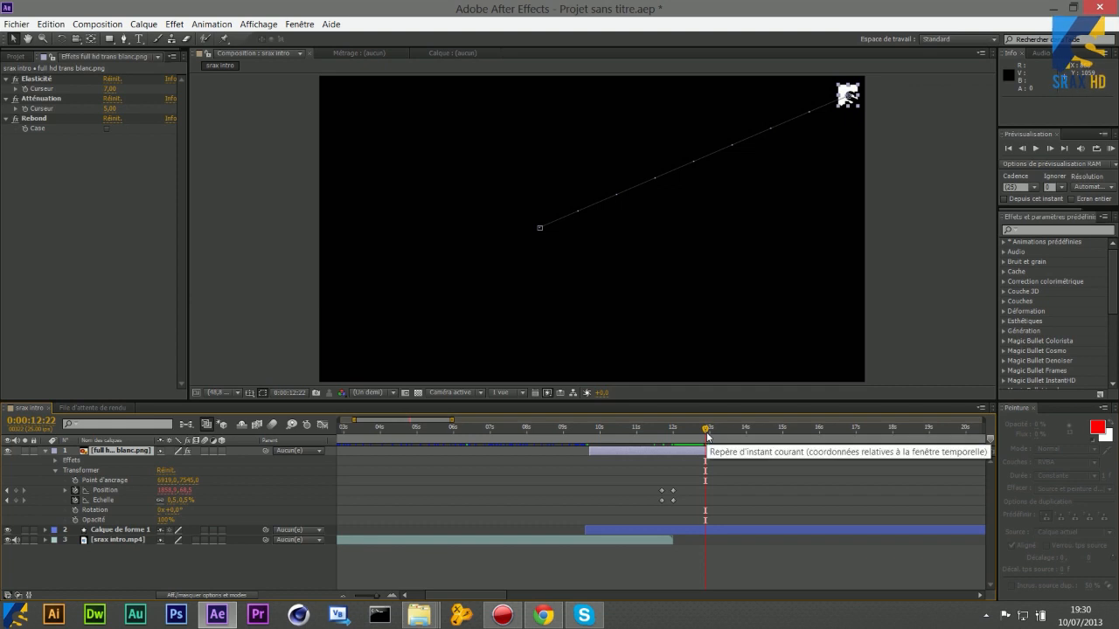
left_click_drag(707, 432, 724, 430)
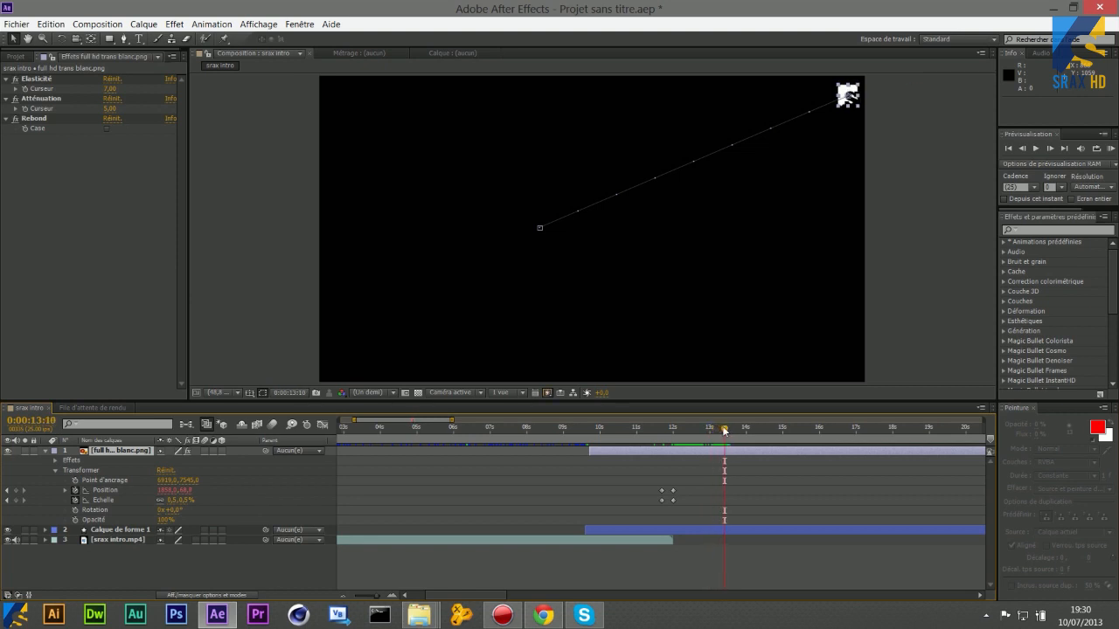
left_click_drag(604, 7, 1117, 262)
left_click(238, 188)
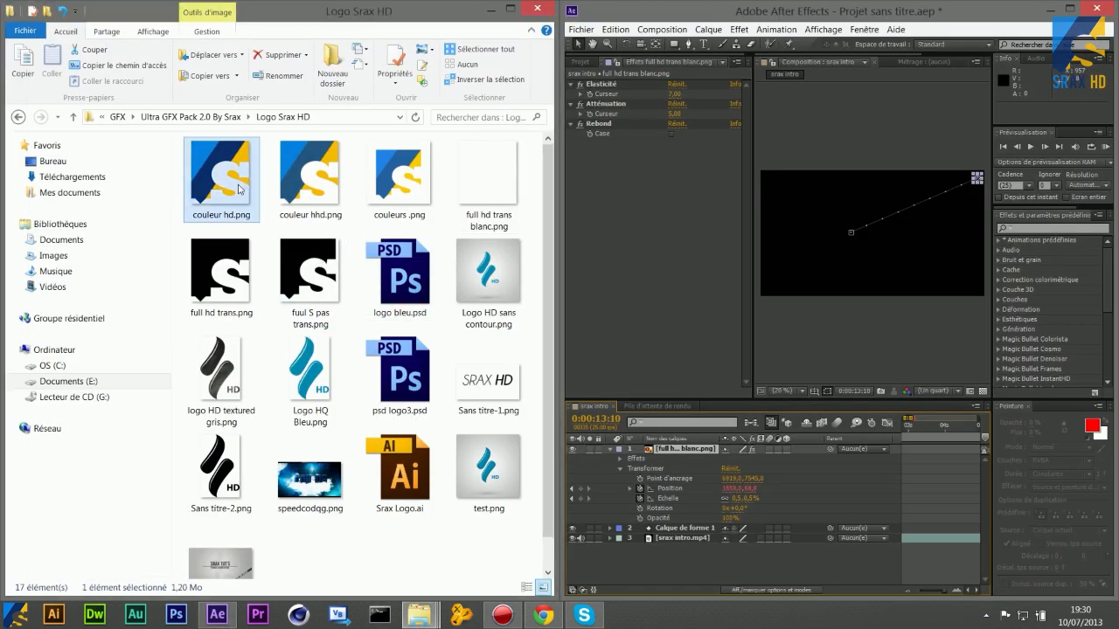
left_click(582, 66)
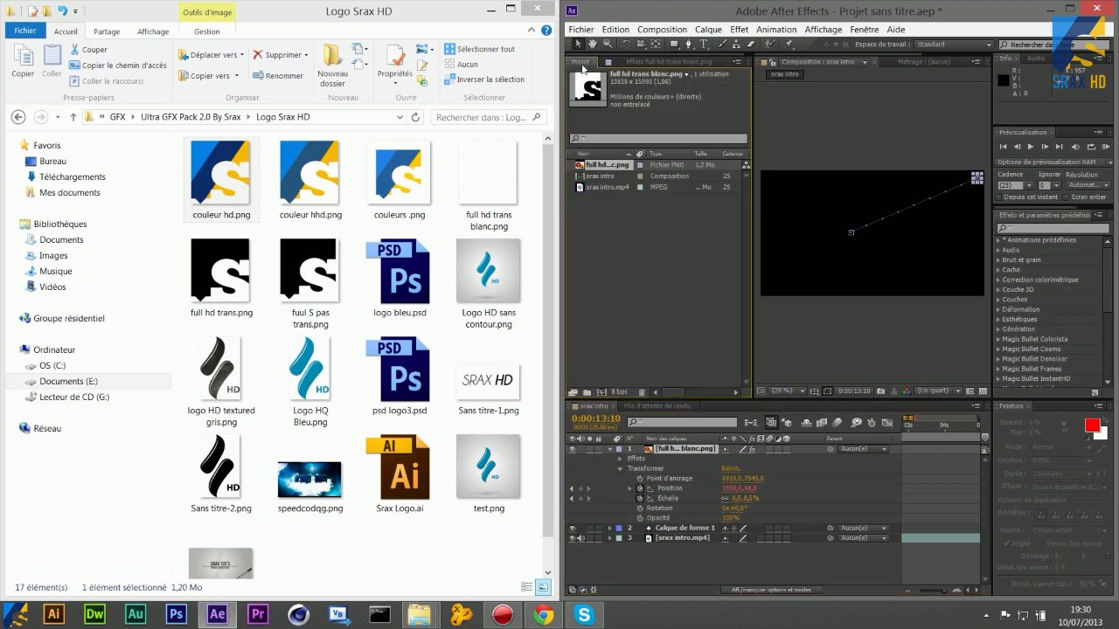
left_click_drag(225, 194, 597, 287)
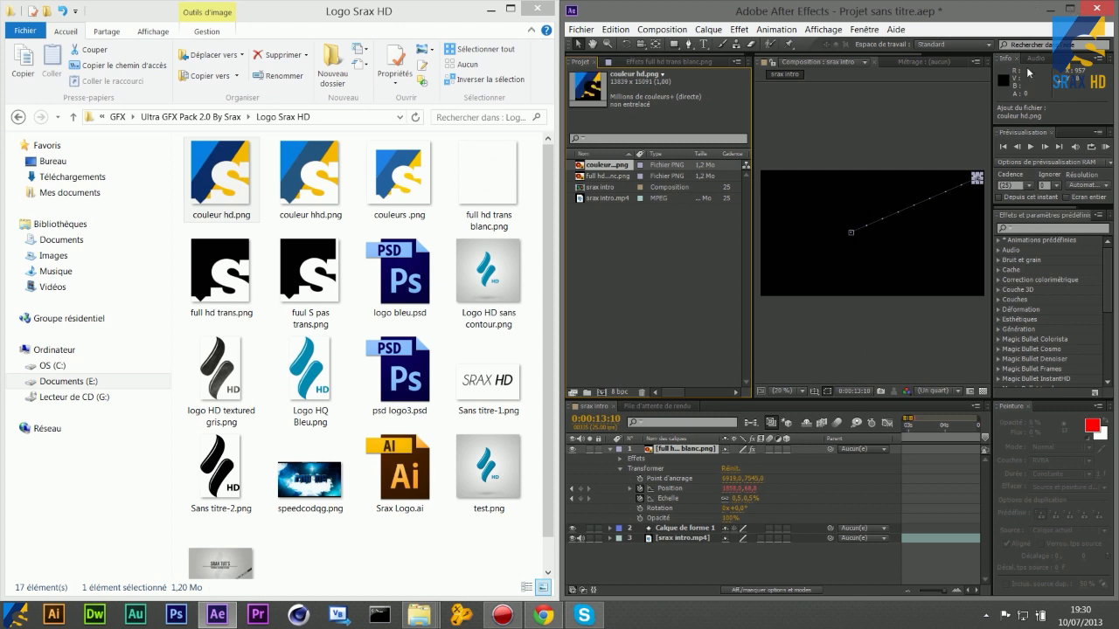
left_click(1074, 9)
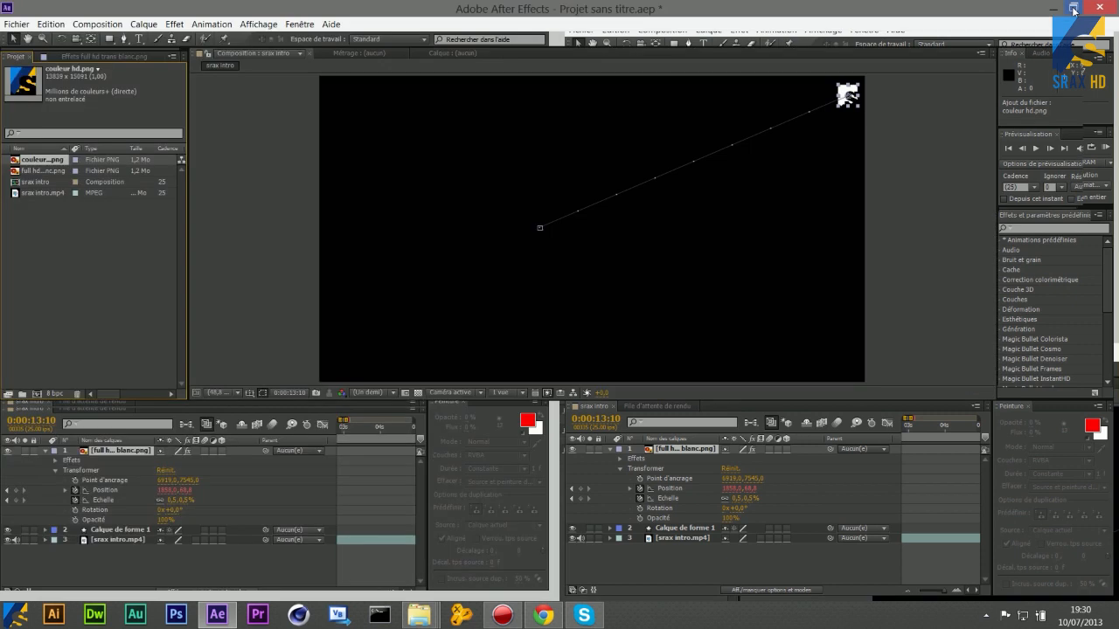
left_click_drag(42, 160, 133, 454)
left_click_drag(123, 510, 123, 510)
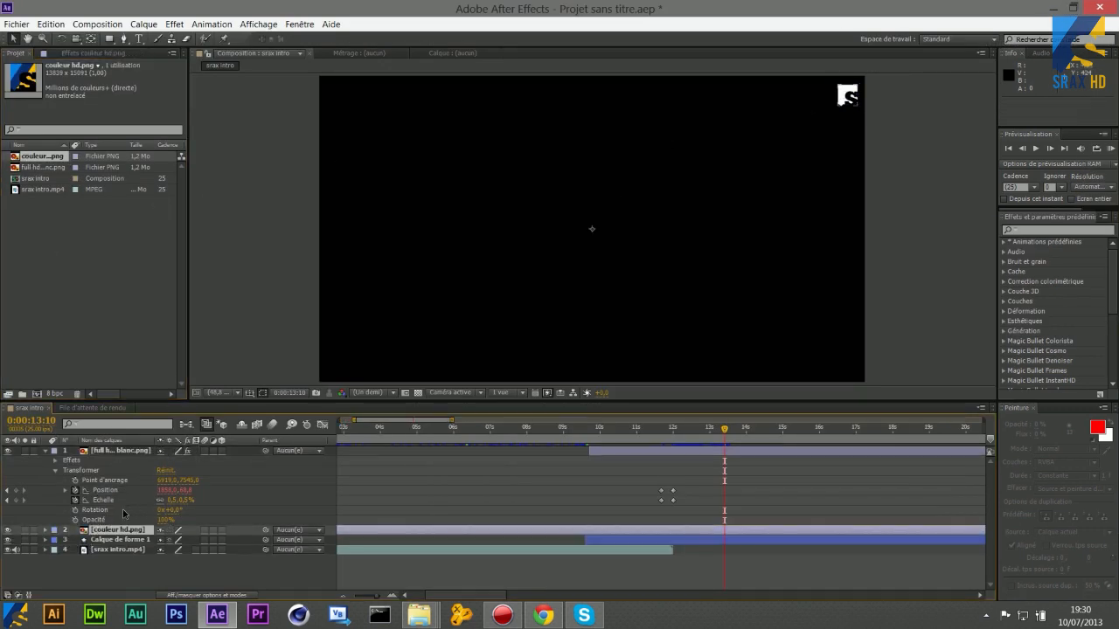
- Set the couleur hd.png layer's Position to 1858.1, 68.8 to match the white logo in the upper-right corner
left_click(46, 530)
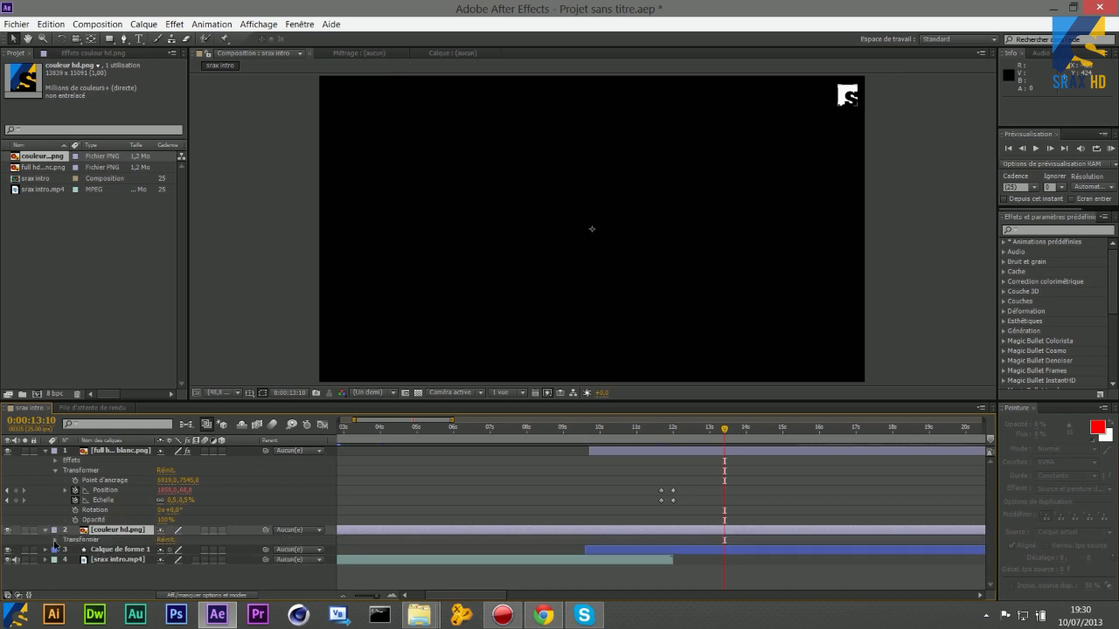
left_click(56, 540)
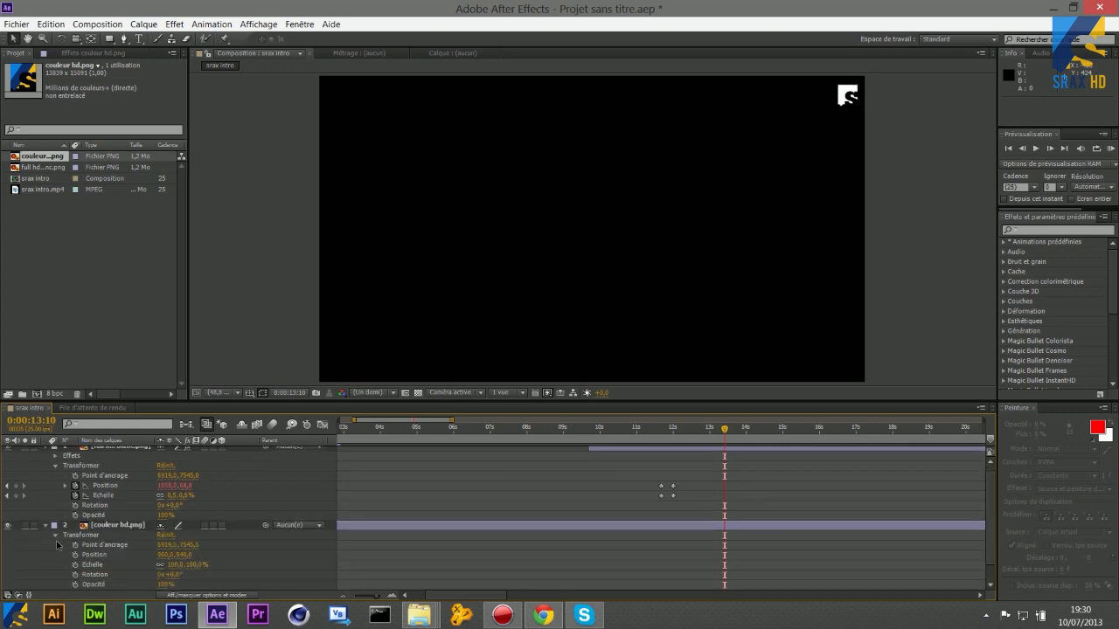
left_click(169, 486)
left_click(166, 556)
type("1858")
left_click_drag(169, 565, 169, 561)
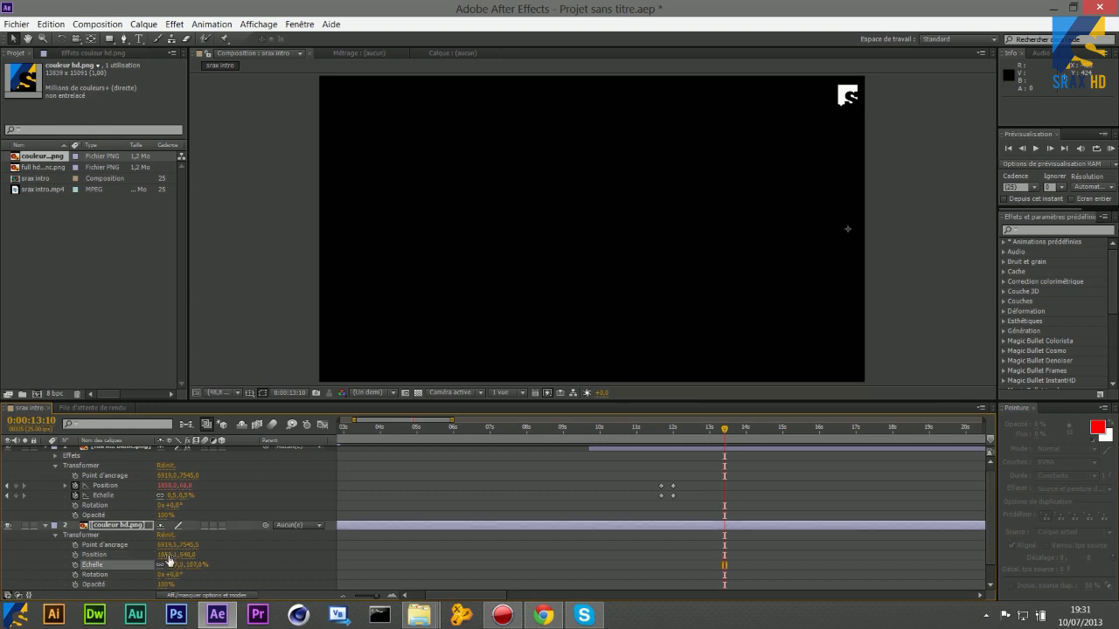
left_click(187, 487)
left_click(189, 554)
type("8003")
key("Return")
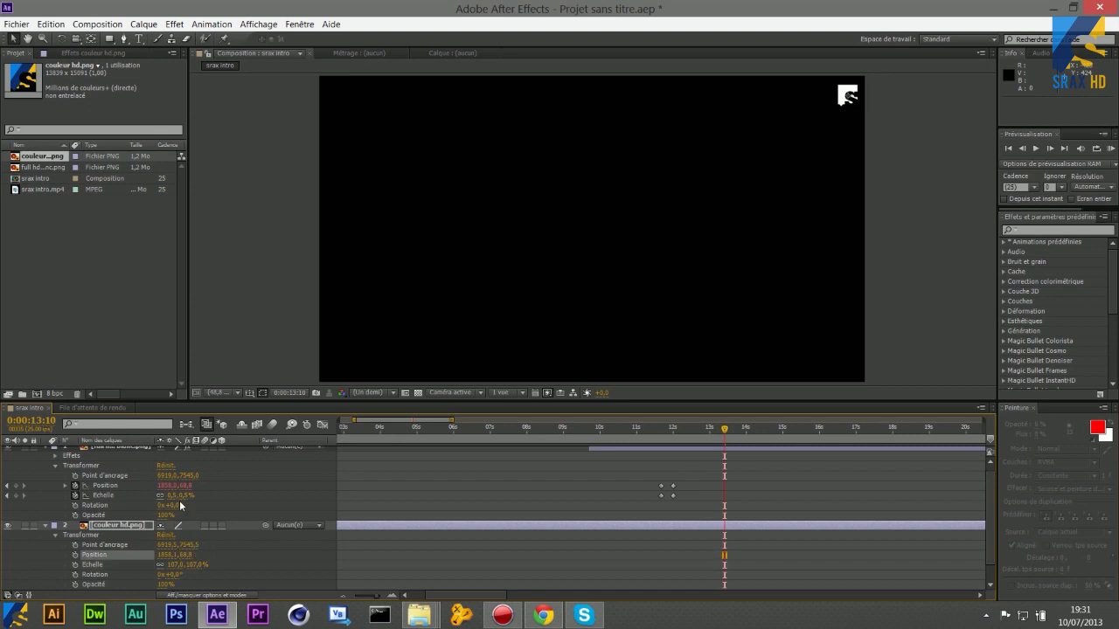
- Set the couleur hd.png layer's scale to 0.5%, matching the white logo
left_click(175, 565)
type("5")
left_click(200, 566)
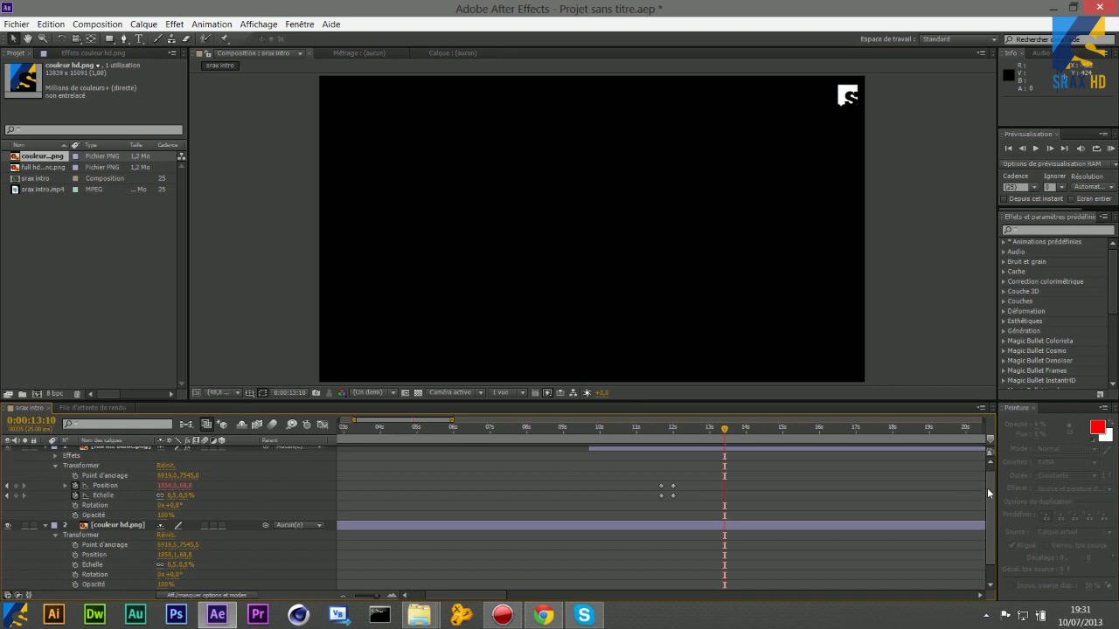
left_click_drag(987, 488, 987, 480)
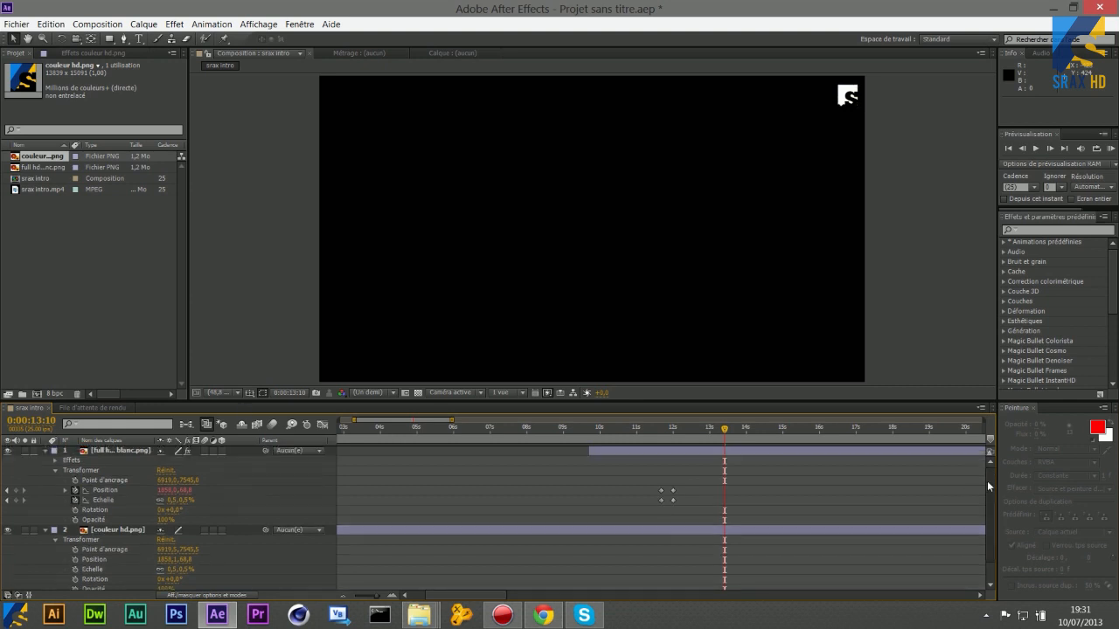
- Apply the Volet linéaire transition effect to the white logo layer
left_click(130, 449)
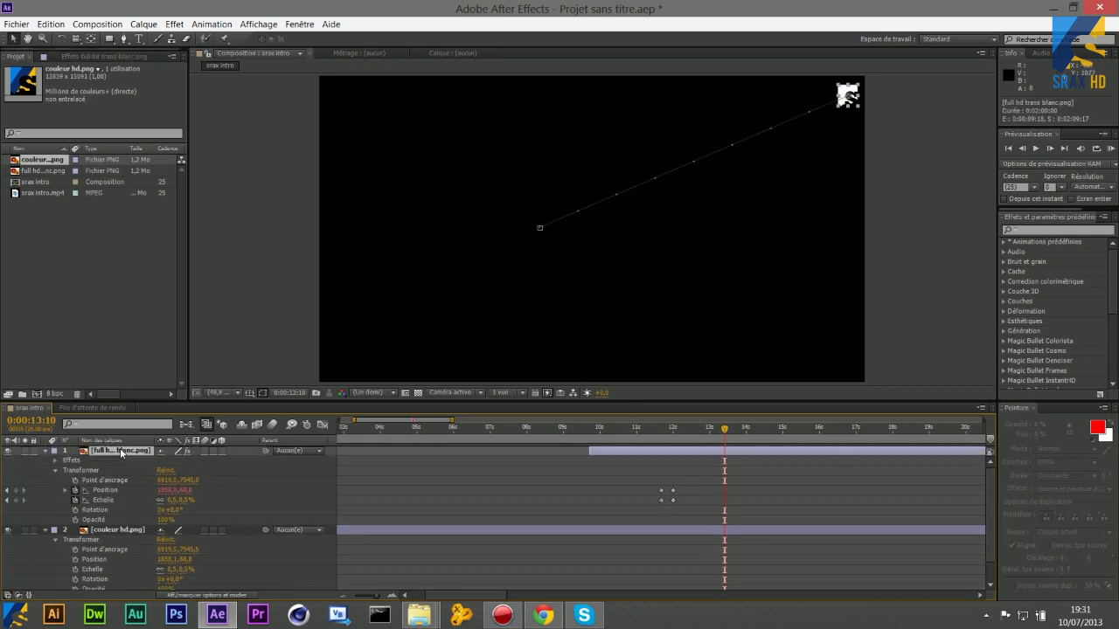
left_click(491, 620)
left_click(492, 621)
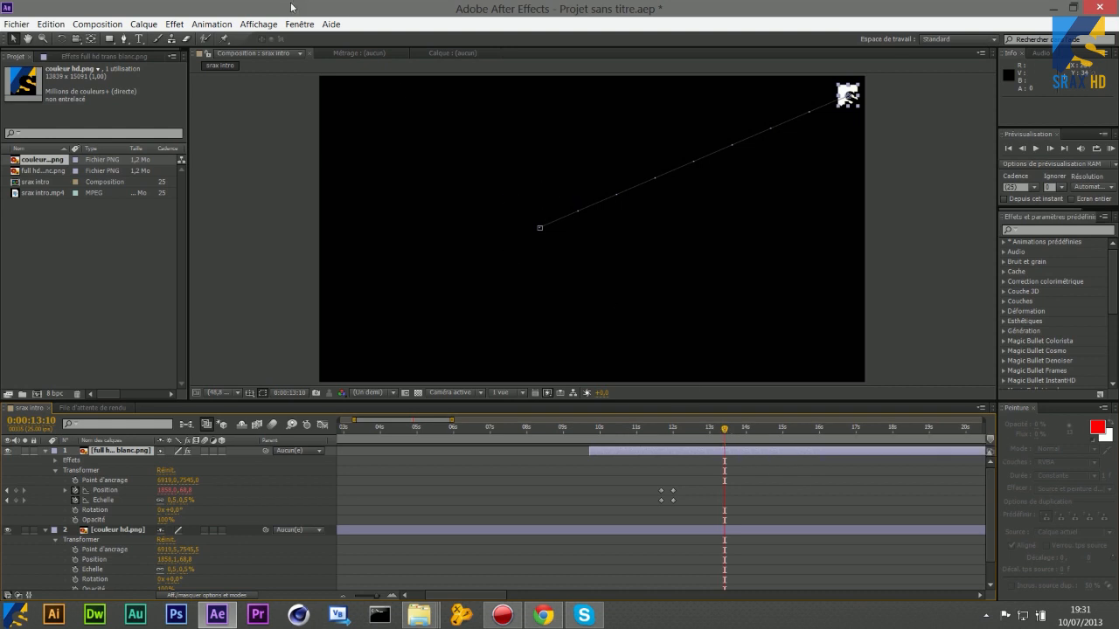
left_click(213, 25)
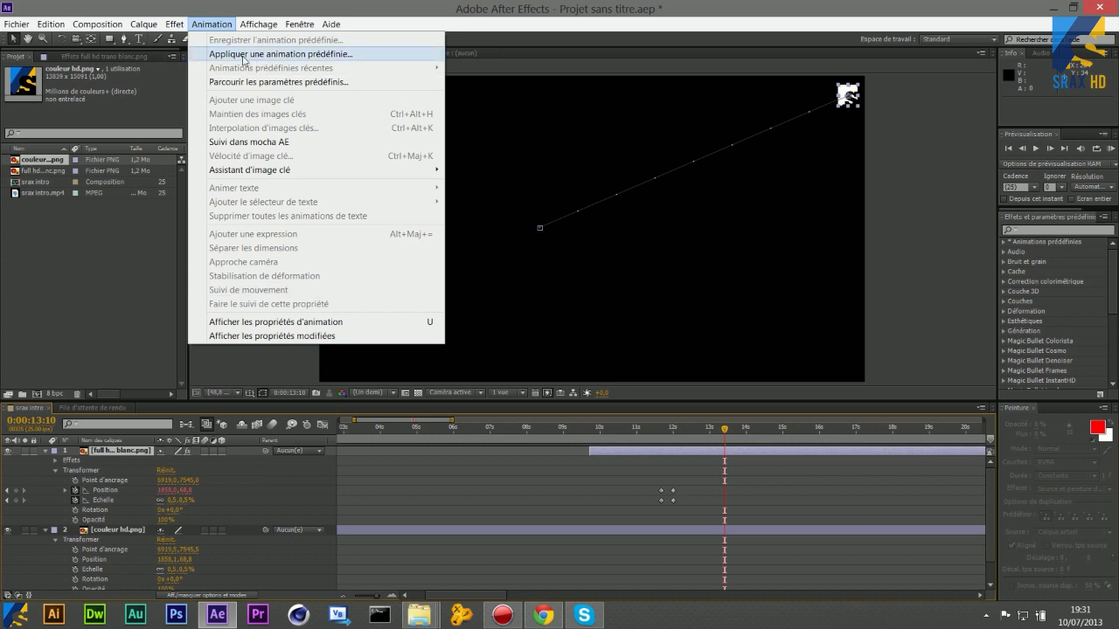
left_click(174, 25)
mouse_move(243, 444)
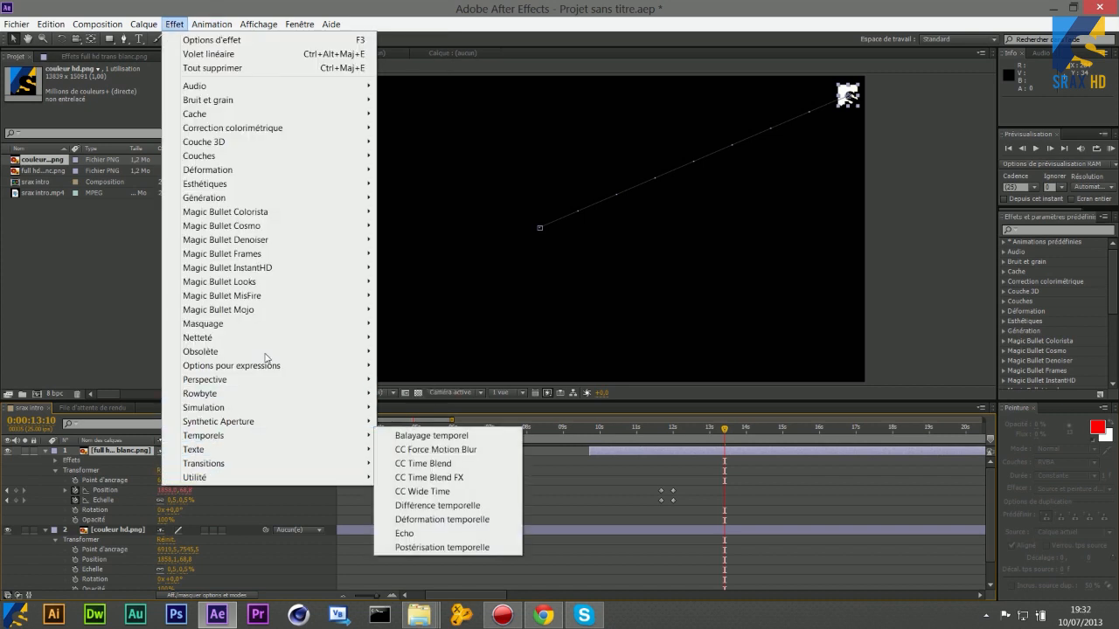
mouse_move(251, 464)
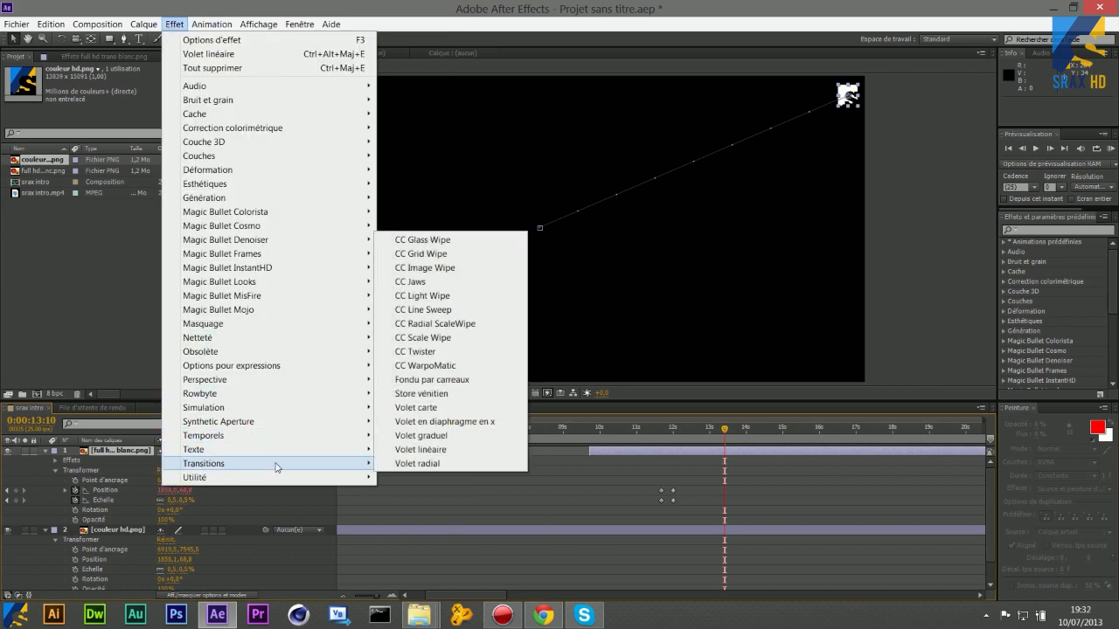
left_click(428, 450)
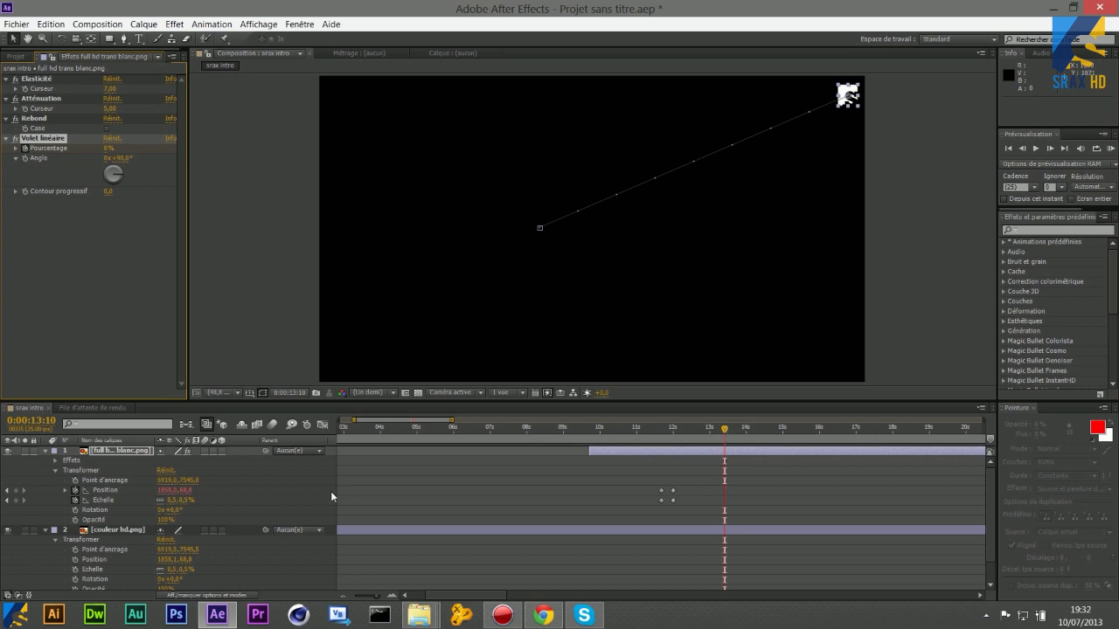
- Reveal the white logo's Volet linéaire properties and keyframe Pourcentage at 0% at 0:00:13:10
left_click(57, 471)
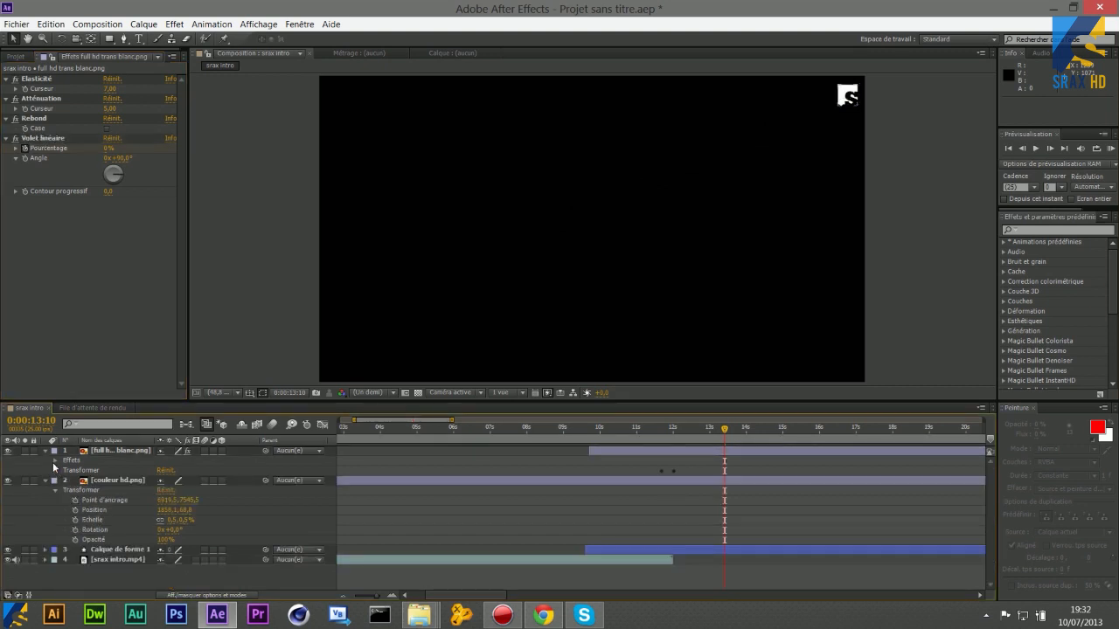
left_click(55, 461)
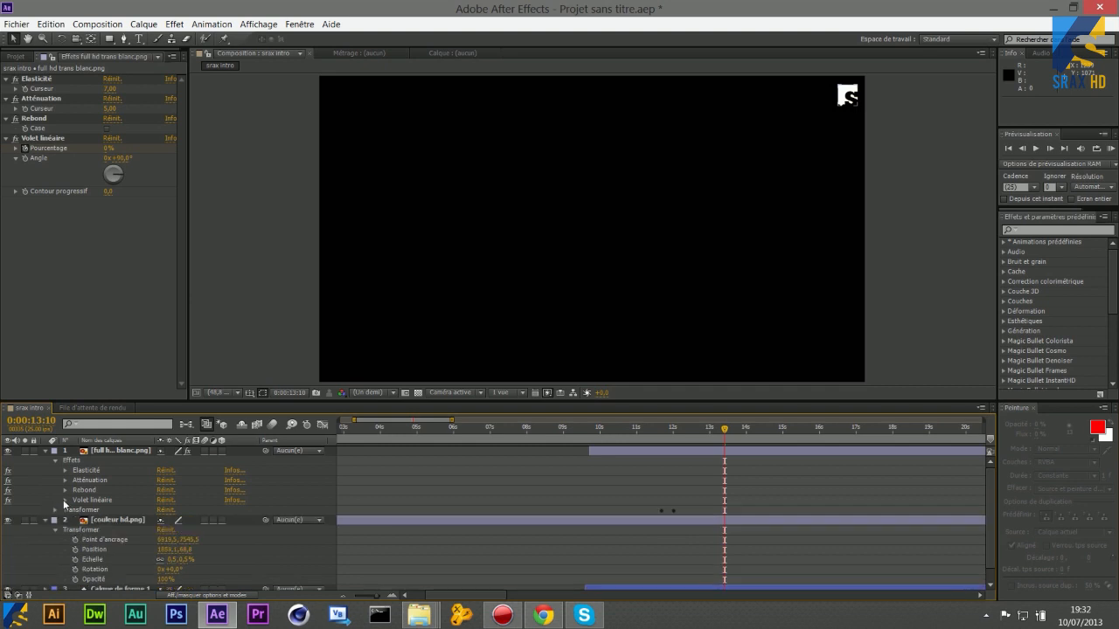
left_click(67, 502)
left_click(84, 510)
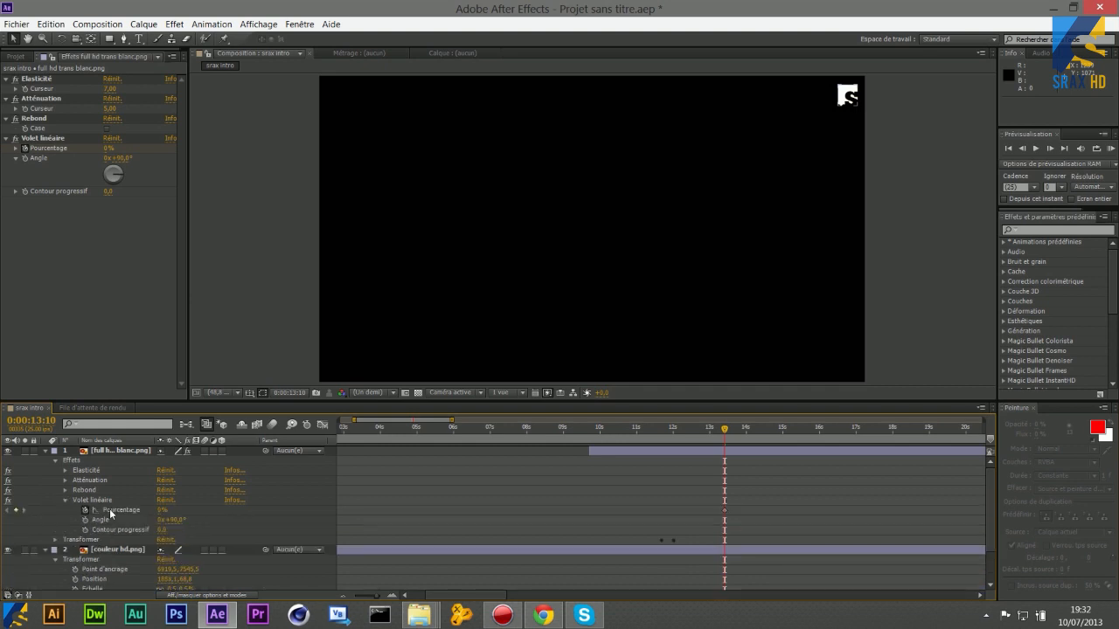
left_click(113, 510)
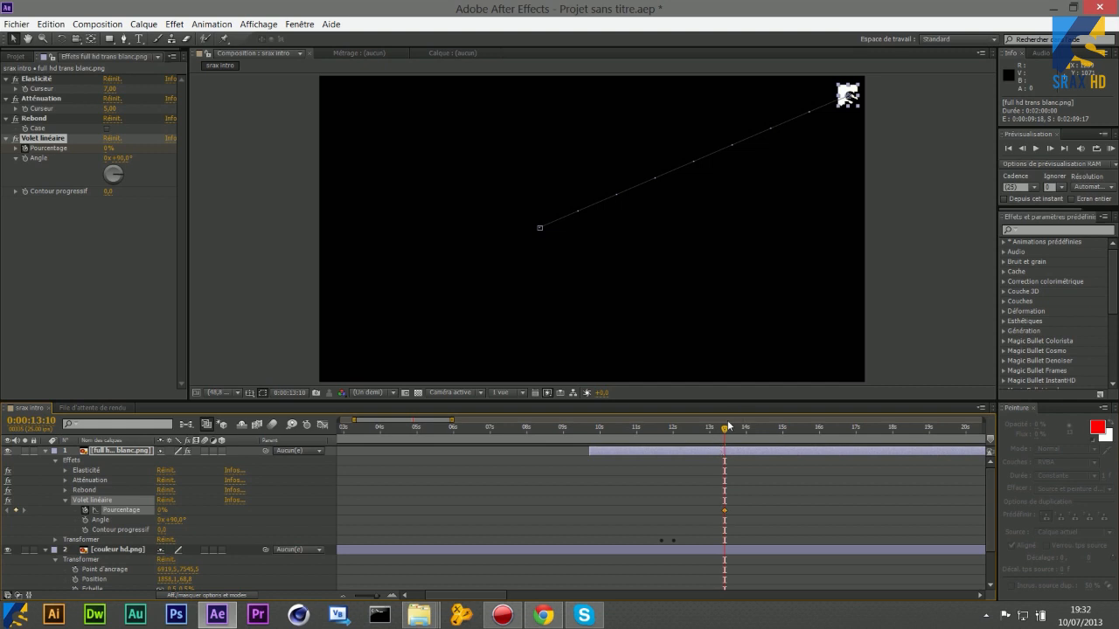
- At 0:00:14:00, set the Volet linéaire angle to 122° and keyframe its Pourcentage at 100%
left_click_drag(725, 430, 746, 416)
left_click_drag(107, 149, 148, 145)
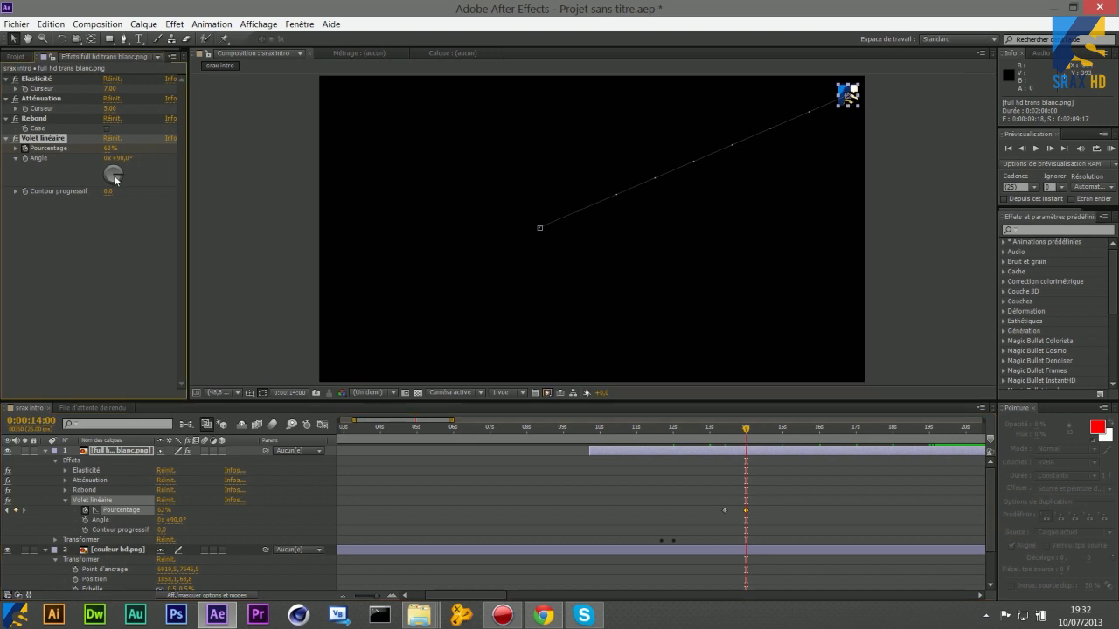
left_click_drag(117, 179, 118, 180)
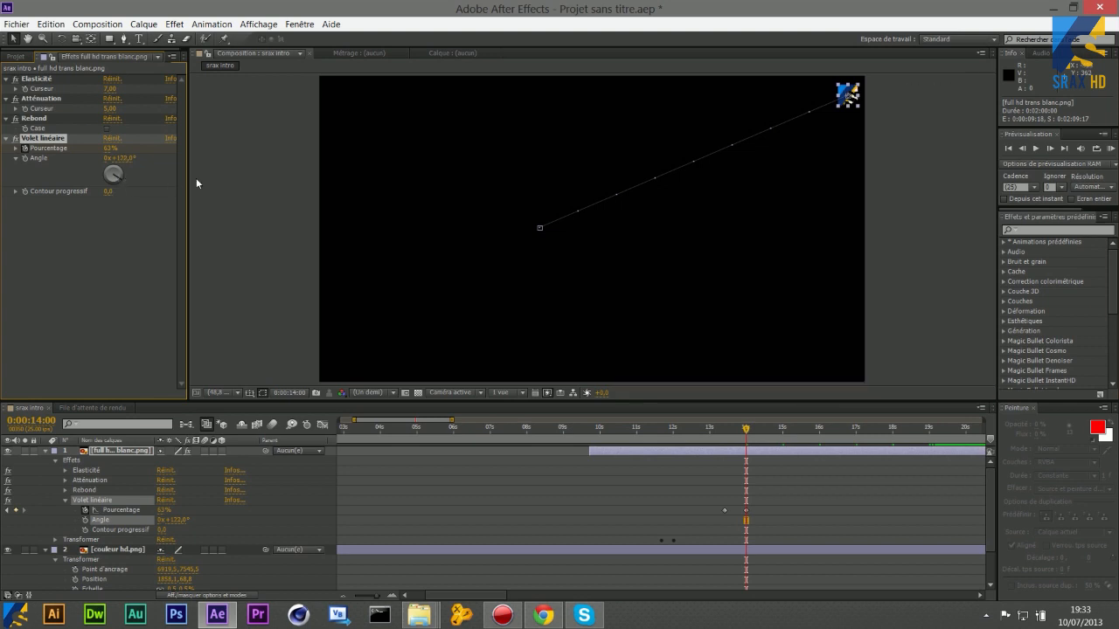
left_click_drag(108, 148, 133, 154)
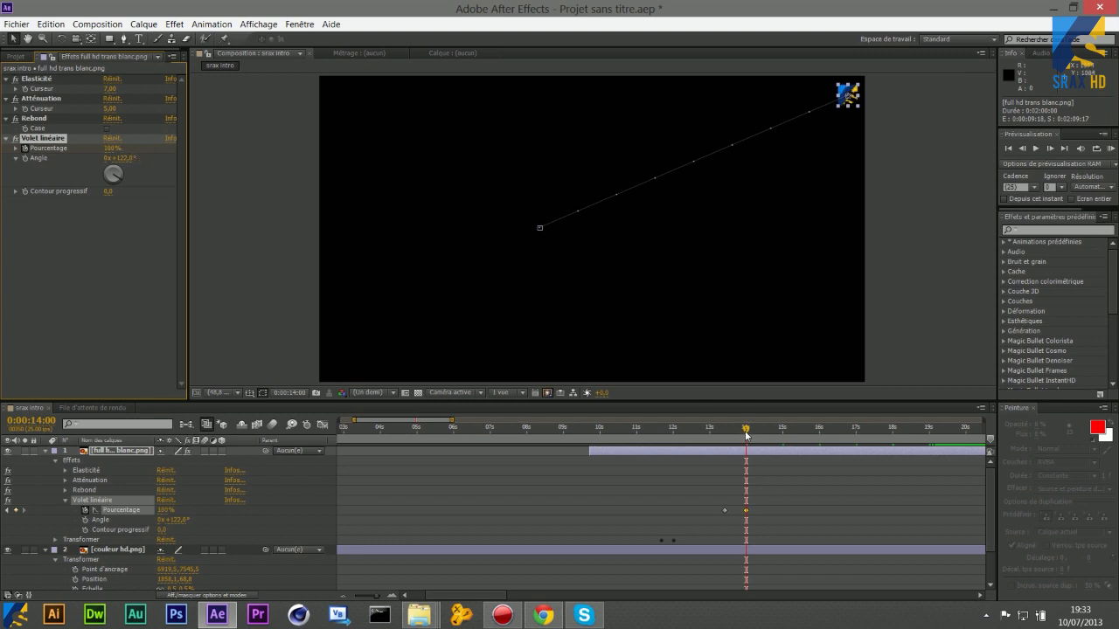
- Play the composition from 0:00:00:00 to check when the coloured logo appears
left_click_drag(746, 429, 423, 468)
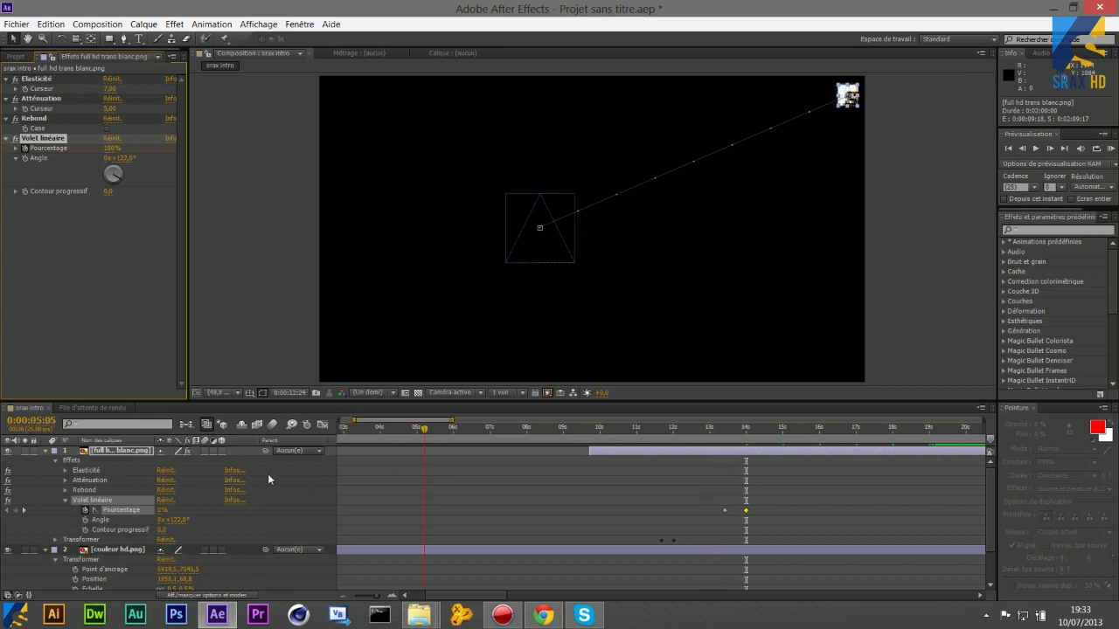
left_click(413, 426)
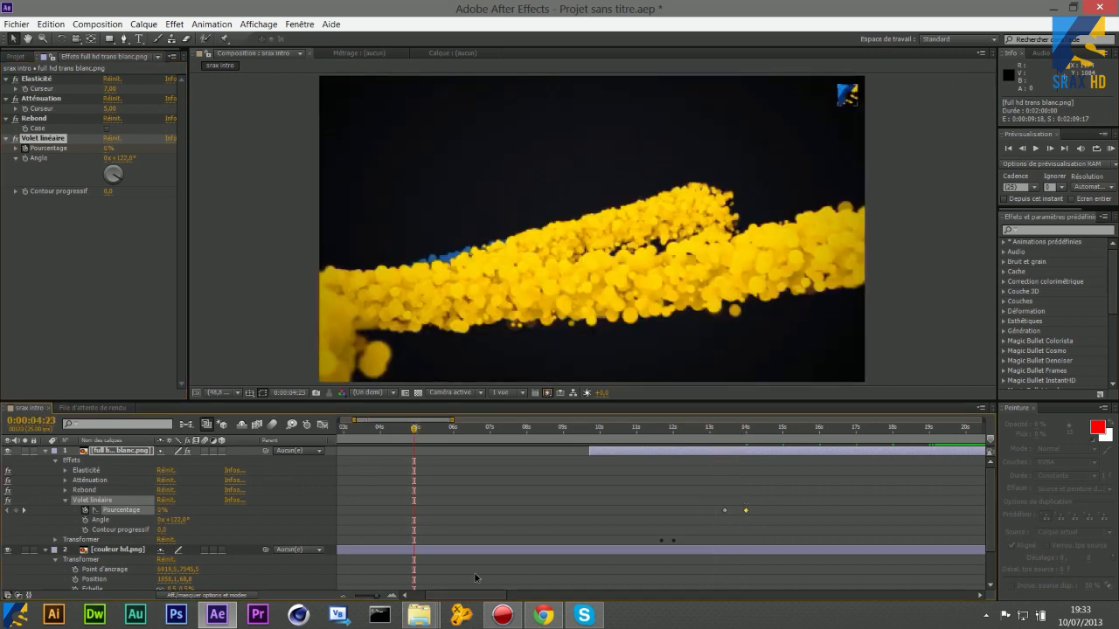
left_click_drag(417, 431, 332, 432)
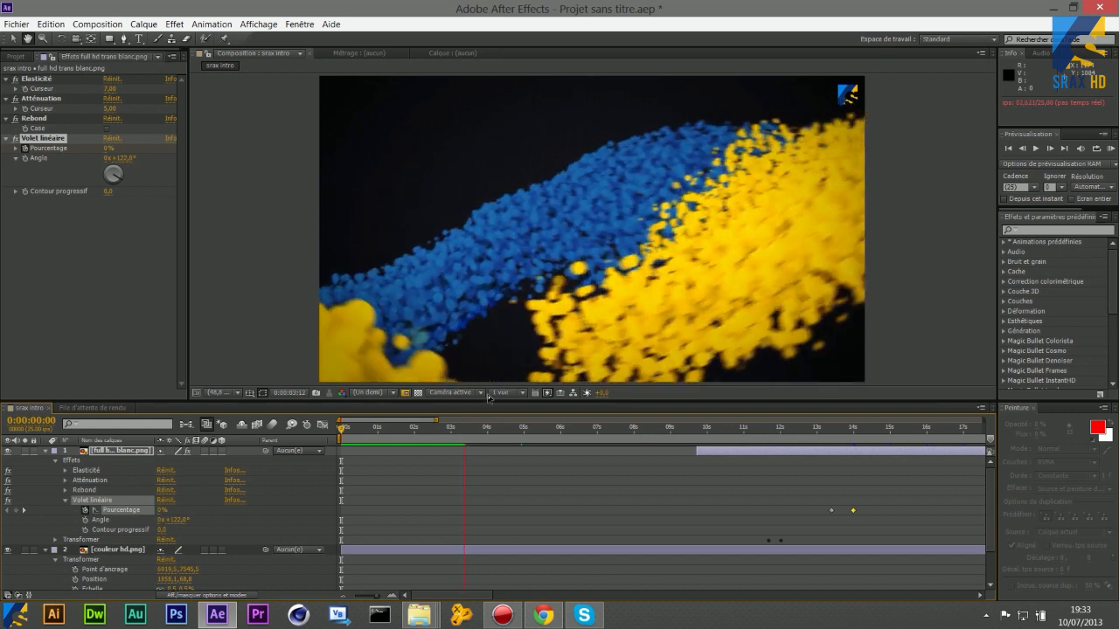
key("space")
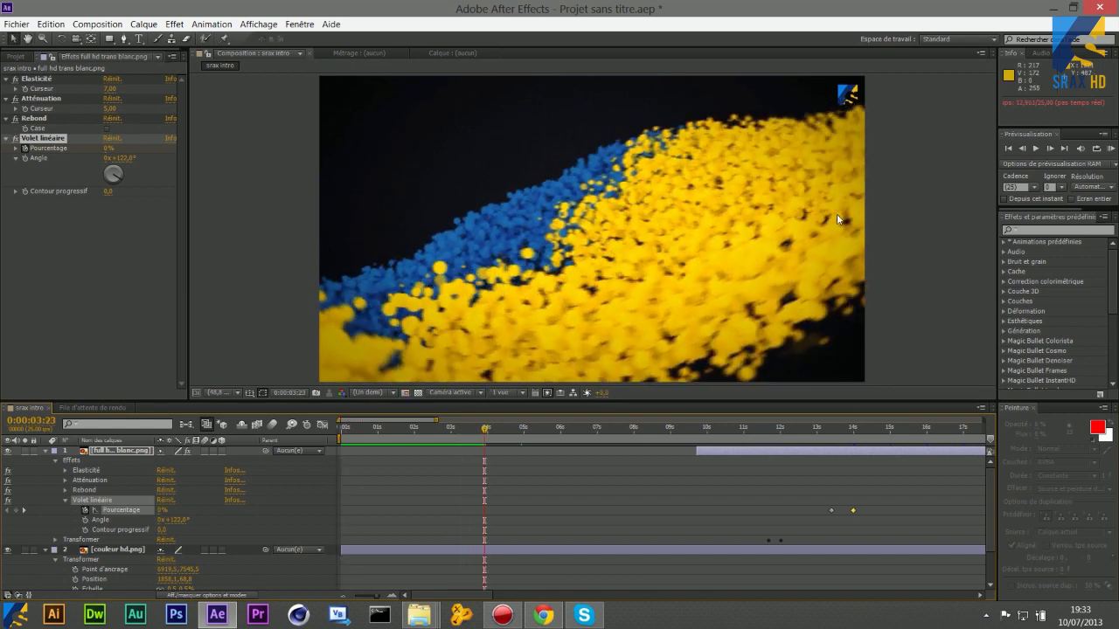
- Shift the couleur hd.png layer to start at 0:00:11:22, and preview the composition from the beginning
mouse_move(384, 596)
left_mouse_down()
mouse_move(346, 599)
mouse_move(365, 599)
left_mouse_up()
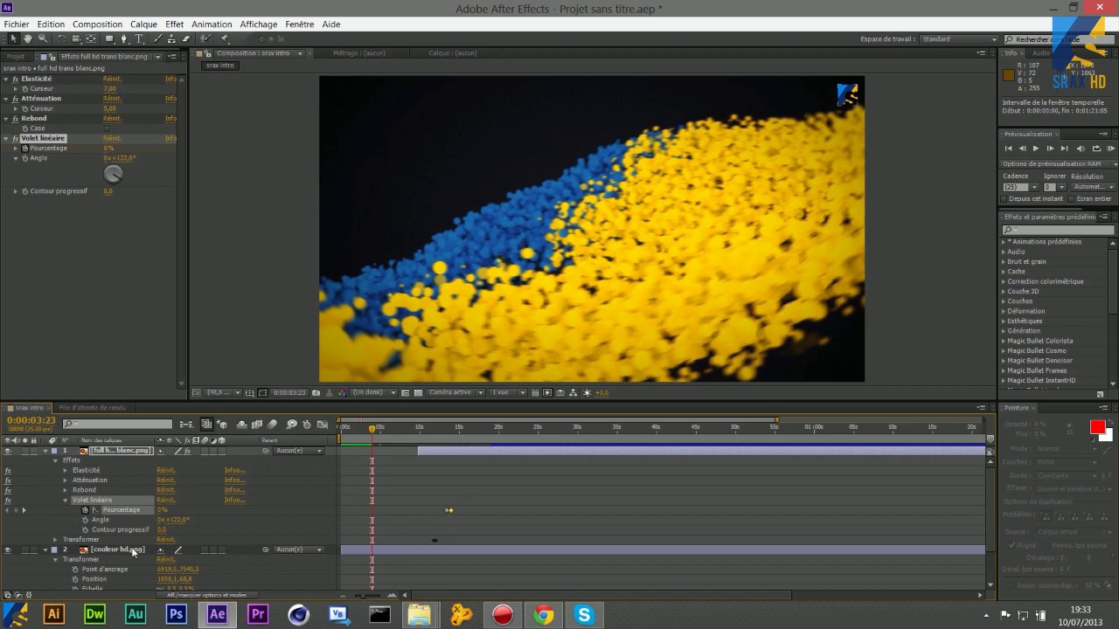
left_click_drag(374, 429, 423, 427)
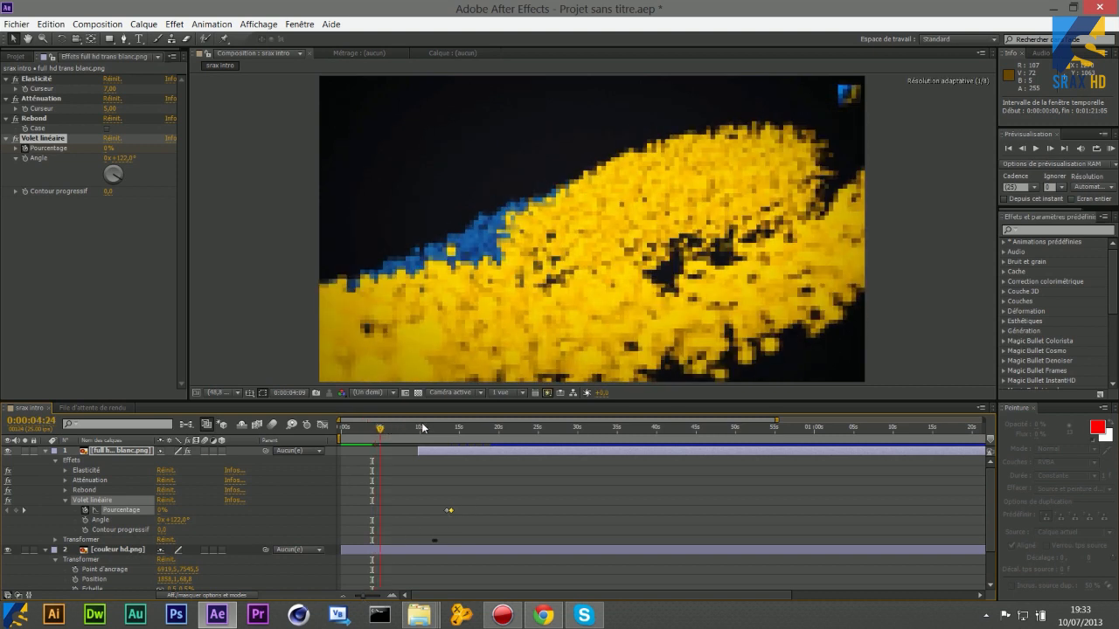
left_click_drag(451, 548, 543, 537)
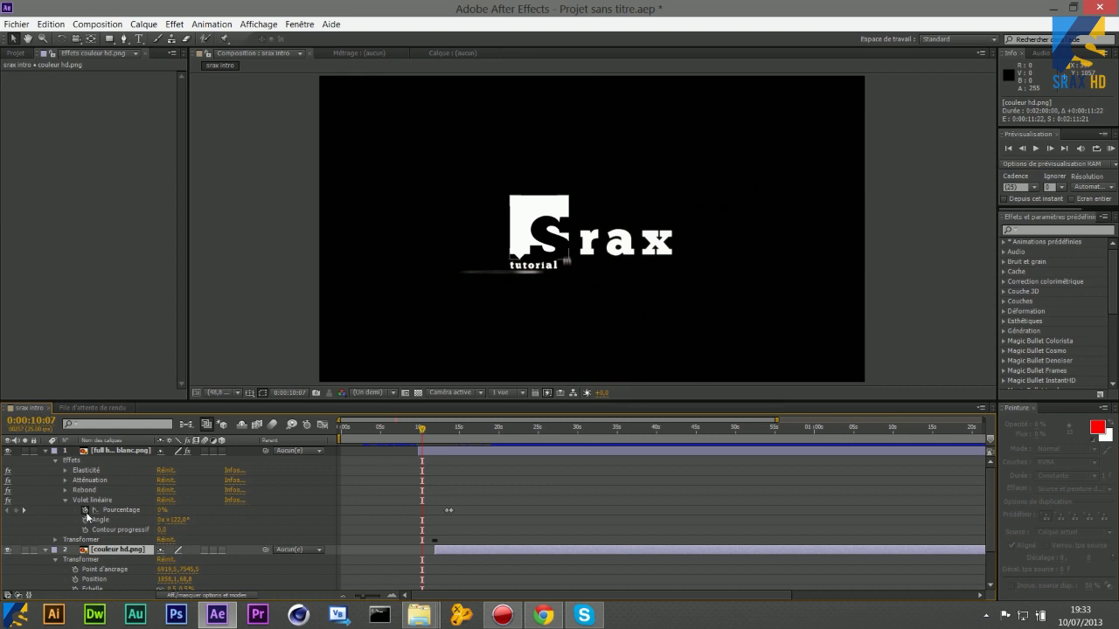
left_click_drag(422, 428, 339, 429)
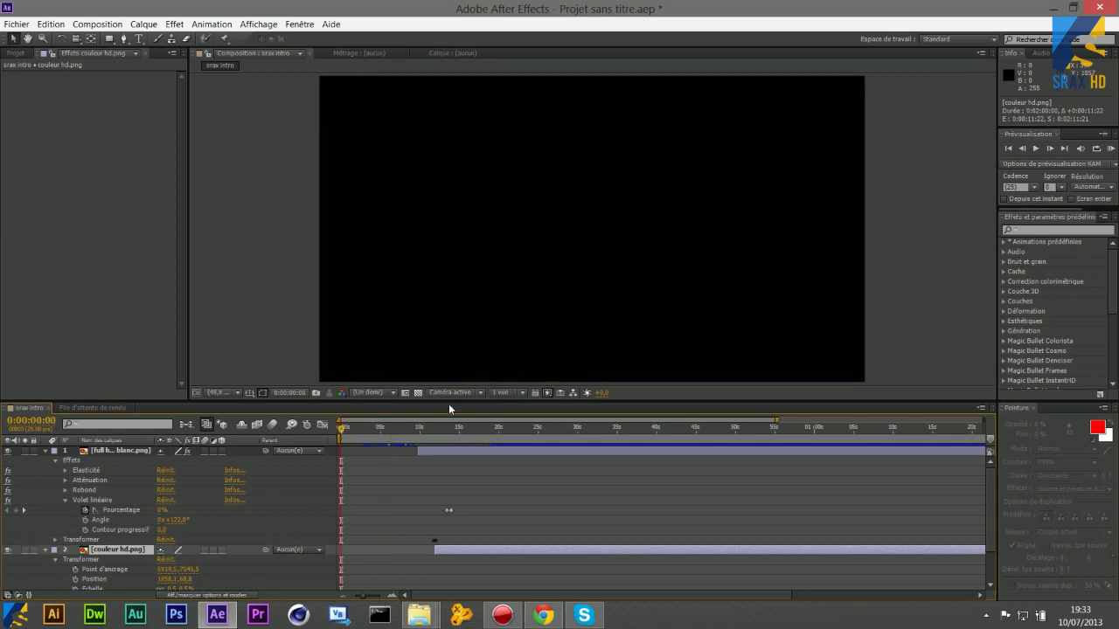
key("space")
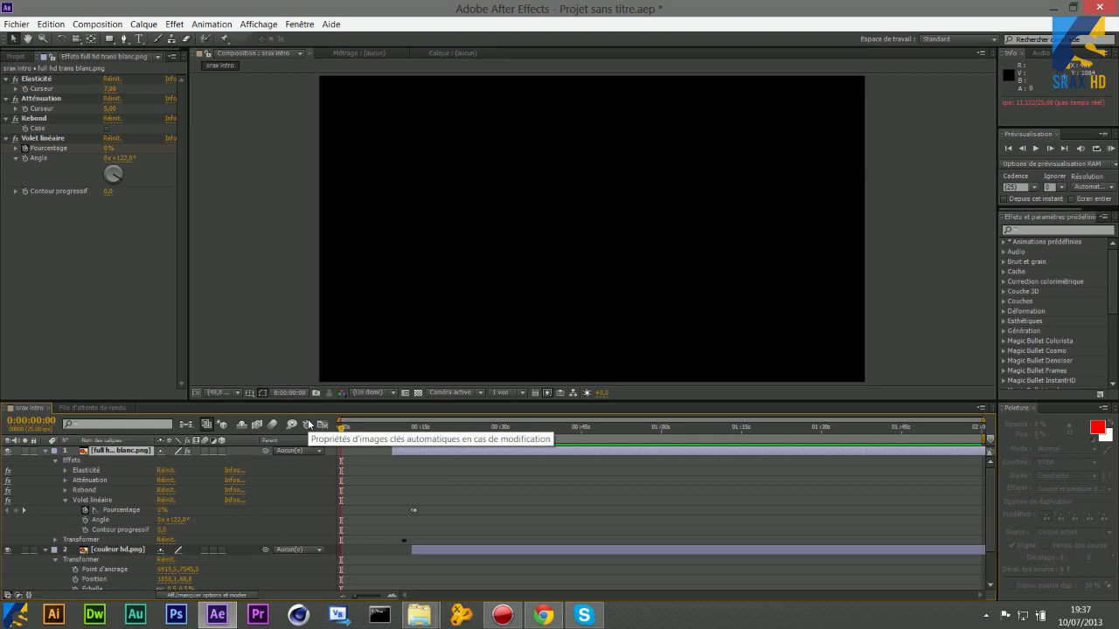
- Play the composition from 0:00:00:00 to check the logo's bounce and its white-to-colour wipe
left_click(1034, 150)
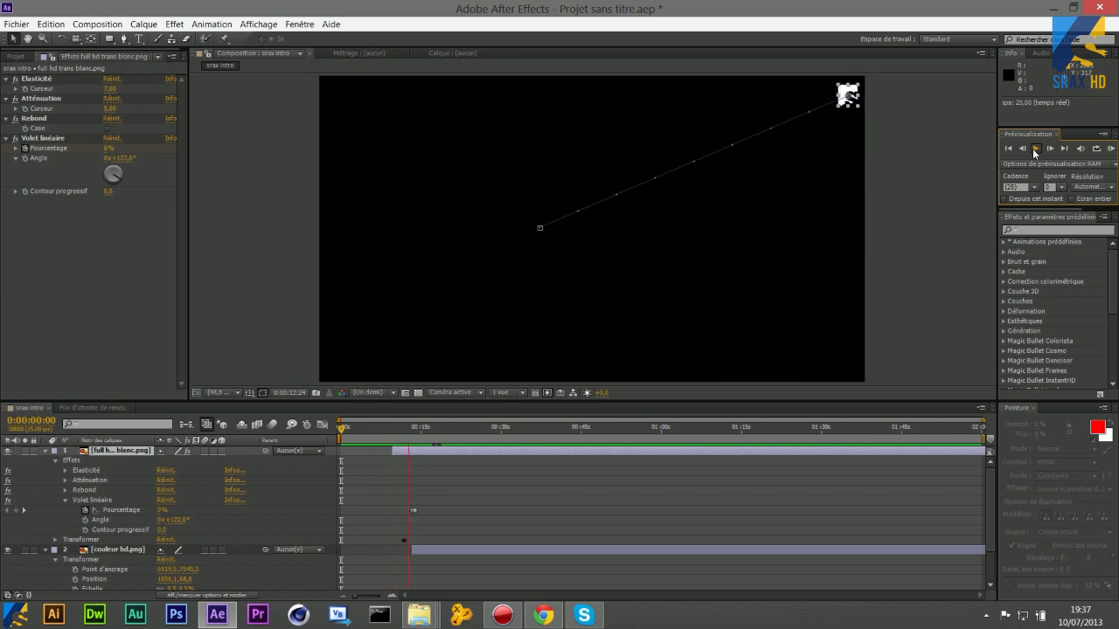
left_click(1033, 149)
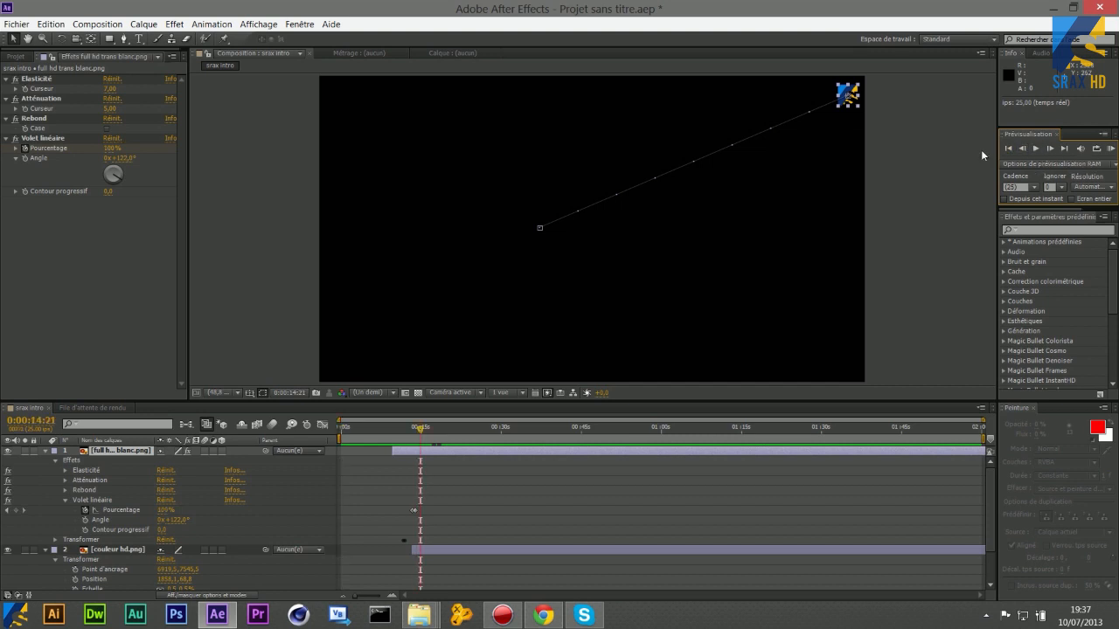
key("super+c")
key("Escape")
- Review the frames between 0:00:08:13 and 0:00:18:14, and turn on the transparency grid in the composition view
left_click(415, 427)
left_click_drag(414, 426, 386, 431)
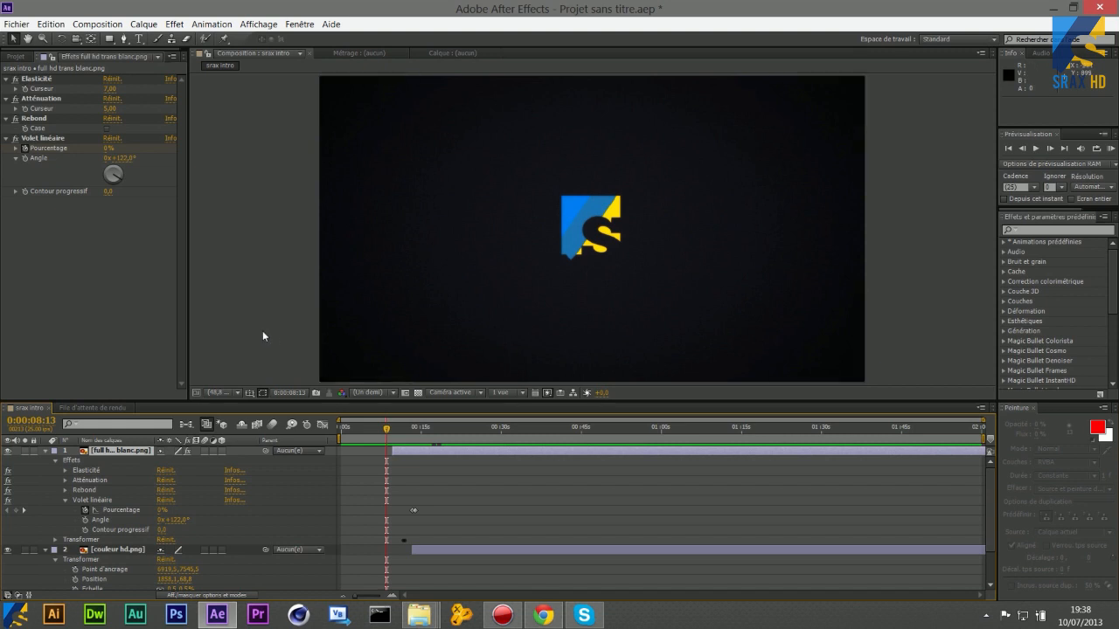
left_click_drag(387, 429, 440, 431)
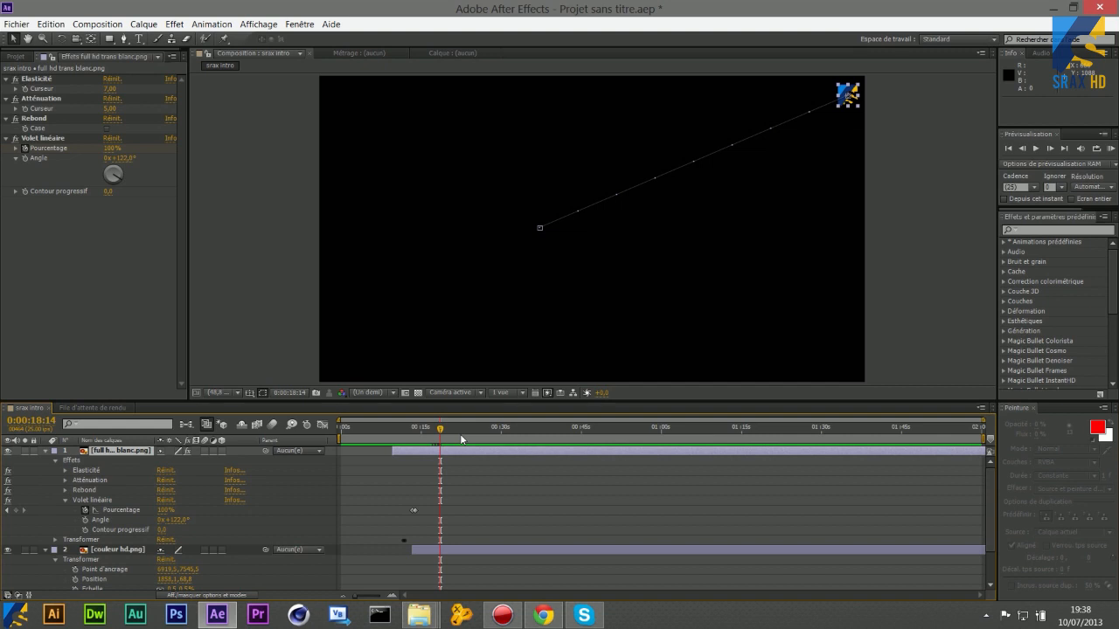
left_click(417, 392)
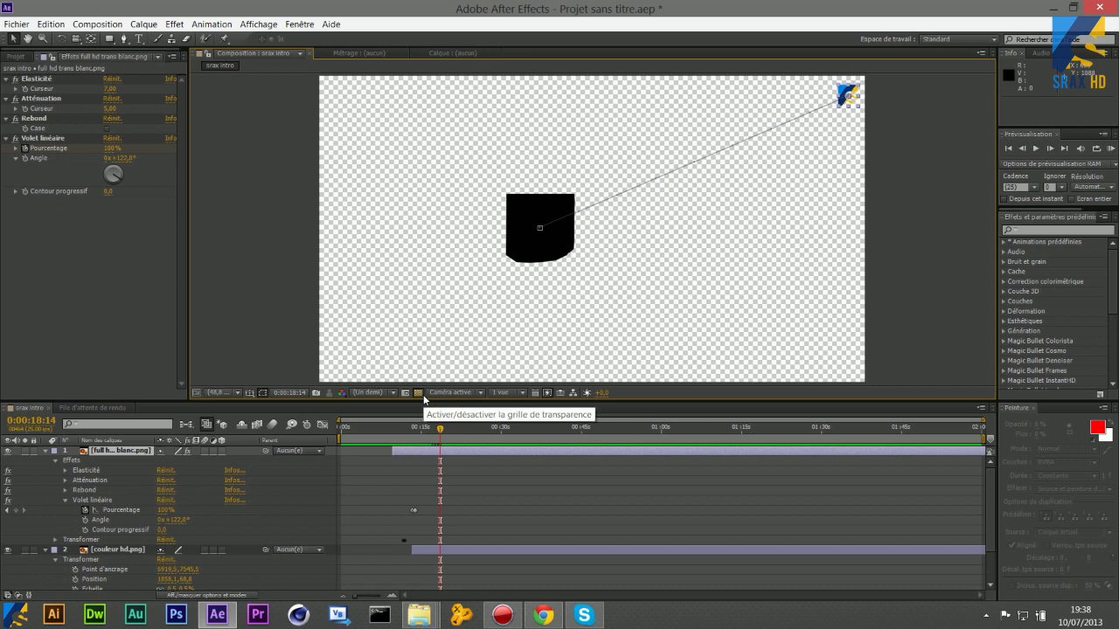
- Keep the Calque de forme 1 layer starting around 0:00:09:15 and shorten it to end near the end of srax intro.mp4
left_click_drag(988, 482, 986, 512)
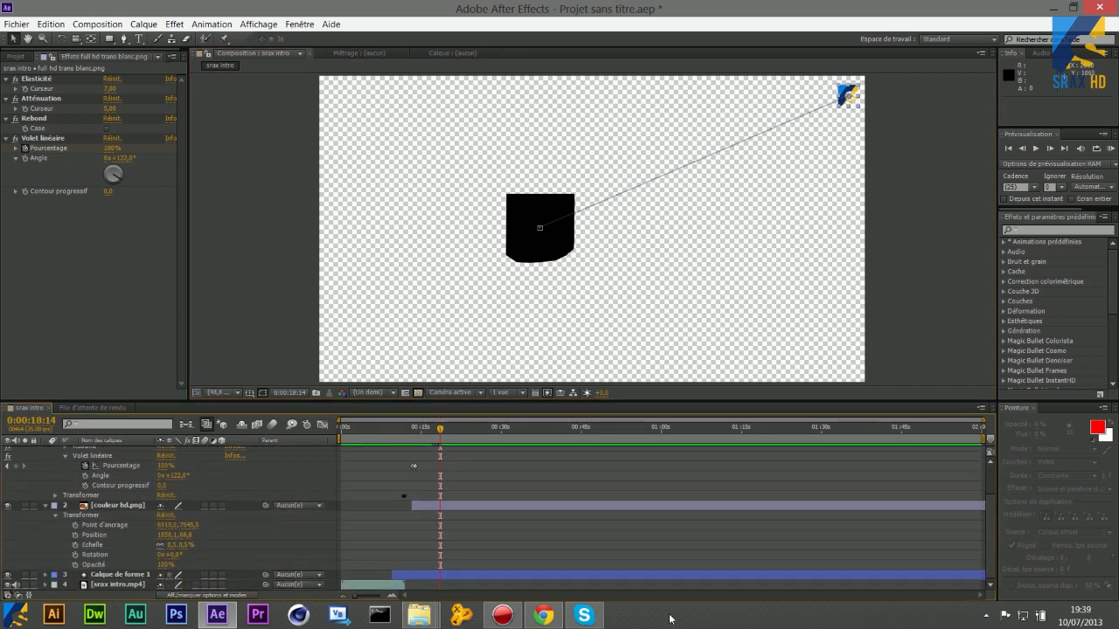
mouse_move(355, 599)
left_mouse_down()
mouse_move(369, 600)
mouse_move(353, 599)
left_mouse_up()
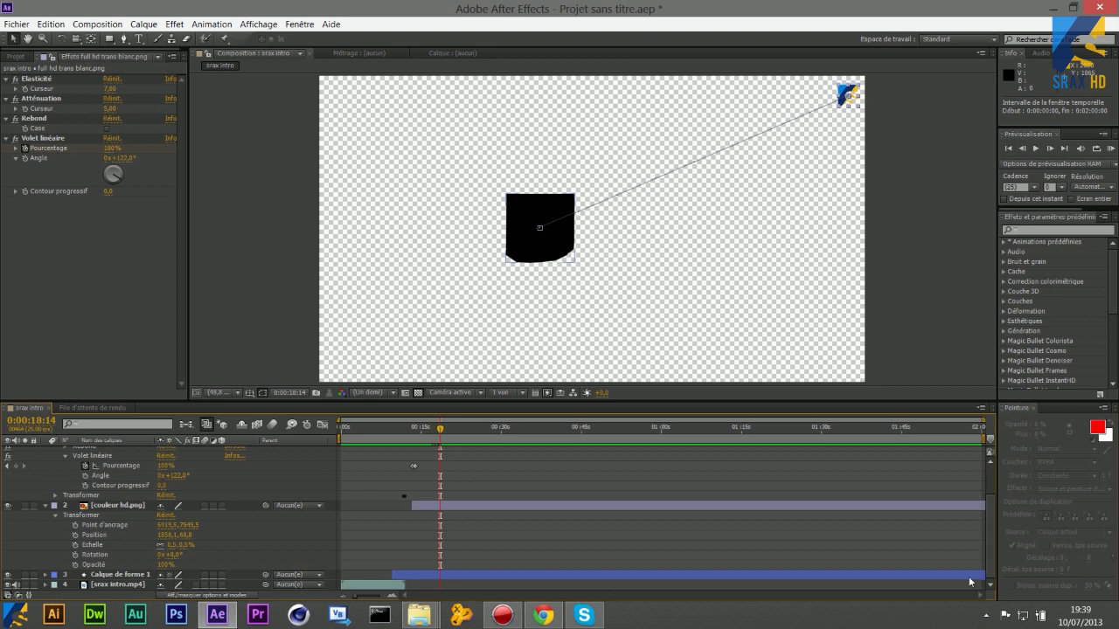
left_click(399, 428)
left_click_drag(397, 426, 390, 426)
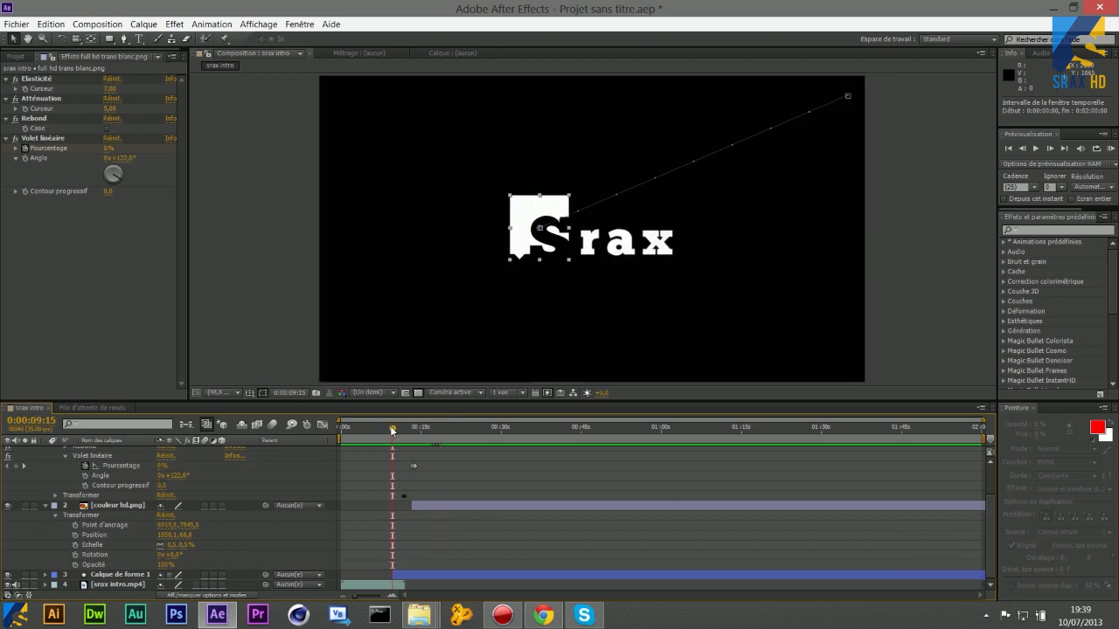
left_click(486, 573)
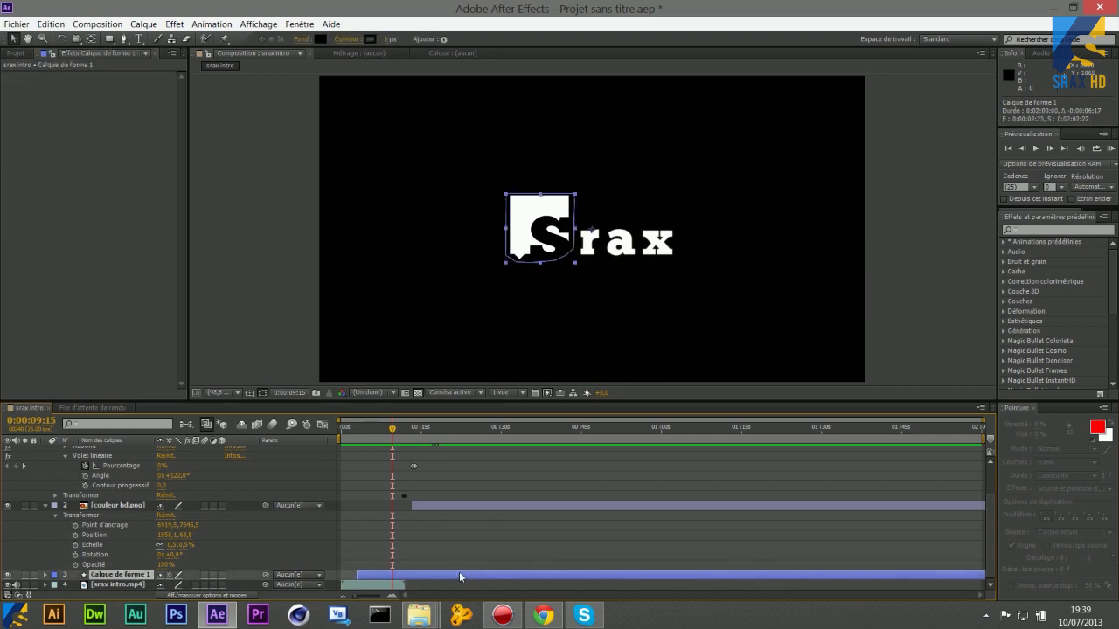
left_click_drag(555, 572, 498, 573)
left_click_drag(944, 574, 507, 583)
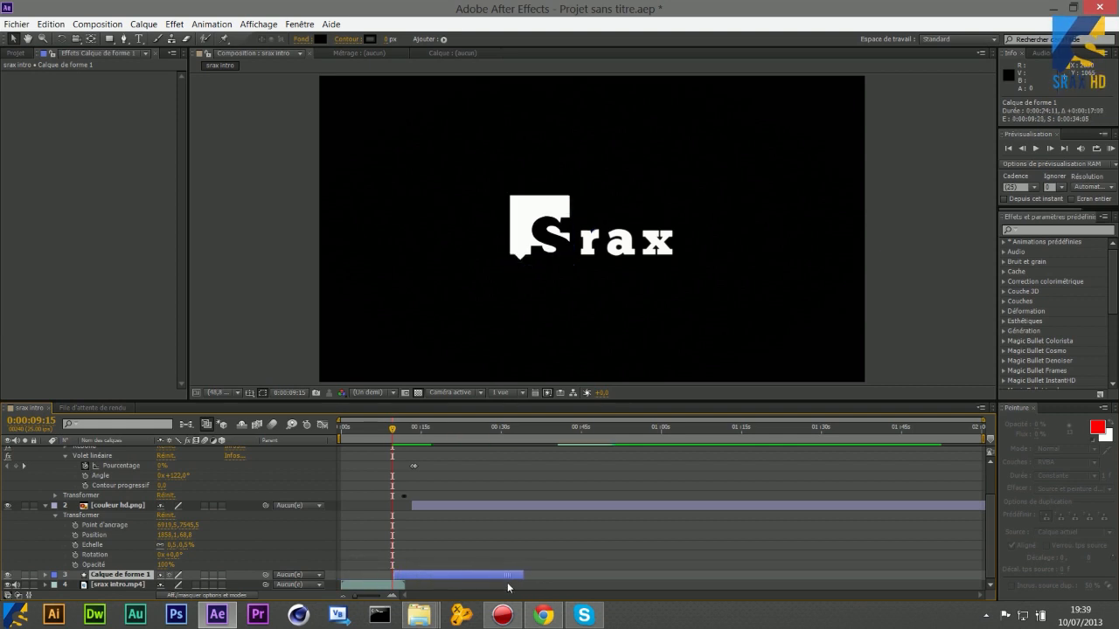
left_click_drag(507, 588, 404, 590)
- Fine-tune the Calque de forme 1 layer's out point to match the end of srax intro.mp4, and check the frame at 0:00:19:00
left_click(376, 596)
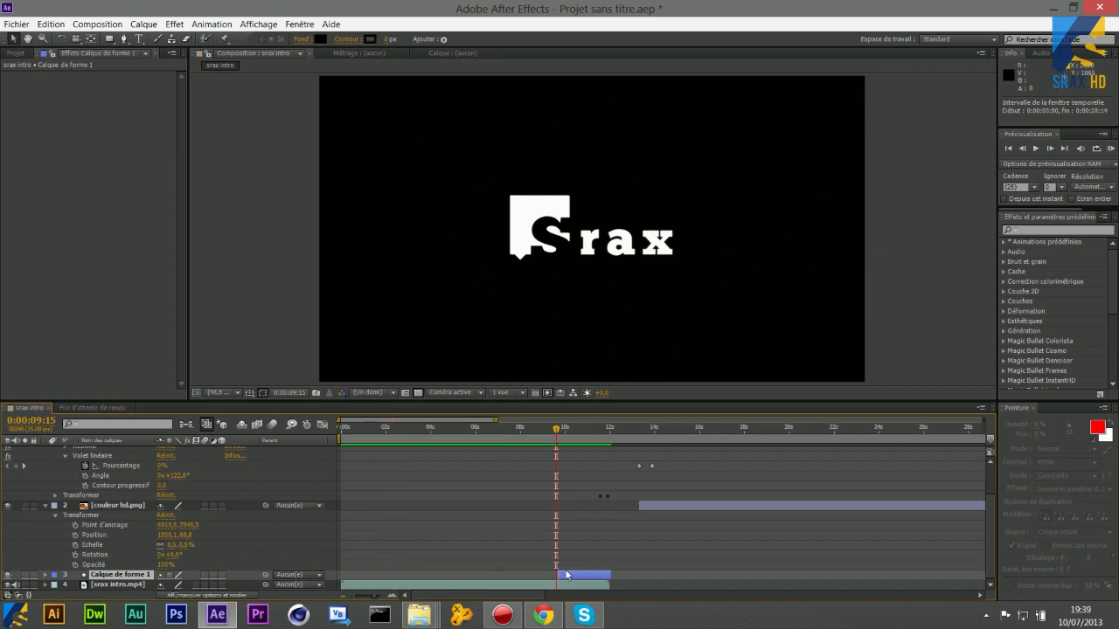
left_click(382, 598)
left_click_drag(699, 573, 686, 574)
left_click_drag(456, 598, 458, 599)
left_click_drag(376, 597, 343, 598)
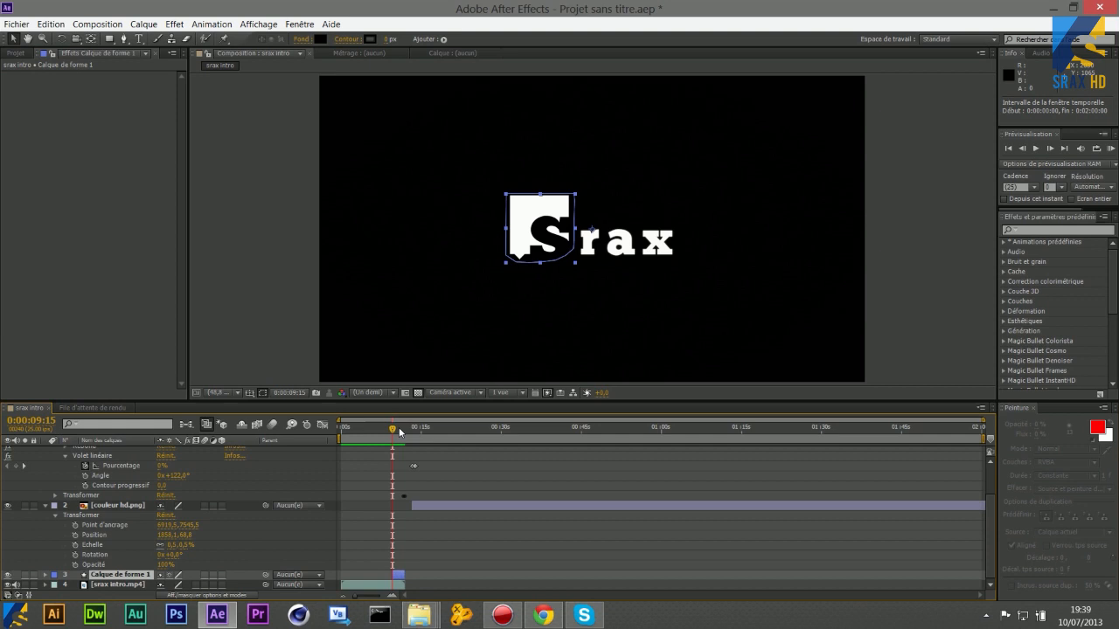
left_click_drag(393, 427, 443, 425)
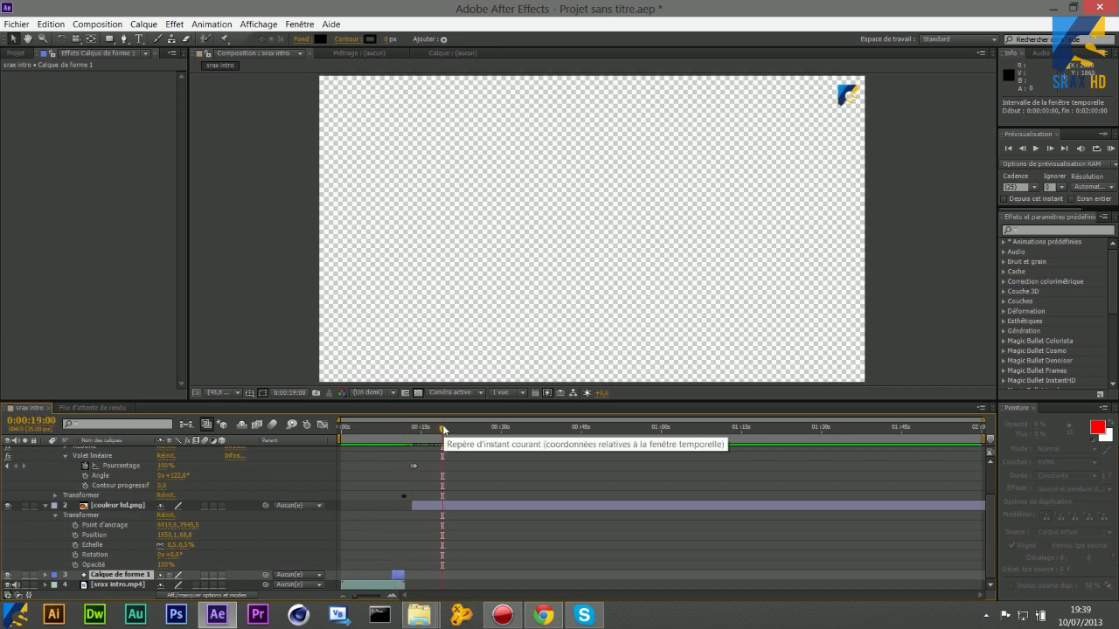
- Add the srax intro composition to the render queue and set its output module to RVB + Alpha in AVI format
left_click(98, 23)
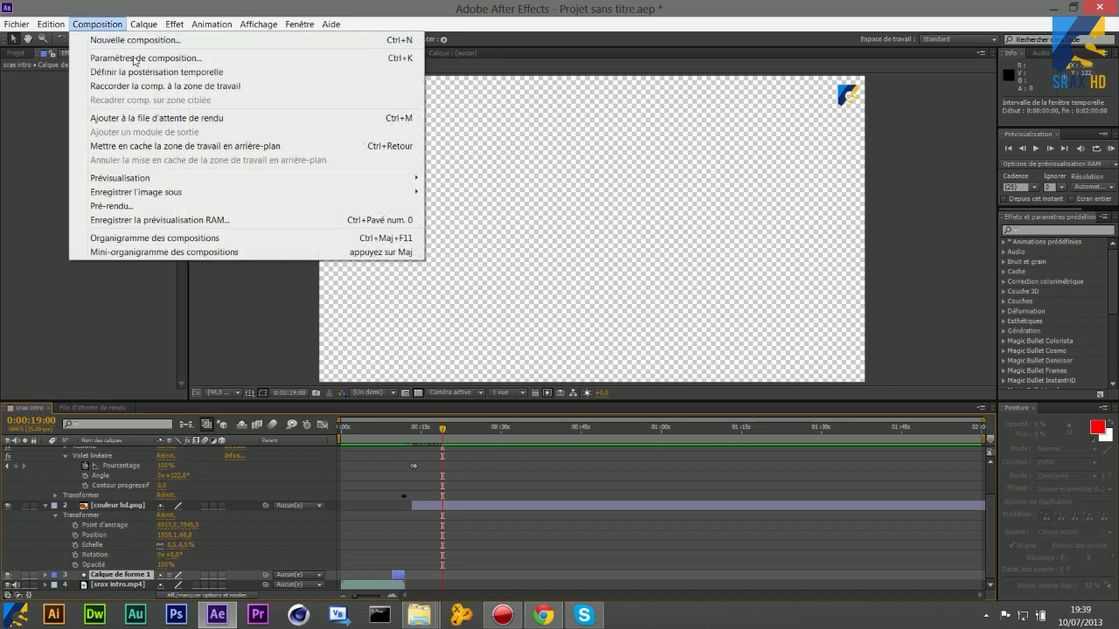
left_click(154, 117)
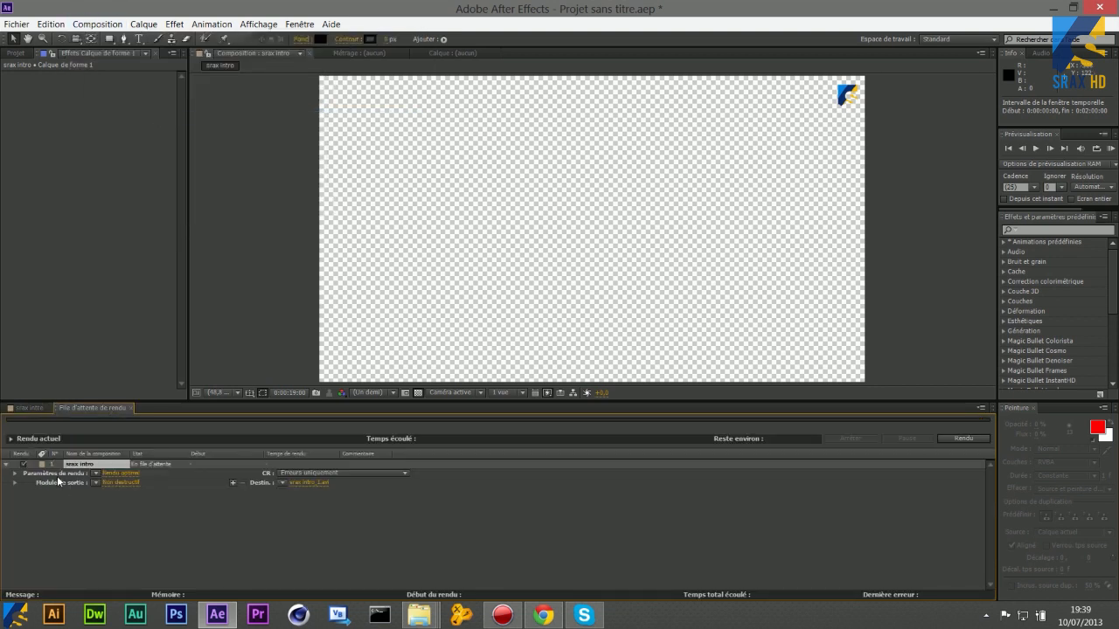
left_click(119, 482)
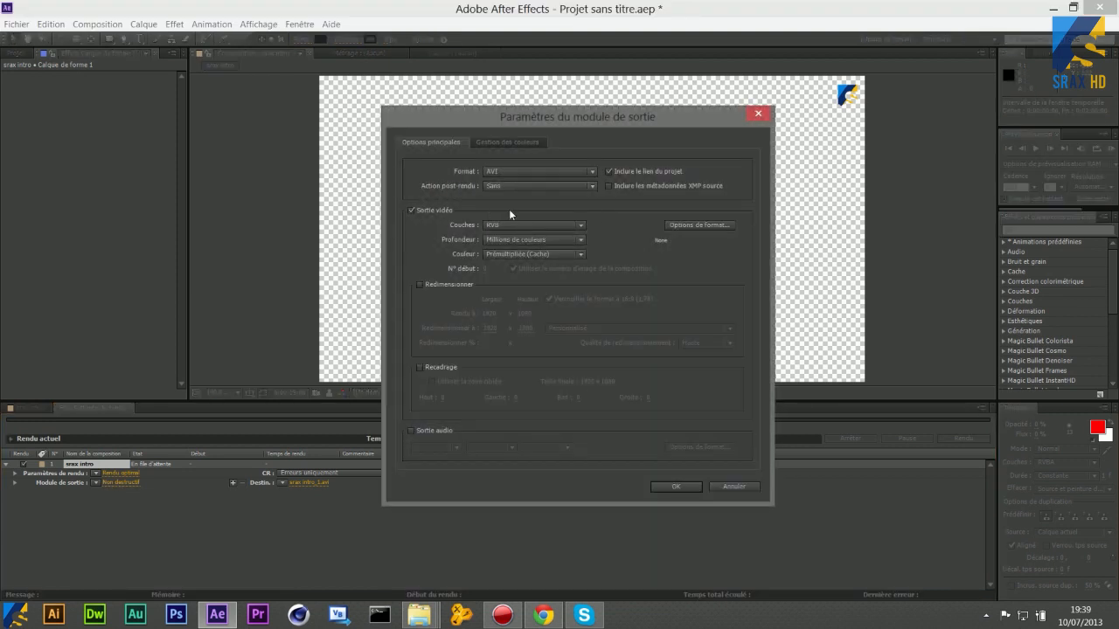
left_click(525, 225)
left_click(524, 271)
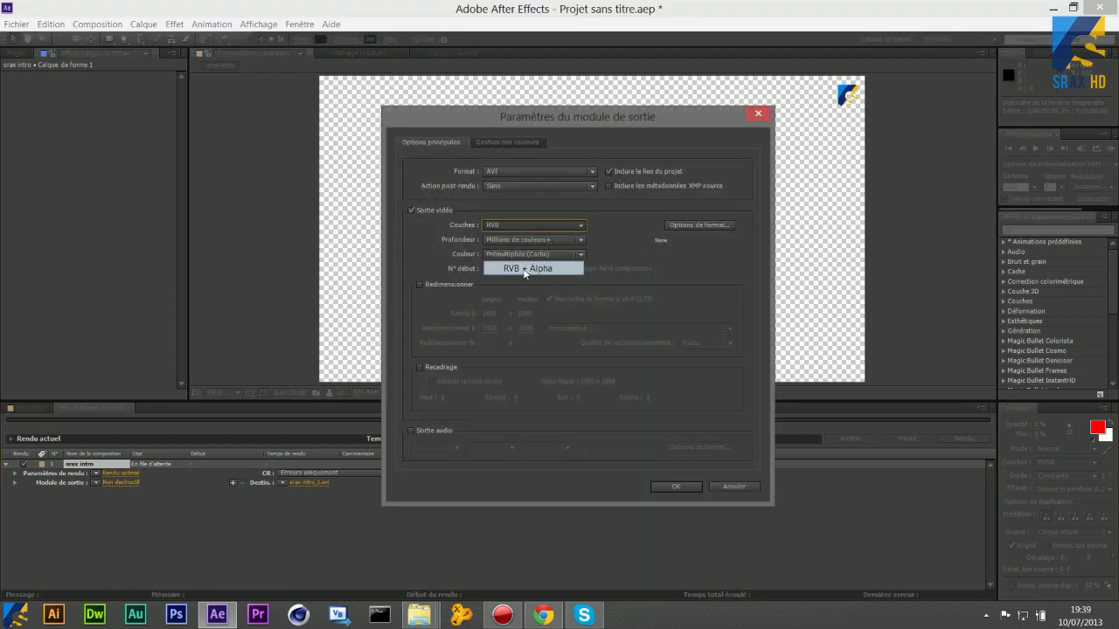
left_click(485, 173)
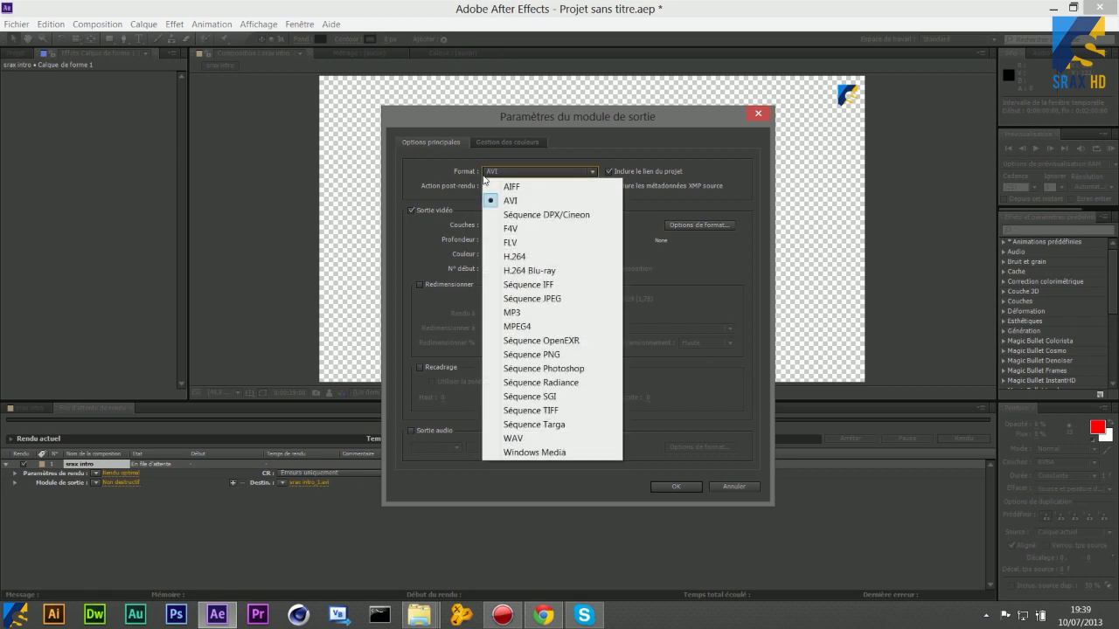
left_click(426, 218)
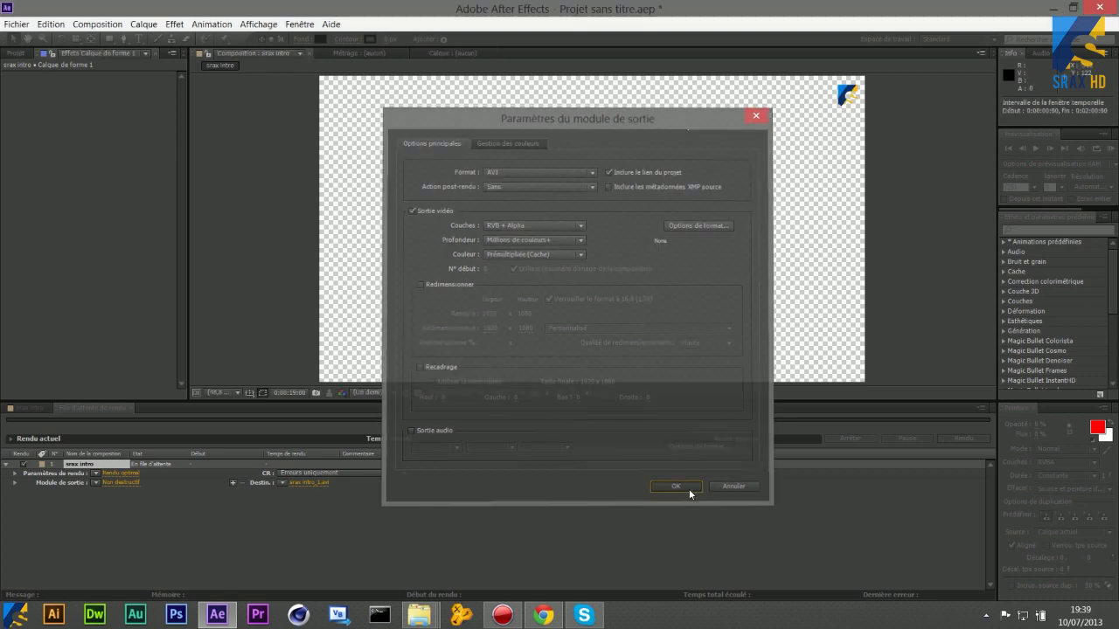
left_click(687, 487)
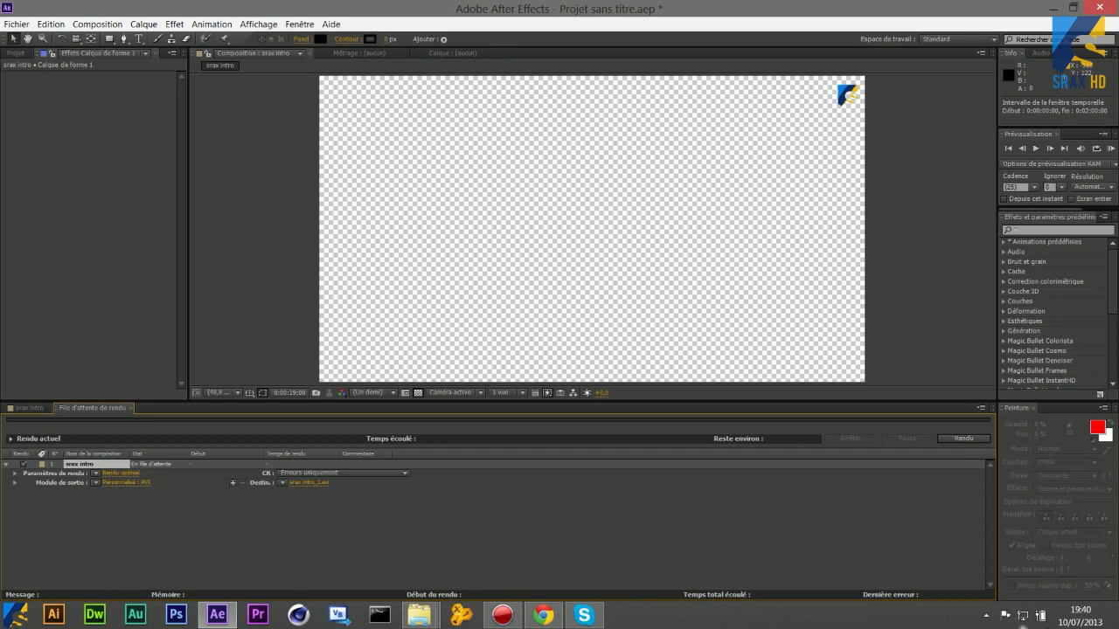
left_click(545, 616)
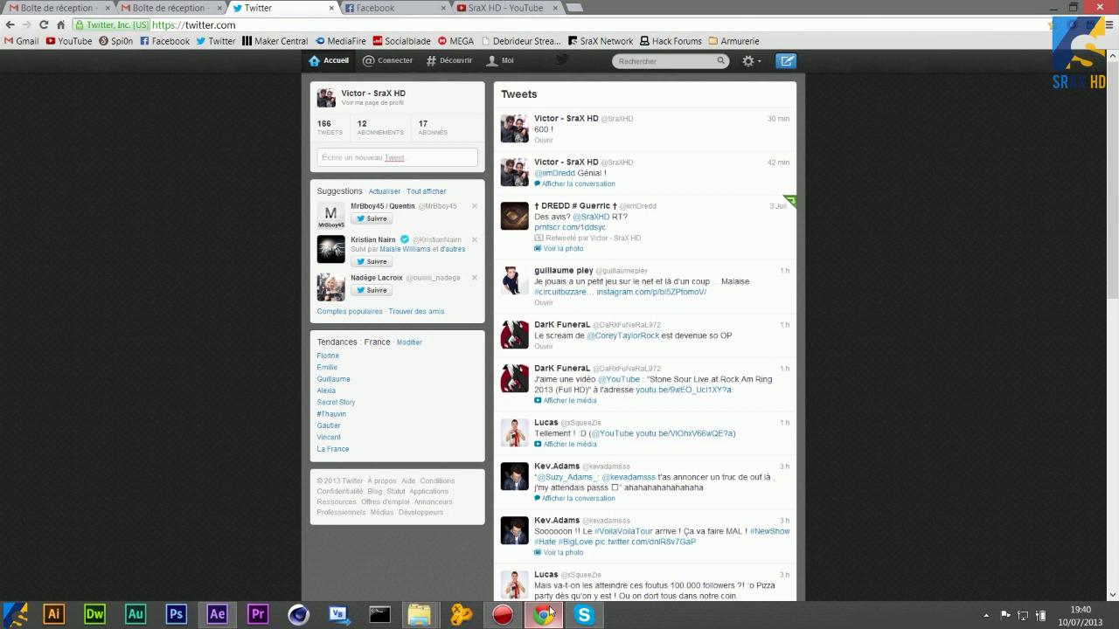
left_click(545, 615)
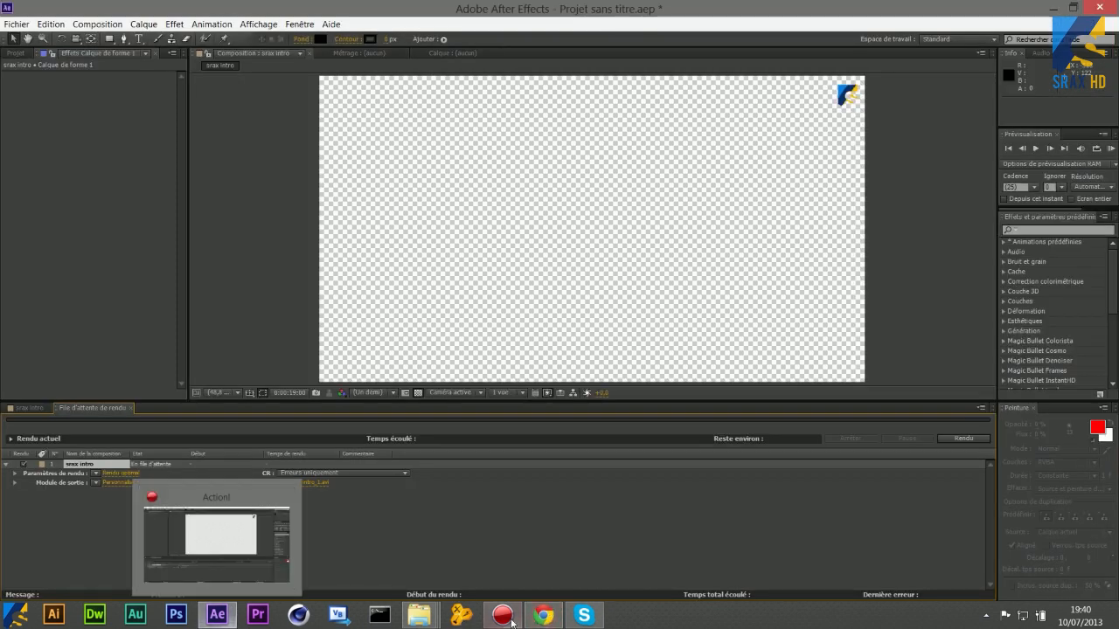